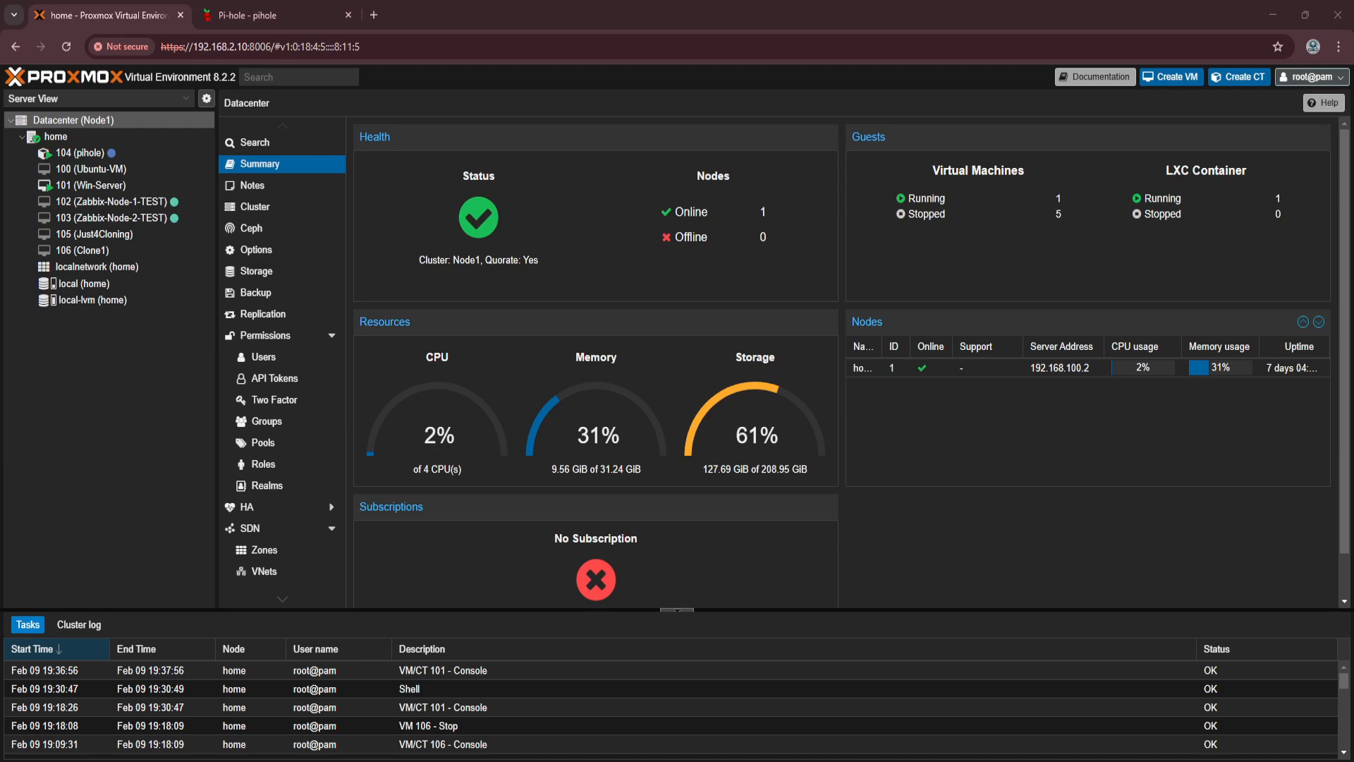
Open the console of VM 101 (Win-Server) and switch the noVNC view to full screen
{"action": "left_click", "coordinate": [84, 191]}
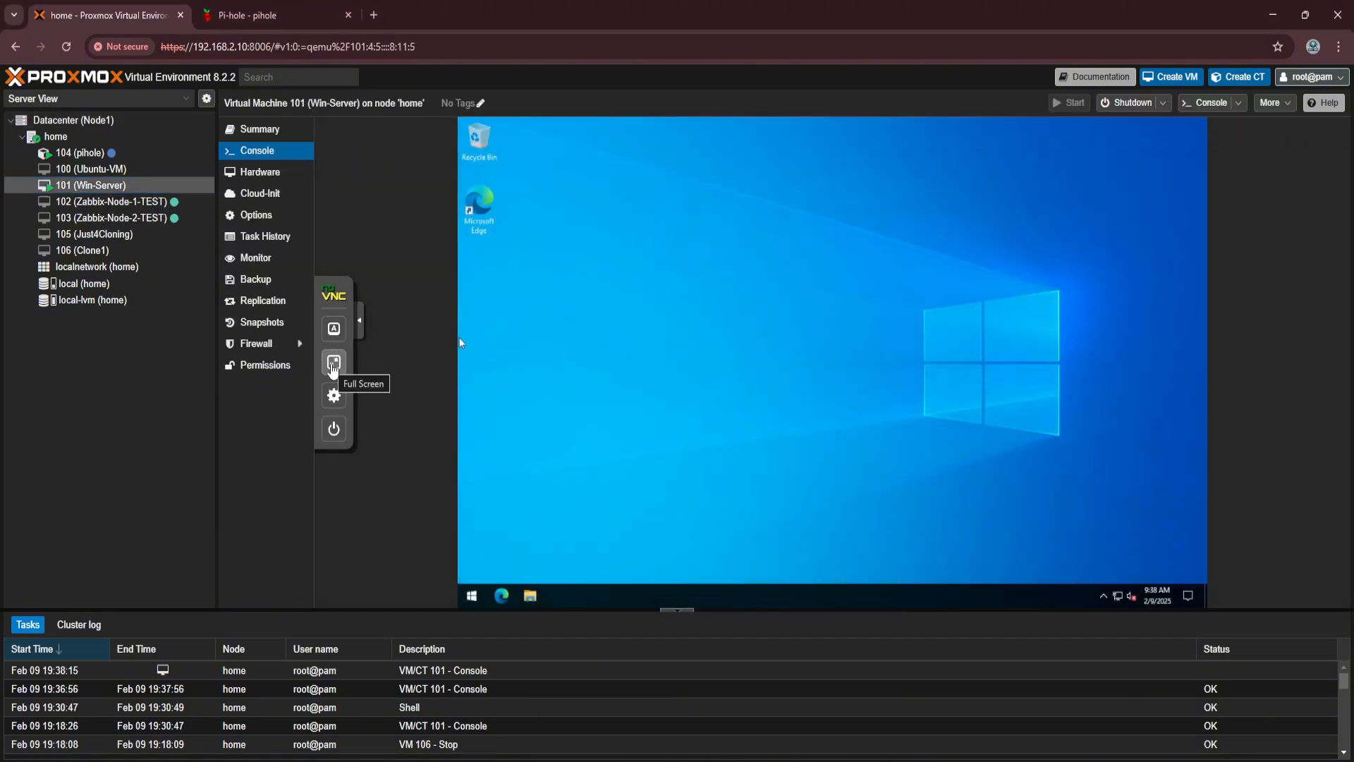
{"action": "left_click", "coordinate": [320, 320]}
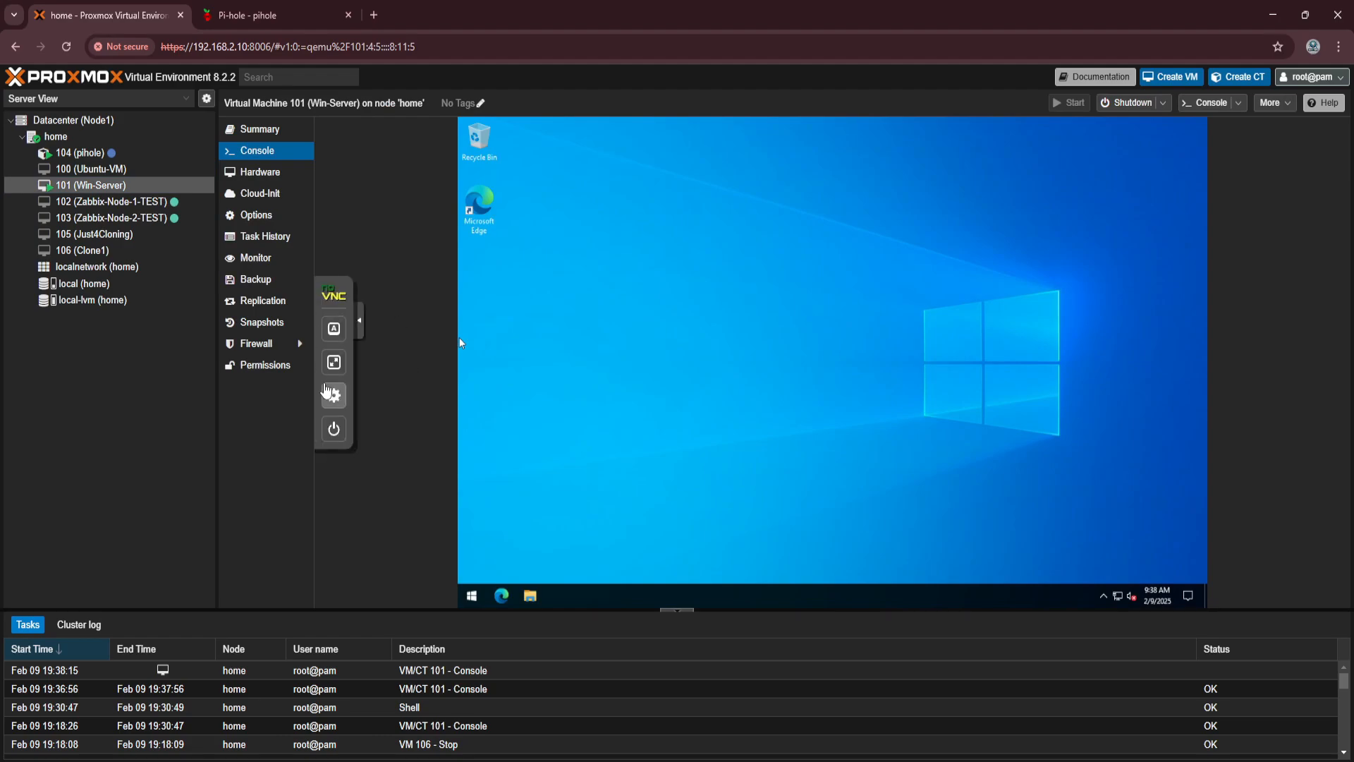
{"action": "left_click", "coordinate": [333, 363]}
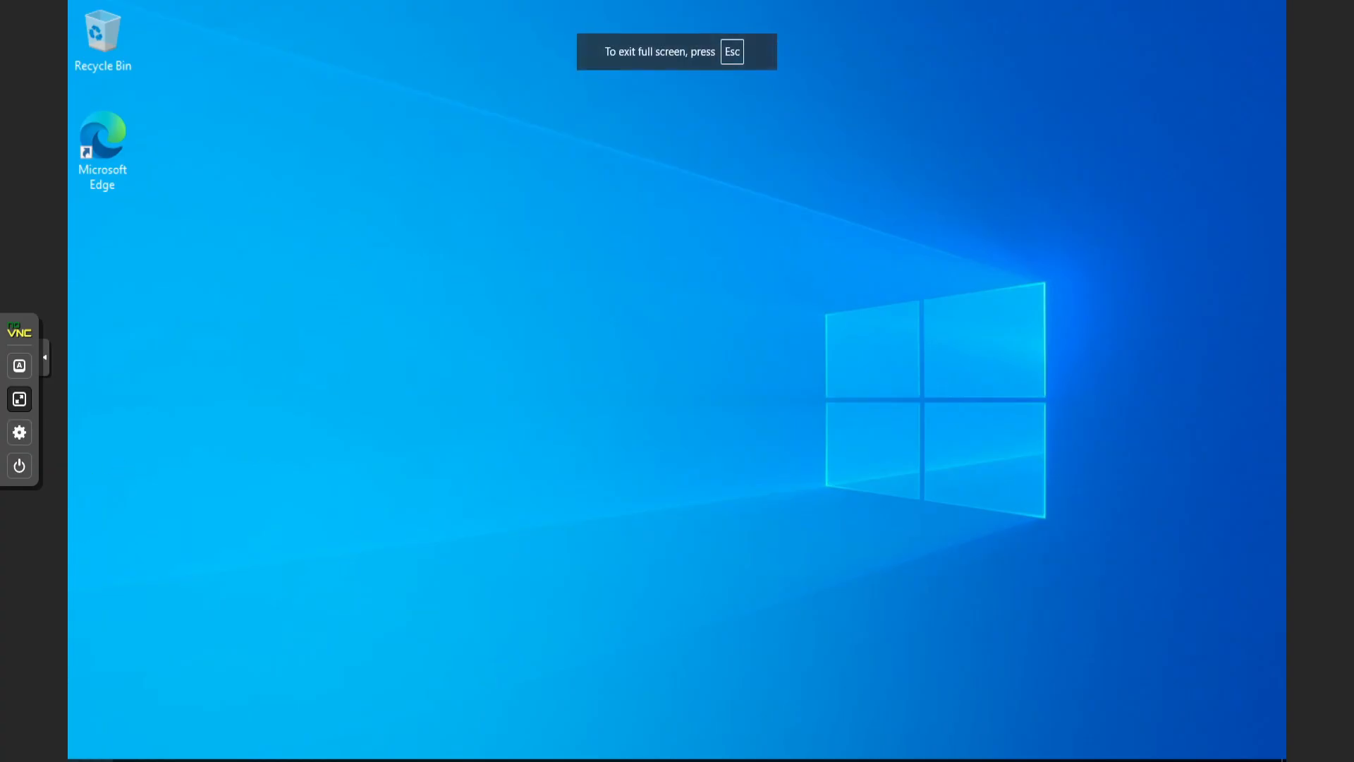
Launch Server Manager, dismiss the Azure Arc pop-up permanently, and show the Local Server page
{"action": "left_click", "coordinate": [90, 760]}
{"action": "left_click", "coordinate": [425, 225]}
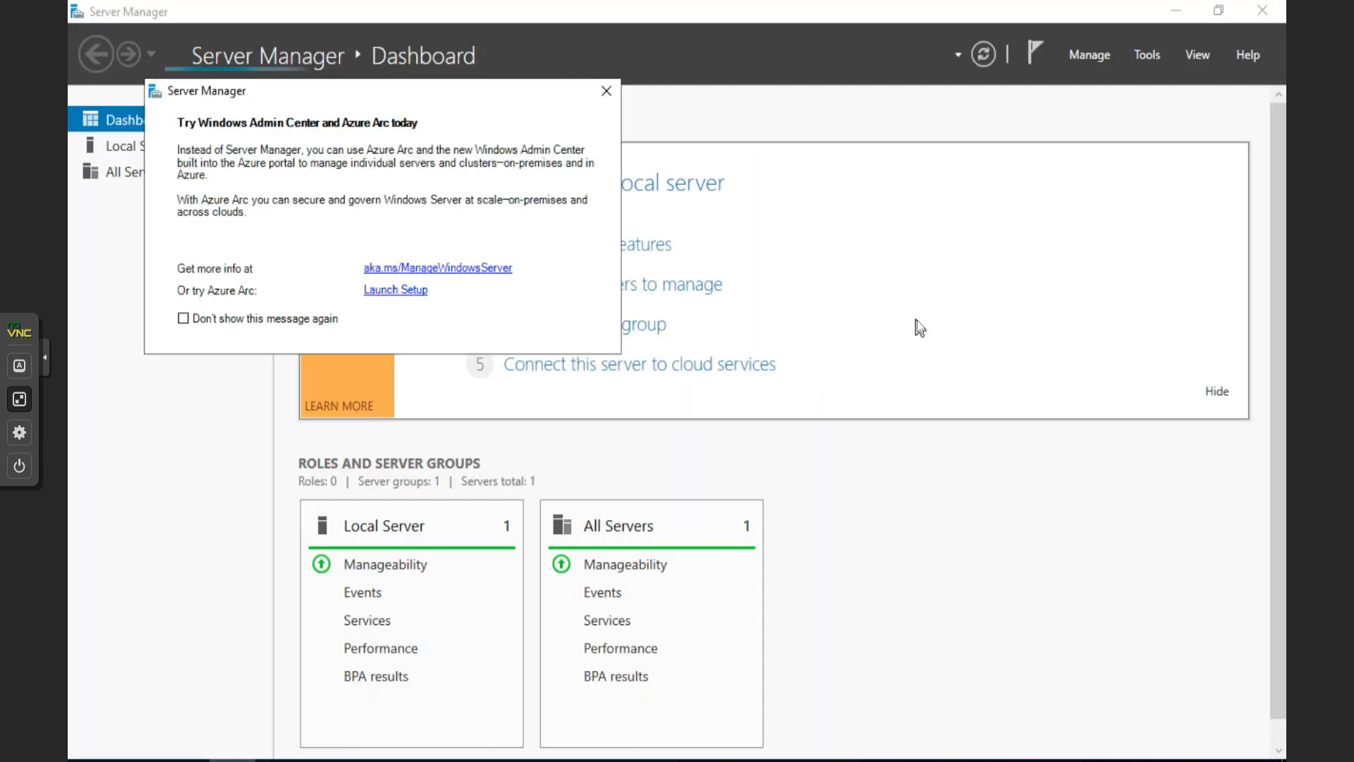
{"action": "left_click", "coordinate": [184, 319]}
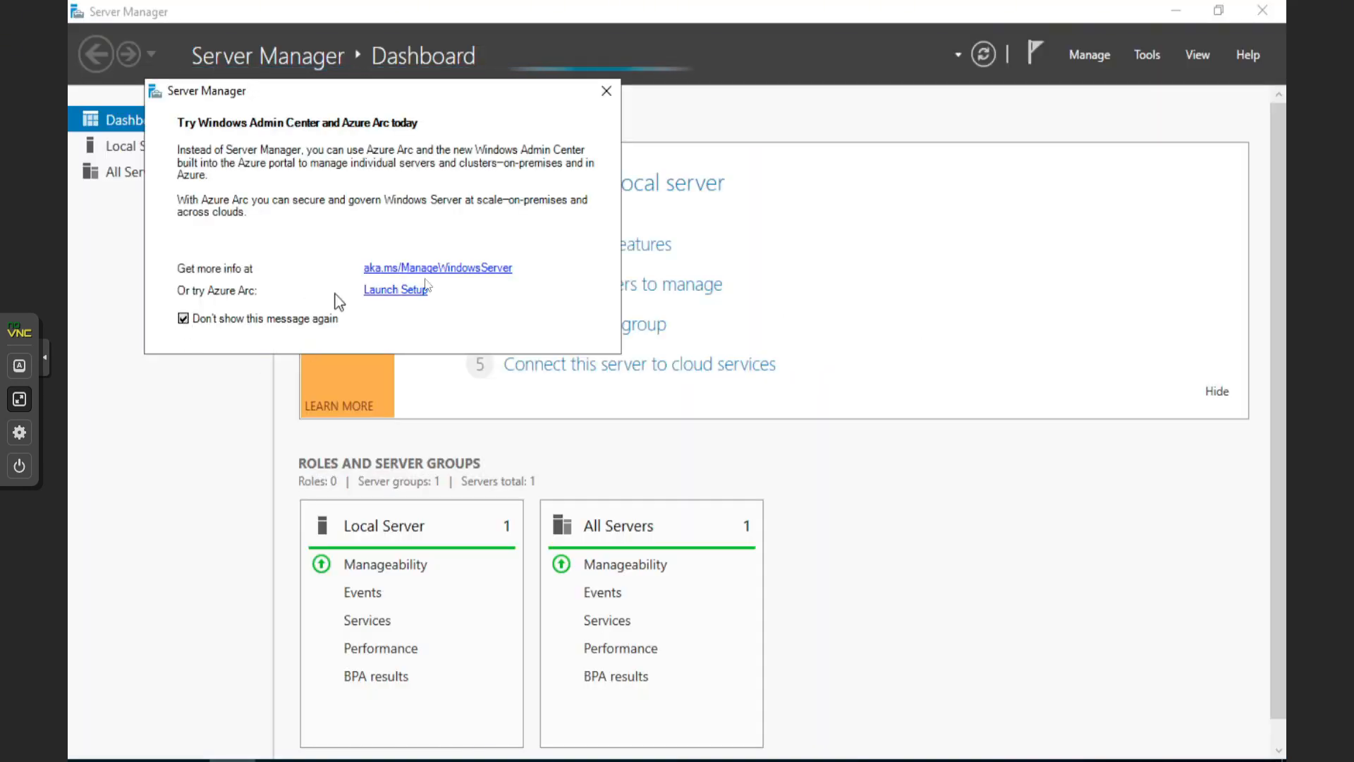
{"action": "left_click", "coordinate": [606, 94]}
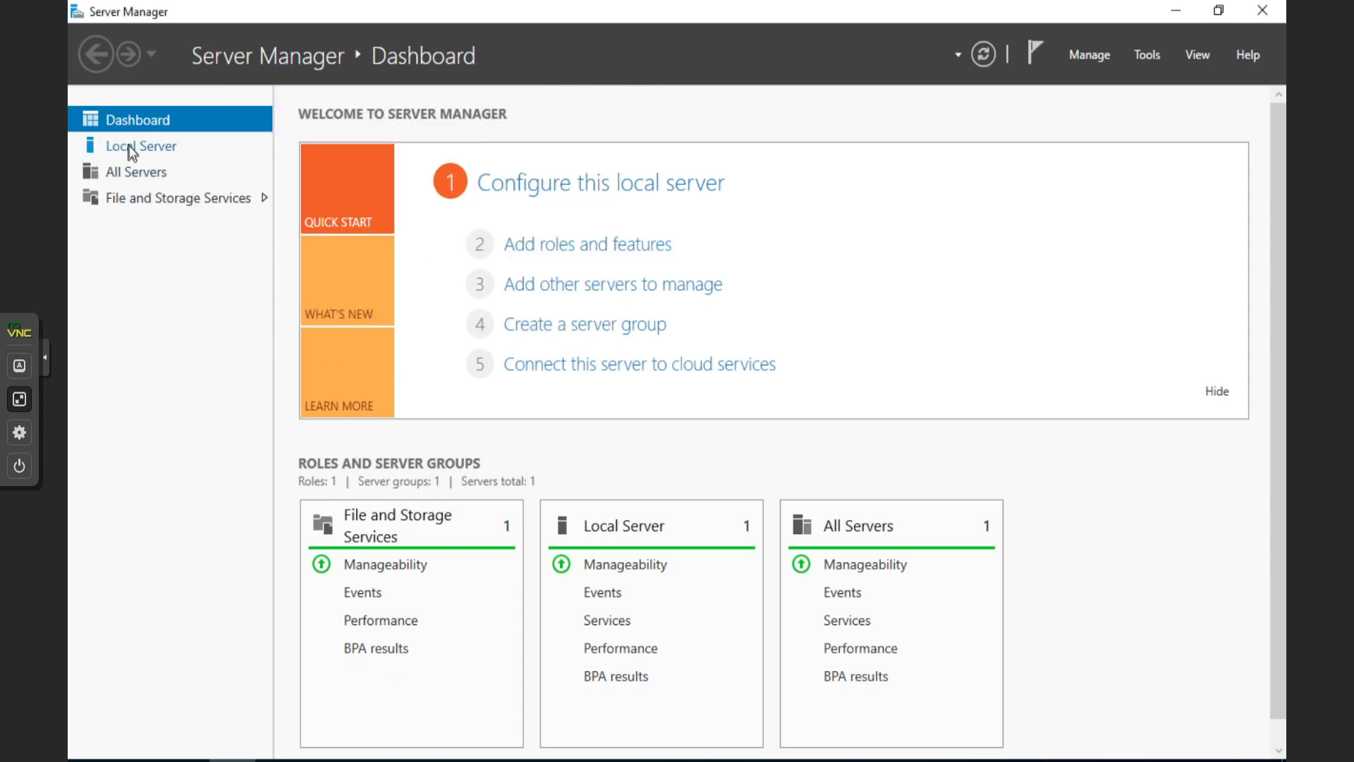
{"action": "left_click", "coordinate": [163, 150]}
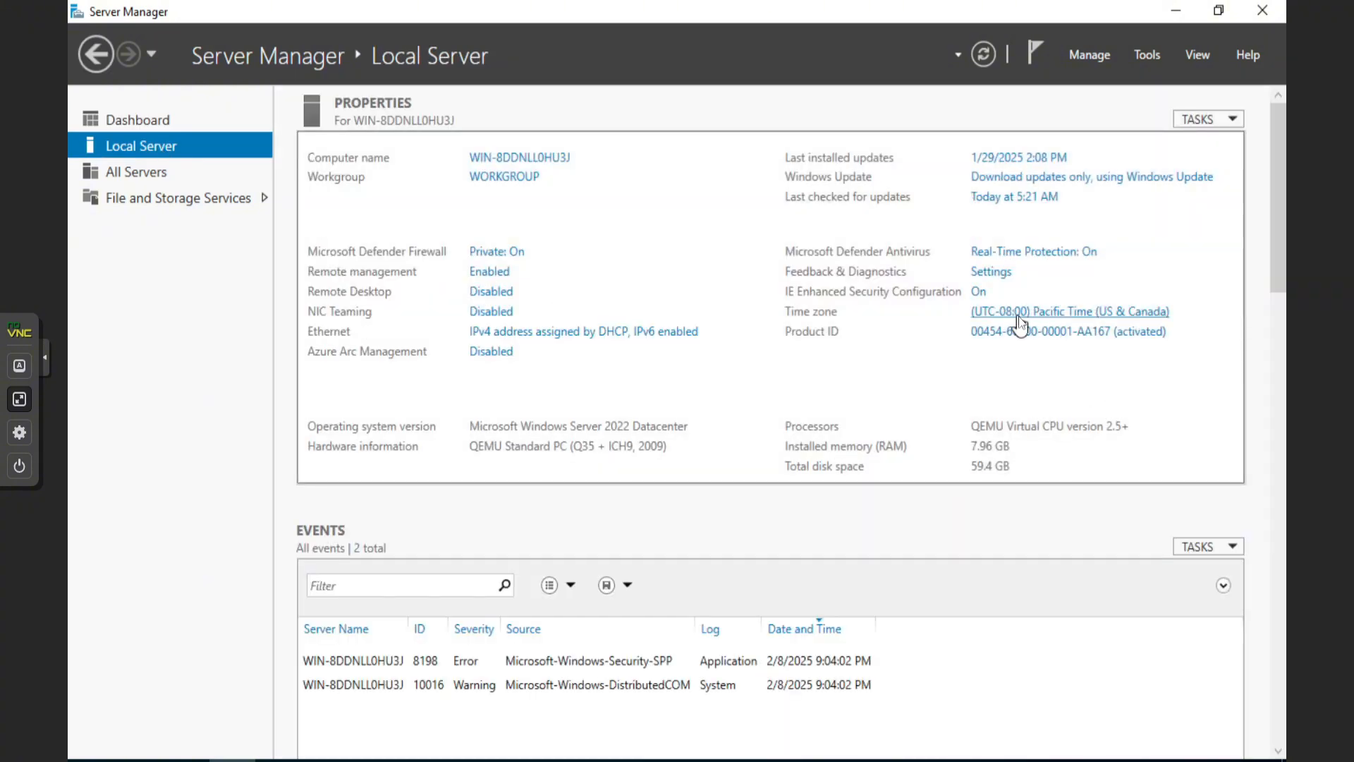
Change the server's time zone to (UTC+02:00) Athens, Bucharest and confirm it
{"action": "left_click", "coordinate": [1018, 316]}
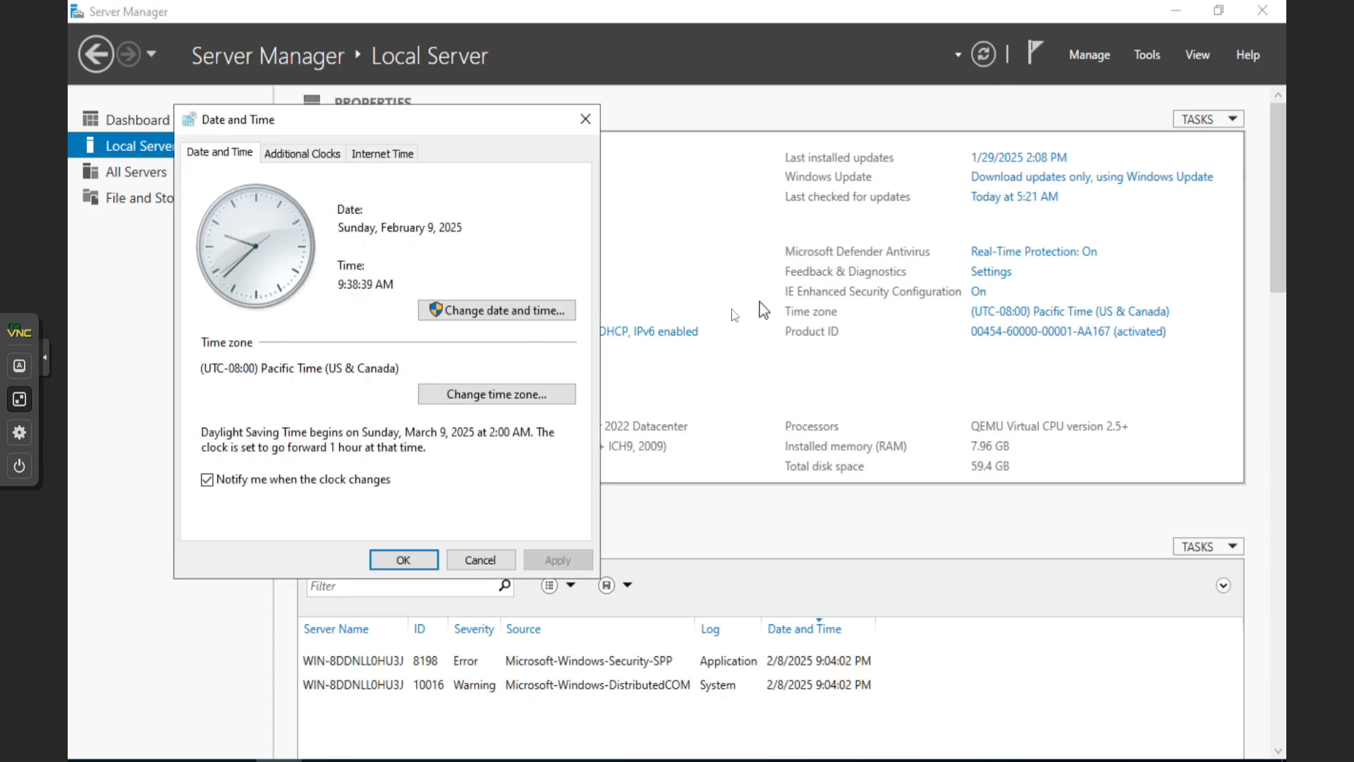
{"action": "left_click", "coordinate": [490, 316]}
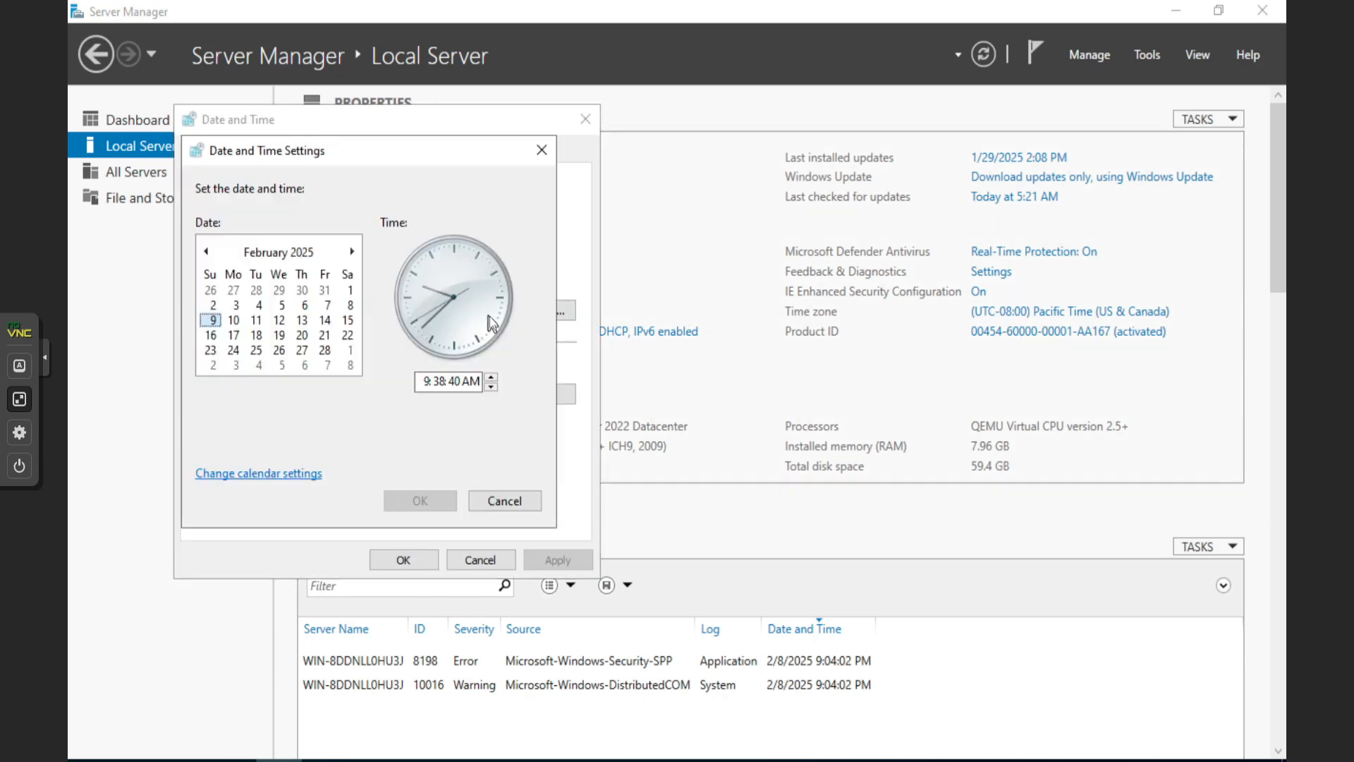
{"action": "left_click", "coordinate": [542, 150]}
{"action": "left_click", "coordinate": [484, 396]}
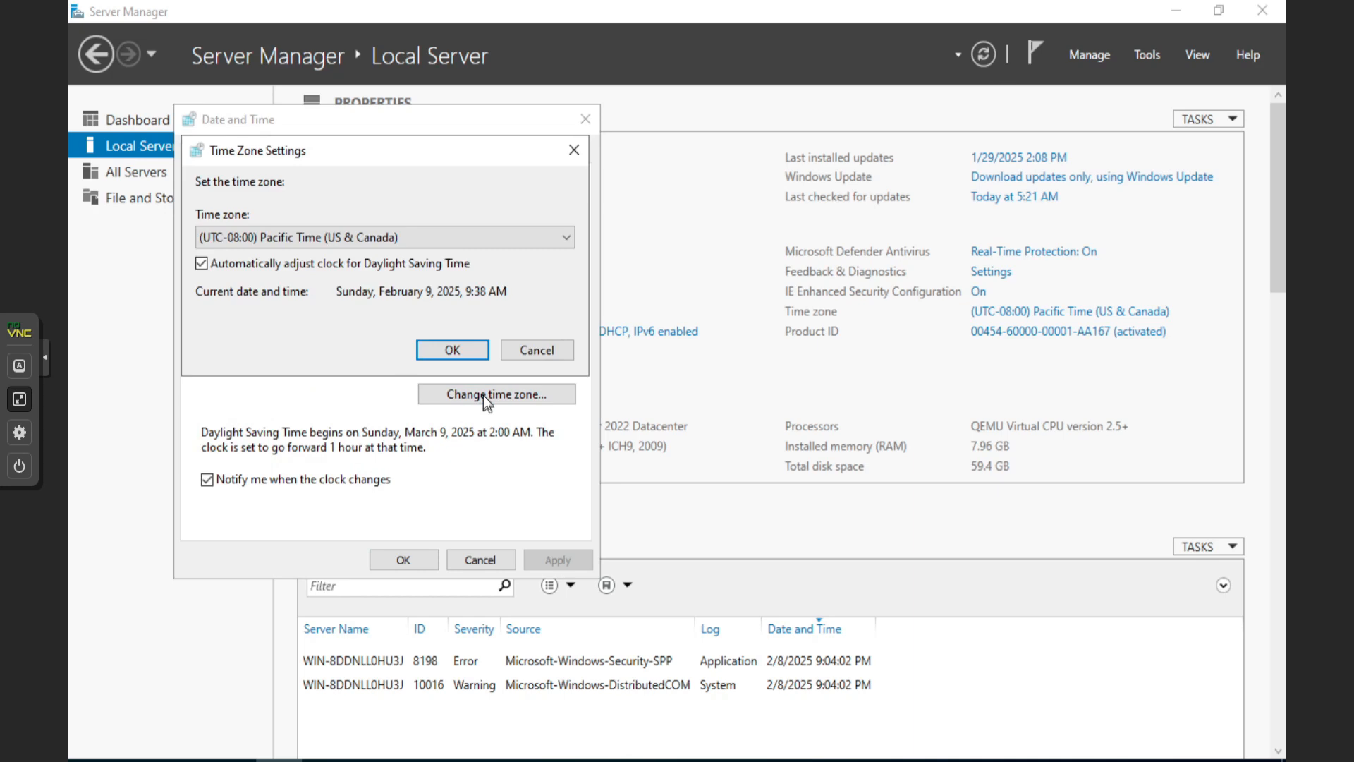
{"action": "left_click", "coordinate": [396, 239]}
{"action": "scroll", "coordinate": [375, 447], "scroll_direction": "down", "scroll_amount": 20}
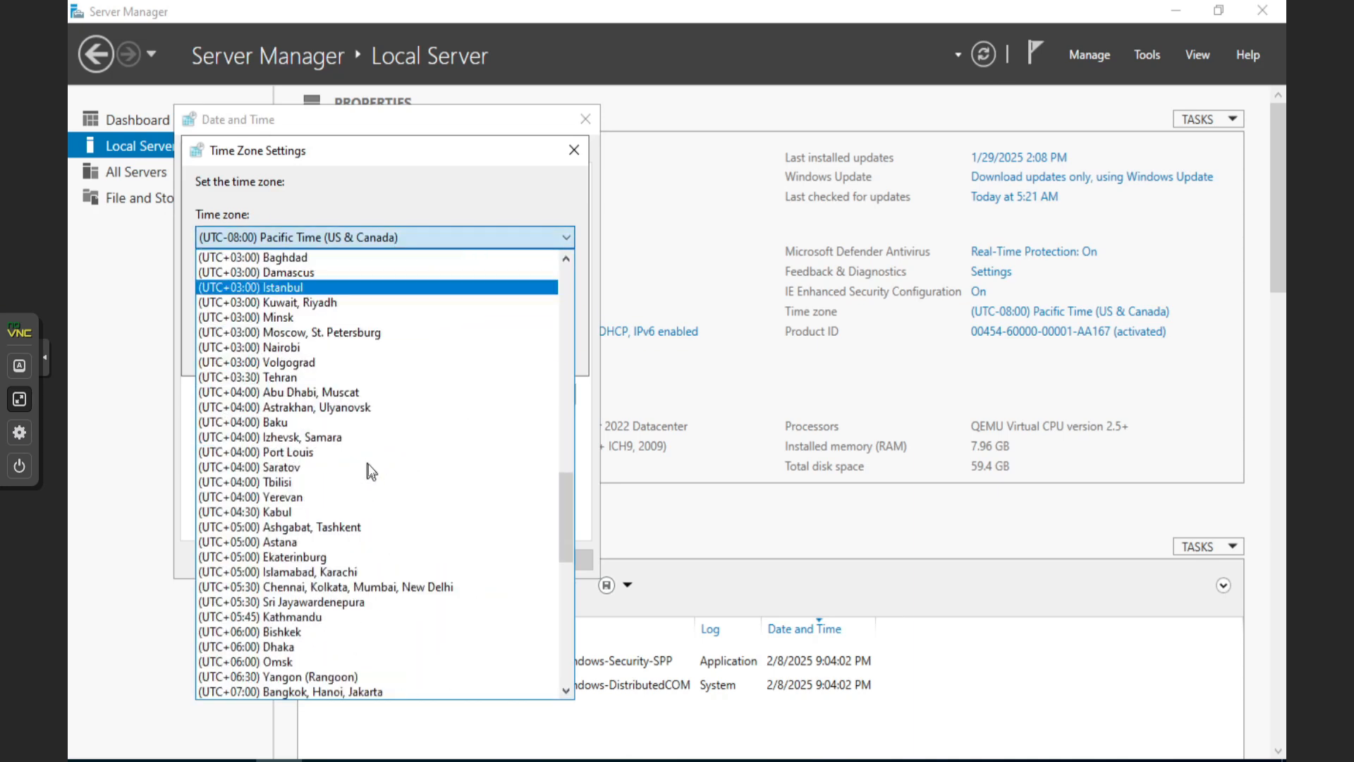
{"action": "scroll", "coordinate": [294, 408], "scroll_direction": "up", "scroll_amount": 2}
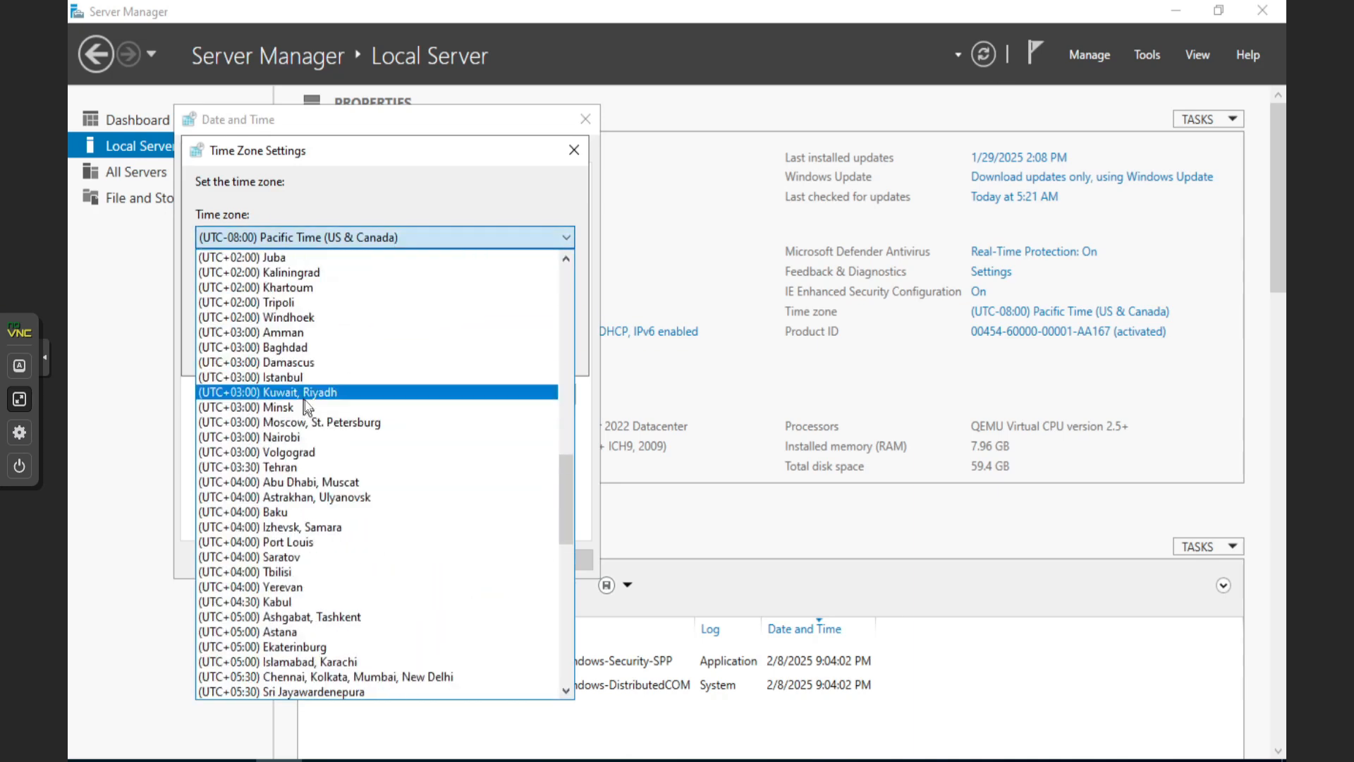
{"action": "scroll", "coordinate": [361, 408], "scroll_direction": "up", "scroll_amount": 1}
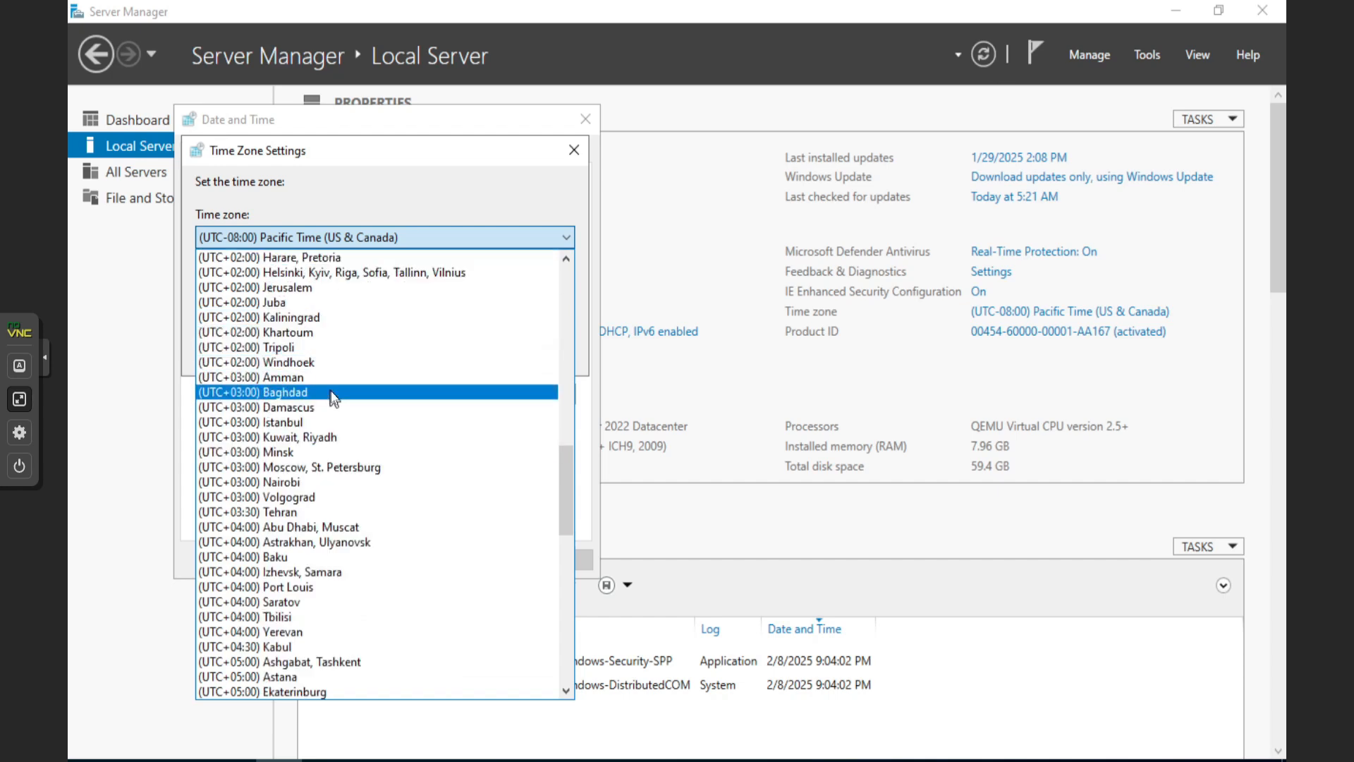
{"action": "scroll", "coordinate": [332, 391], "scroll_direction": "up", "scroll_amount": 2}
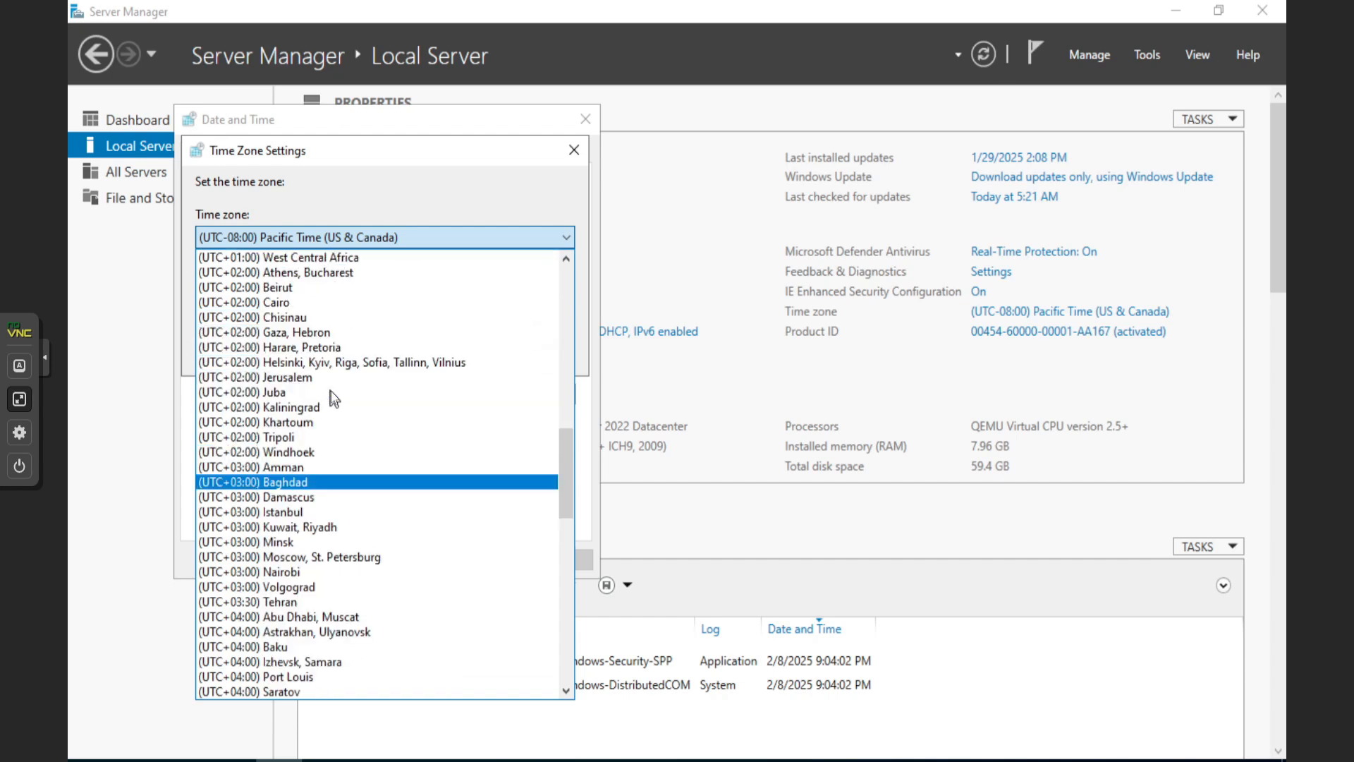
{"action": "left_click", "coordinate": [332, 272]}
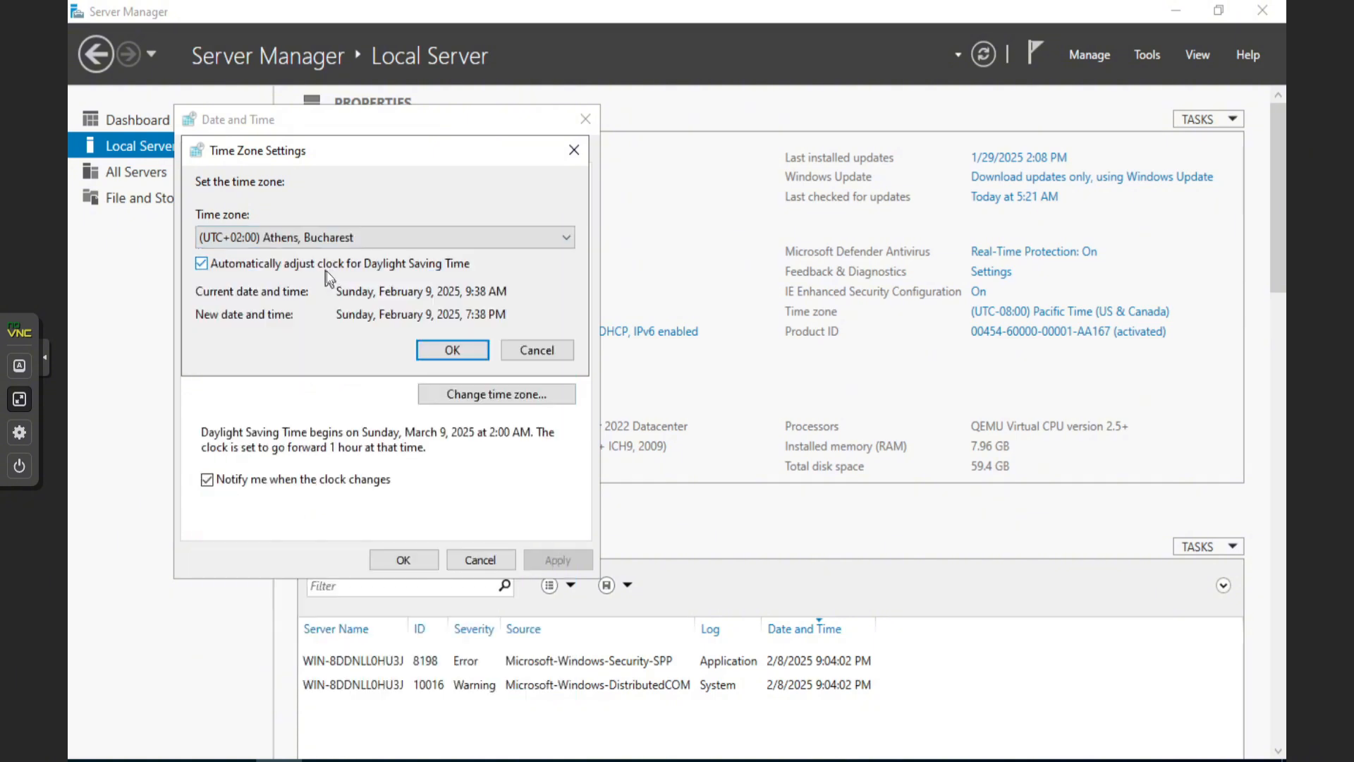
{"action": "left_click", "coordinate": [452, 350]}
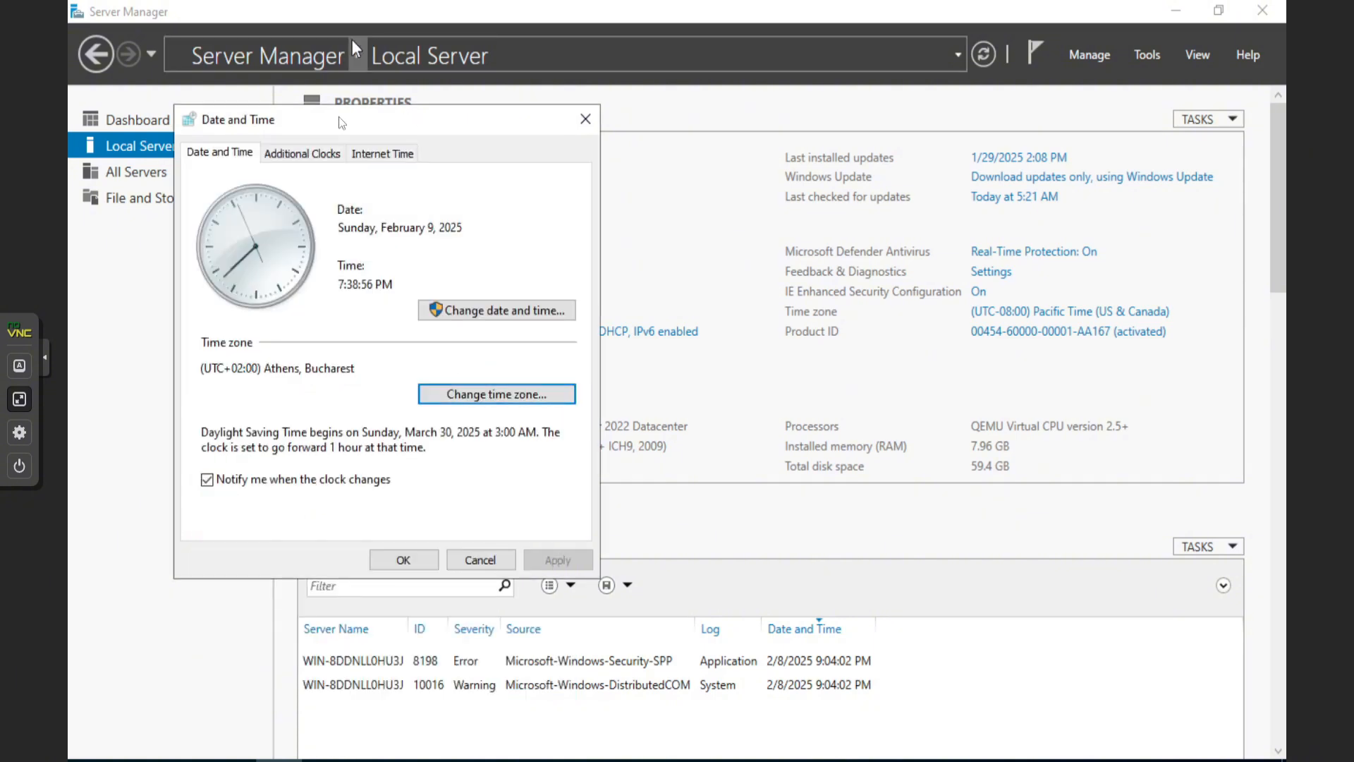
{"action": "left_click", "coordinate": [413, 561]}
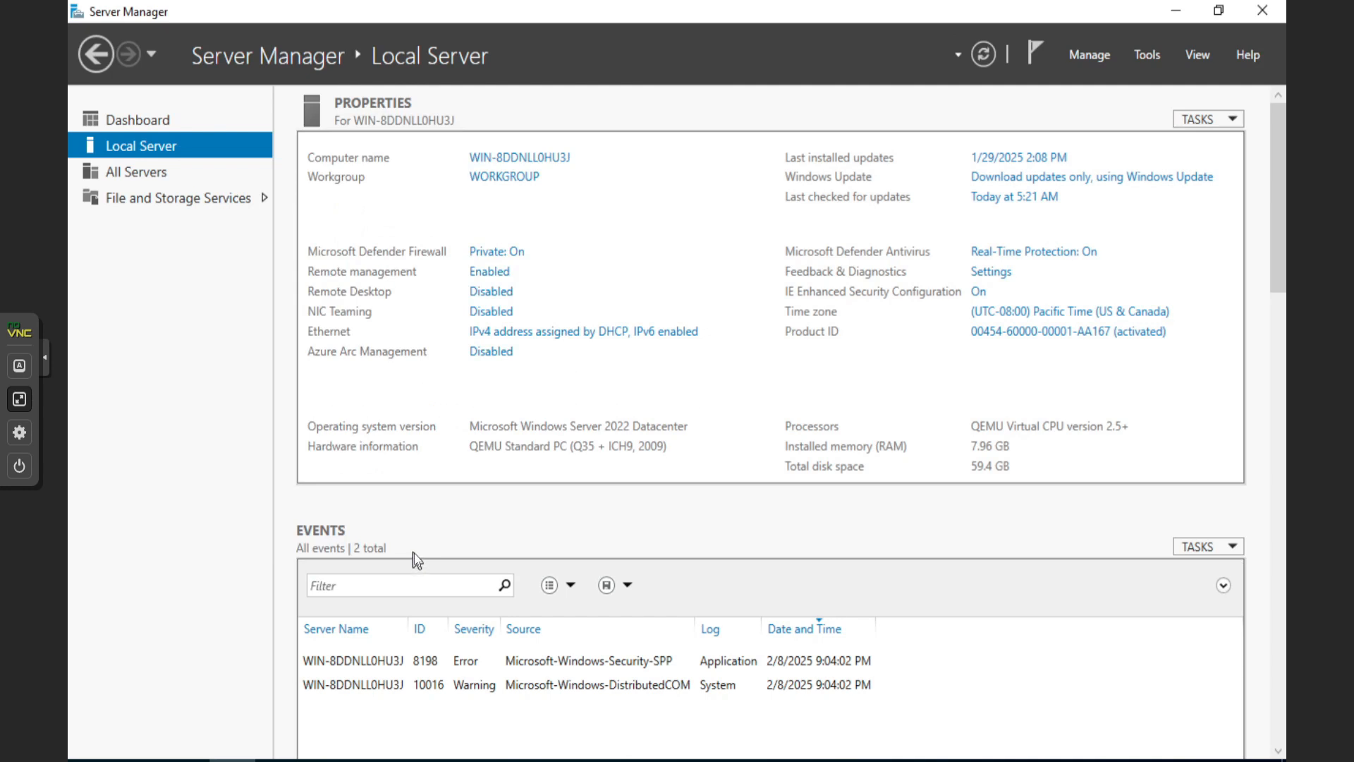
Open the Ethernet adapter's status window and launch Angry IP Scanner from Start
{"action": "left_click", "coordinate": [495, 335]}
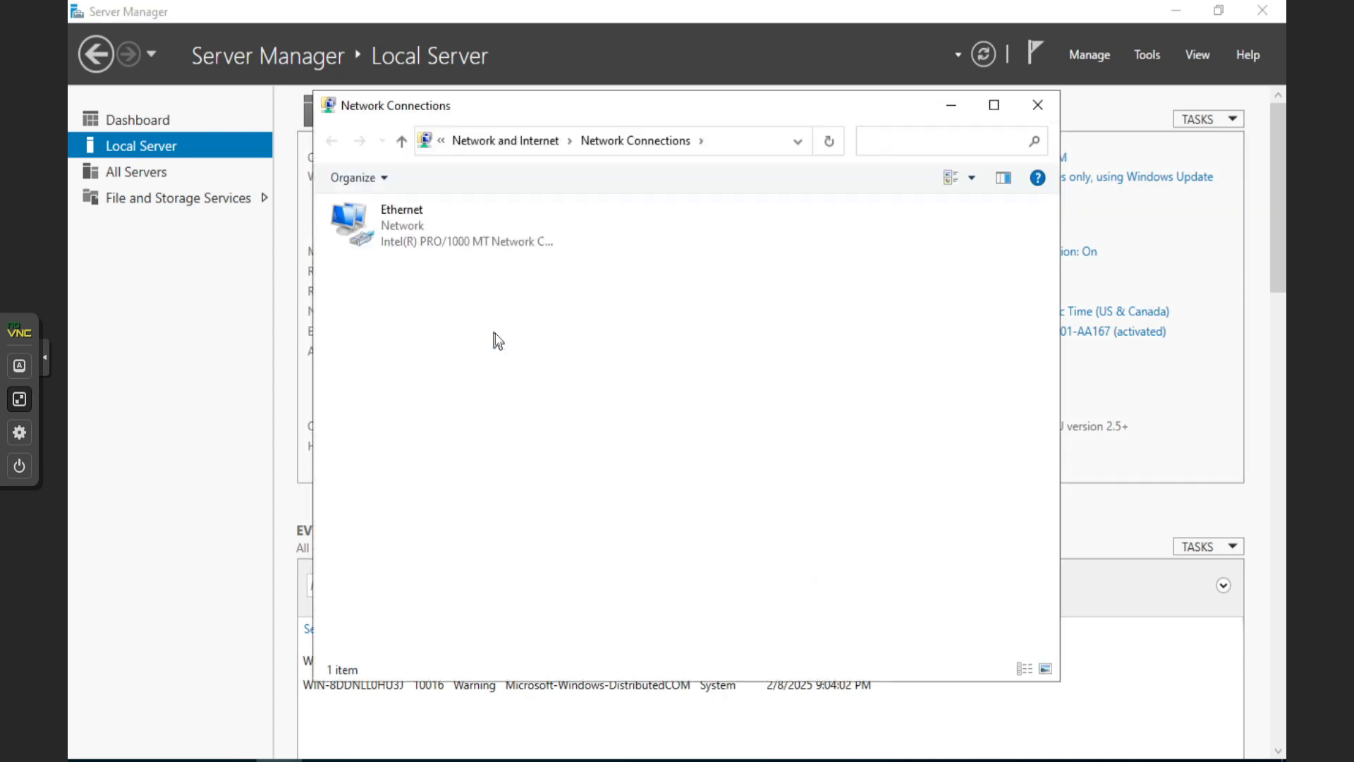
{"action": "left_click", "coordinate": [387, 220]}
{"action": "double_click", "coordinate": [387, 219]}
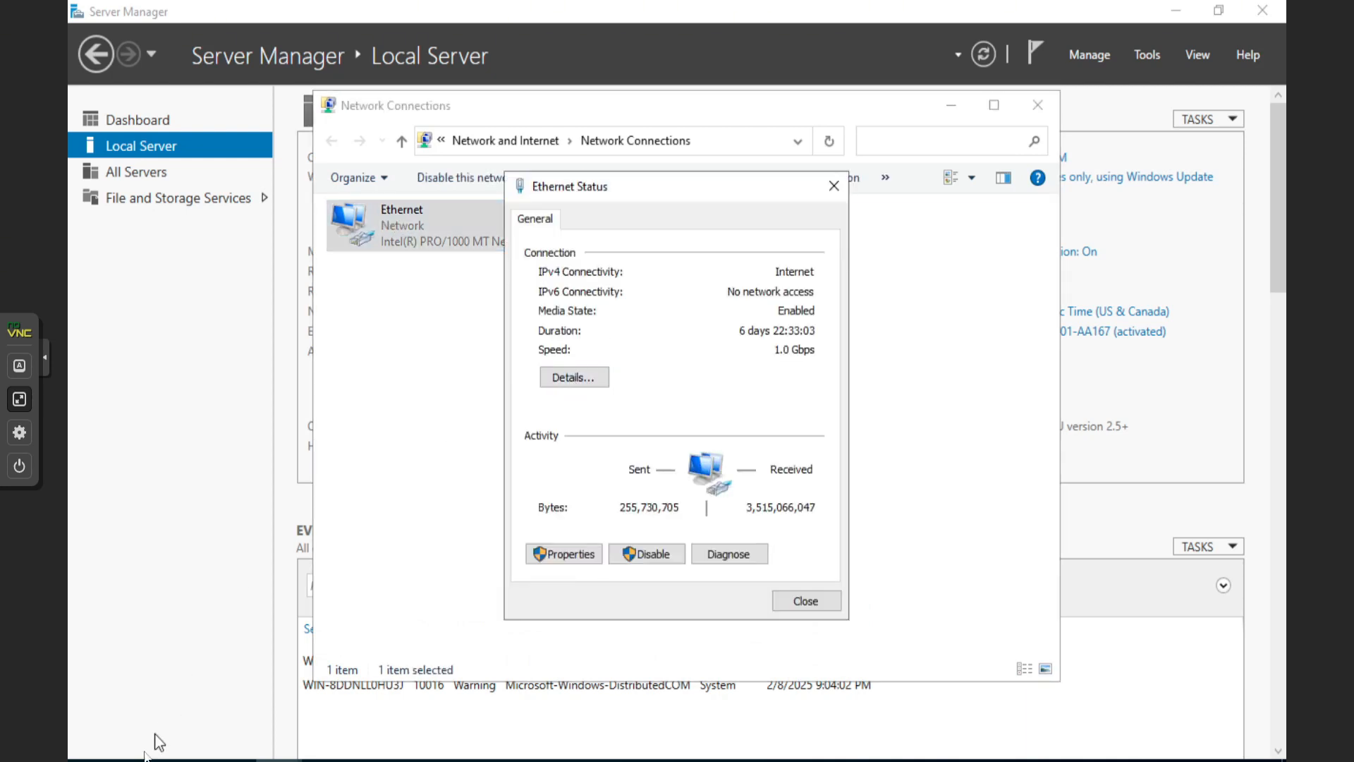
{"action": "left_click", "coordinate": [90, 760]}
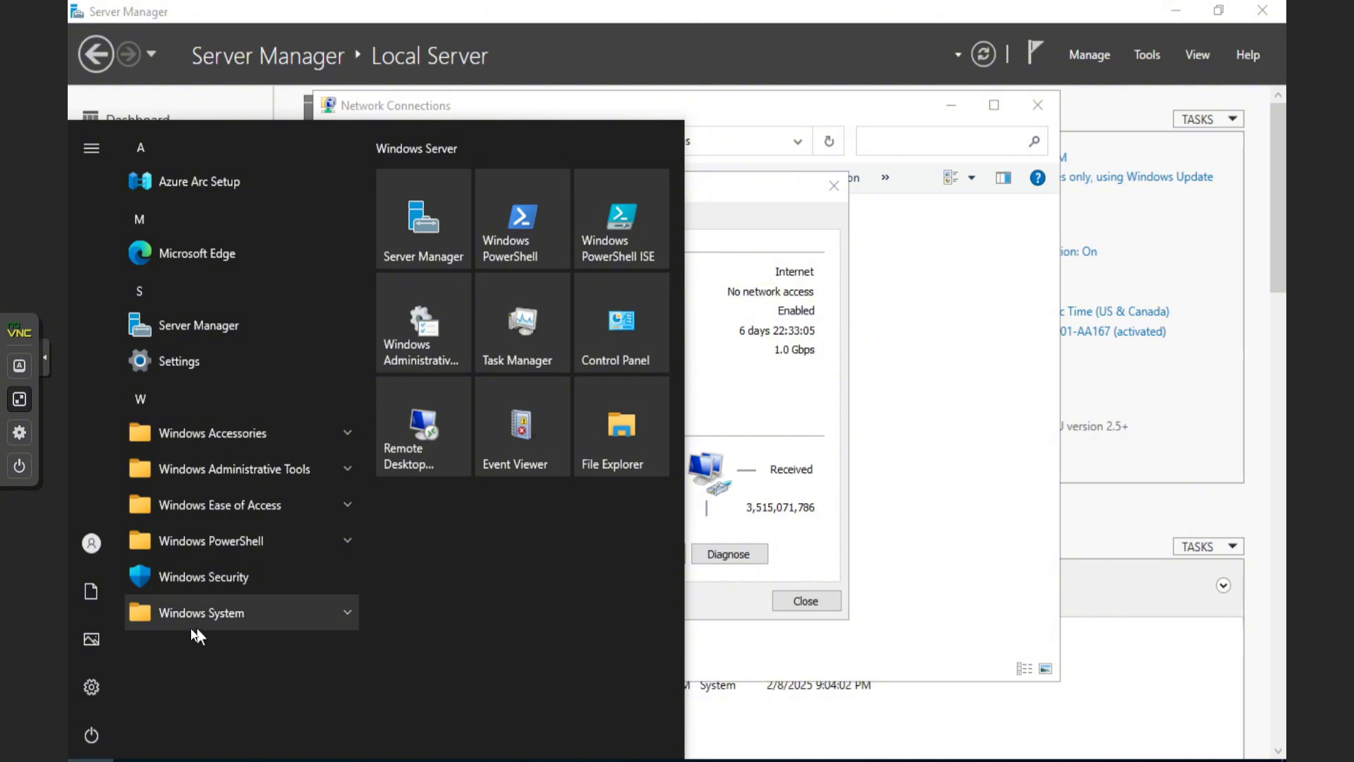
{"action": "mouse_move", "coordinate": [80, 704]}
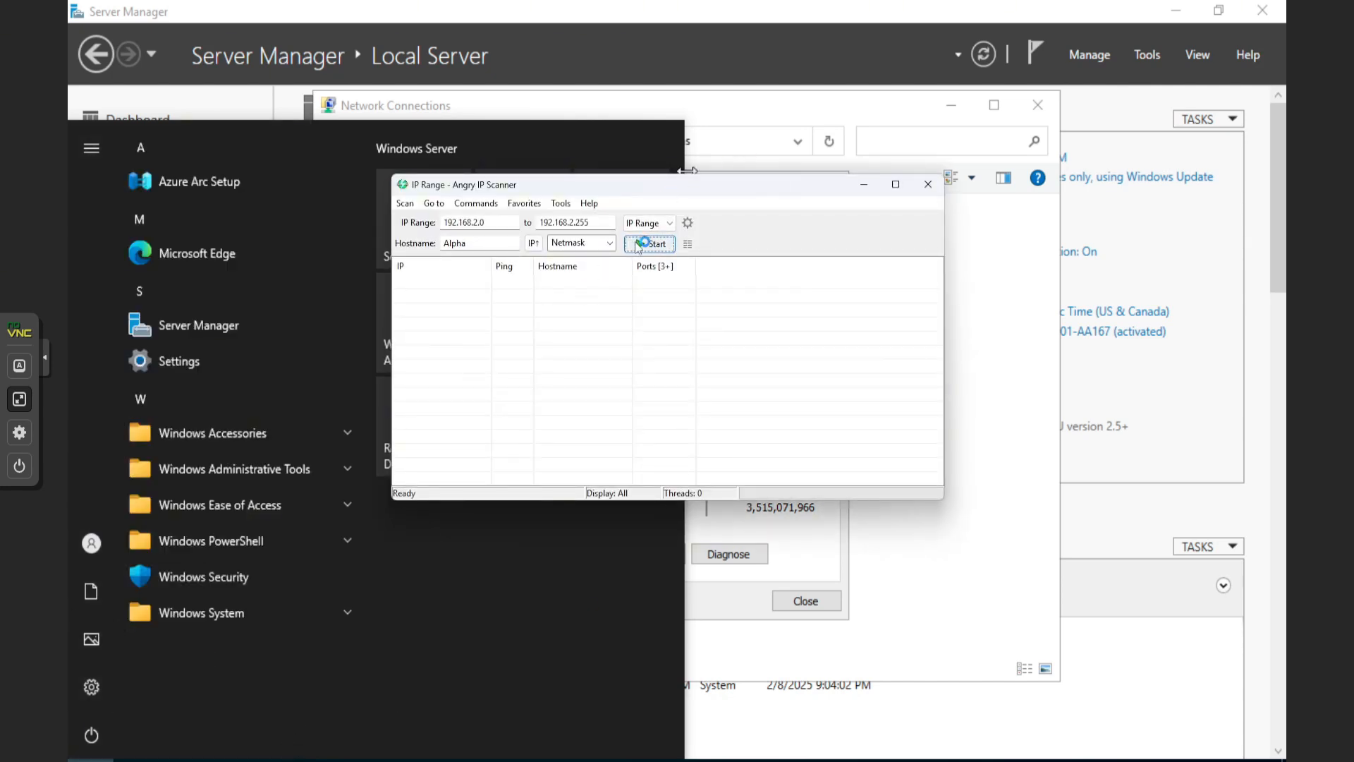
Scan 192.168.2.0–192.168.2.255, inspect the unused address 192.168.2.252, and return to Network Connections
{"action": "left_click", "coordinate": [643, 243]}
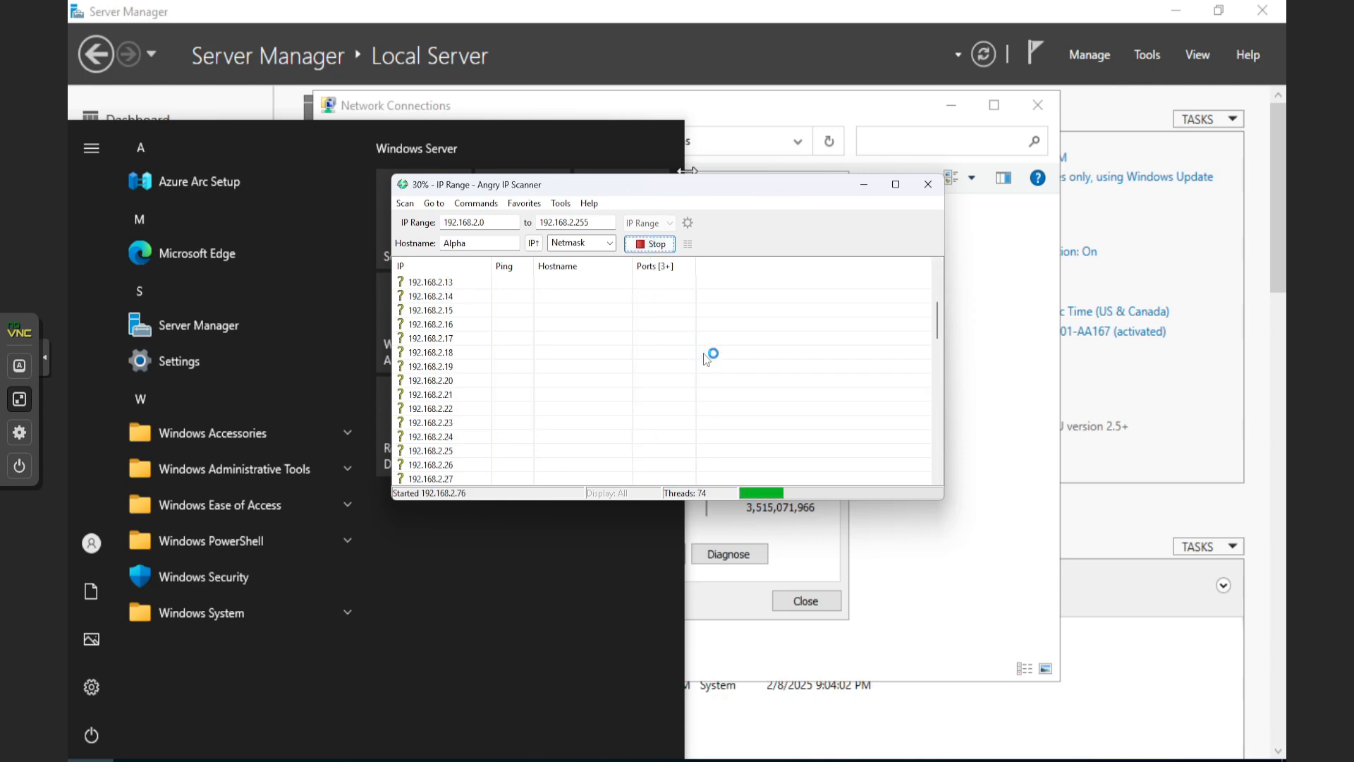
{"action": "mouse_move", "coordinate": [73, 265]}
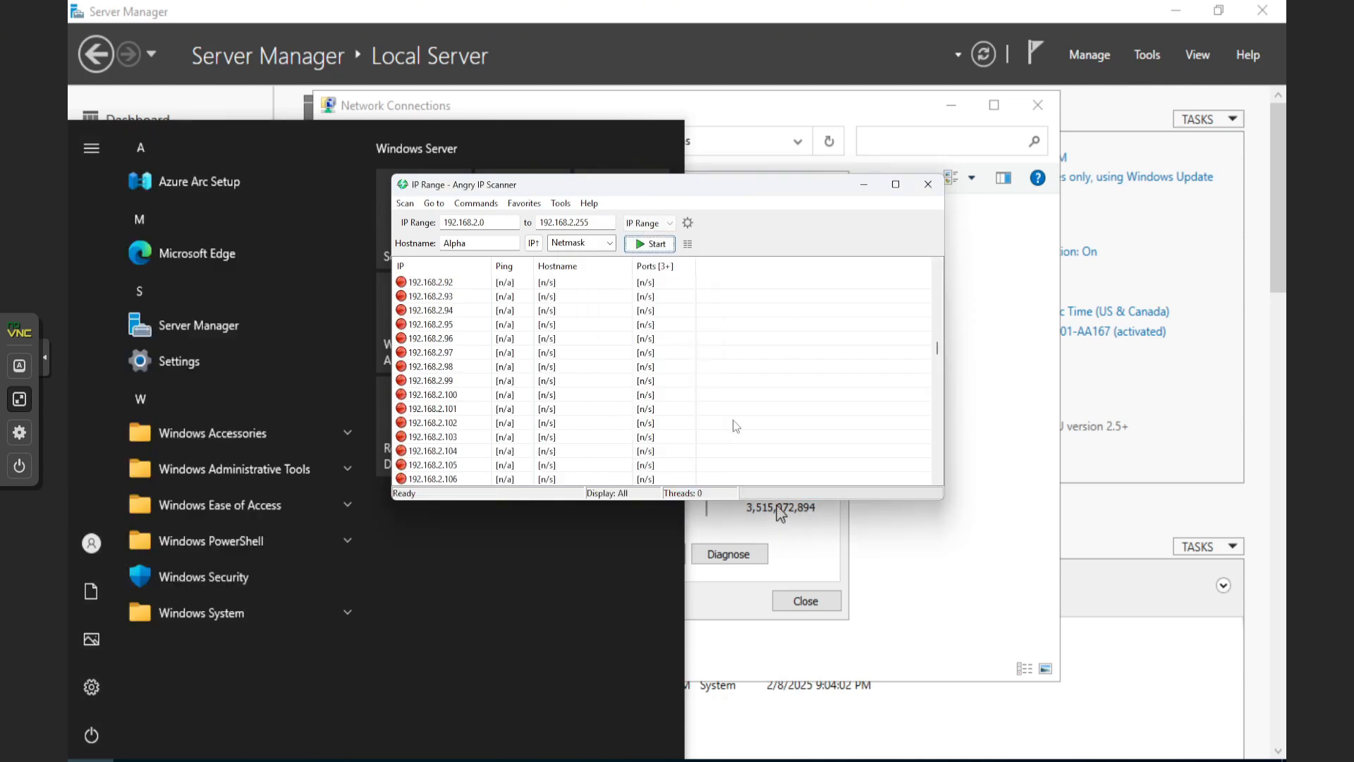
{"action": "scroll", "coordinate": [729, 435], "scroll_direction": "down", "scroll_amount": 6}
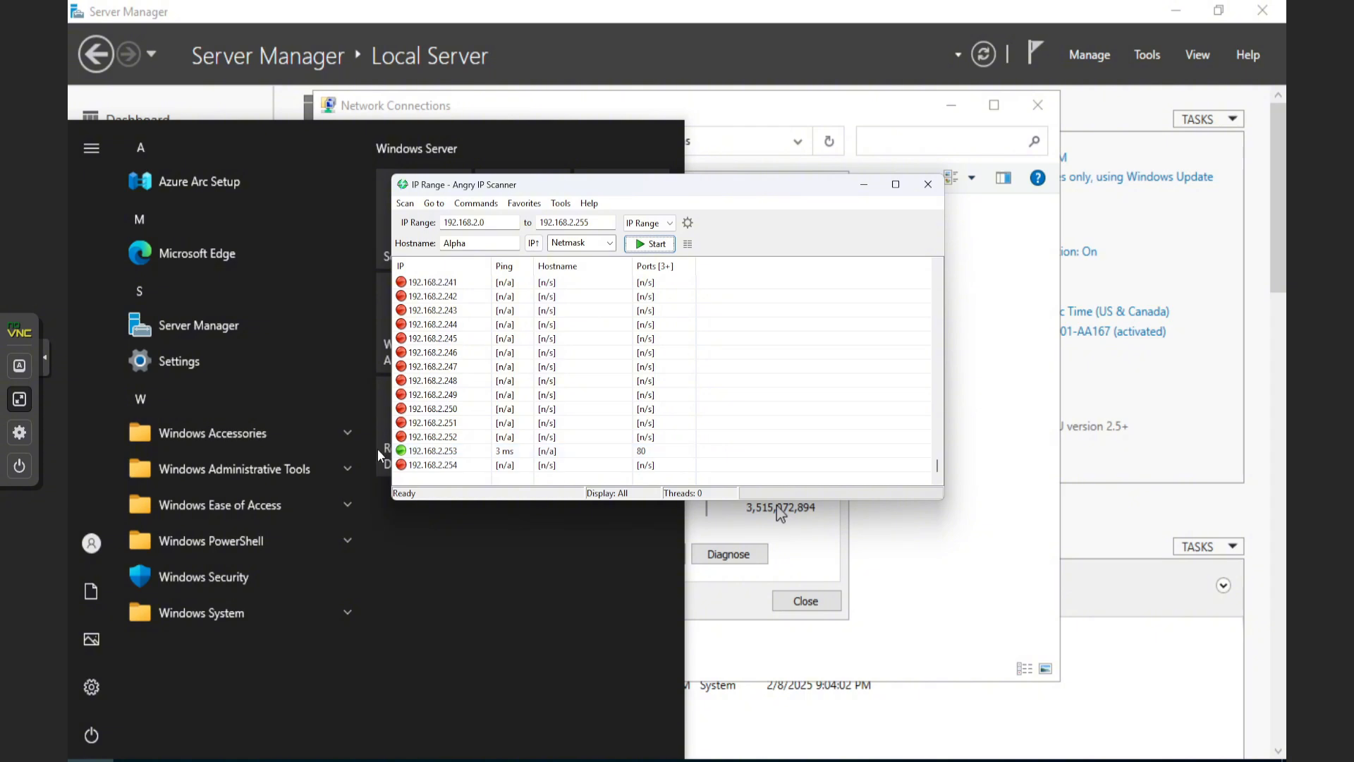
{"action": "left_click", "coordinate": [464, 440]}
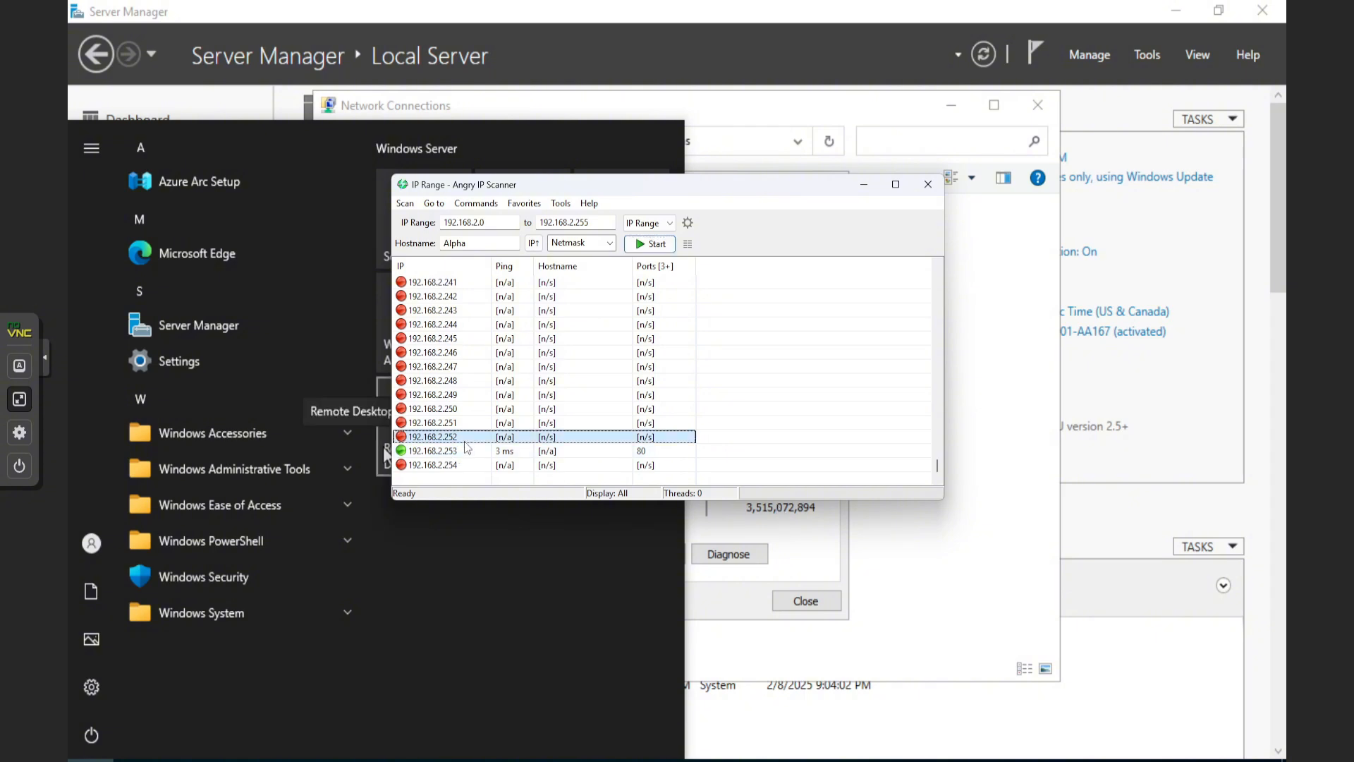
{"action": "double_click", "coordinate": [465, 442]}
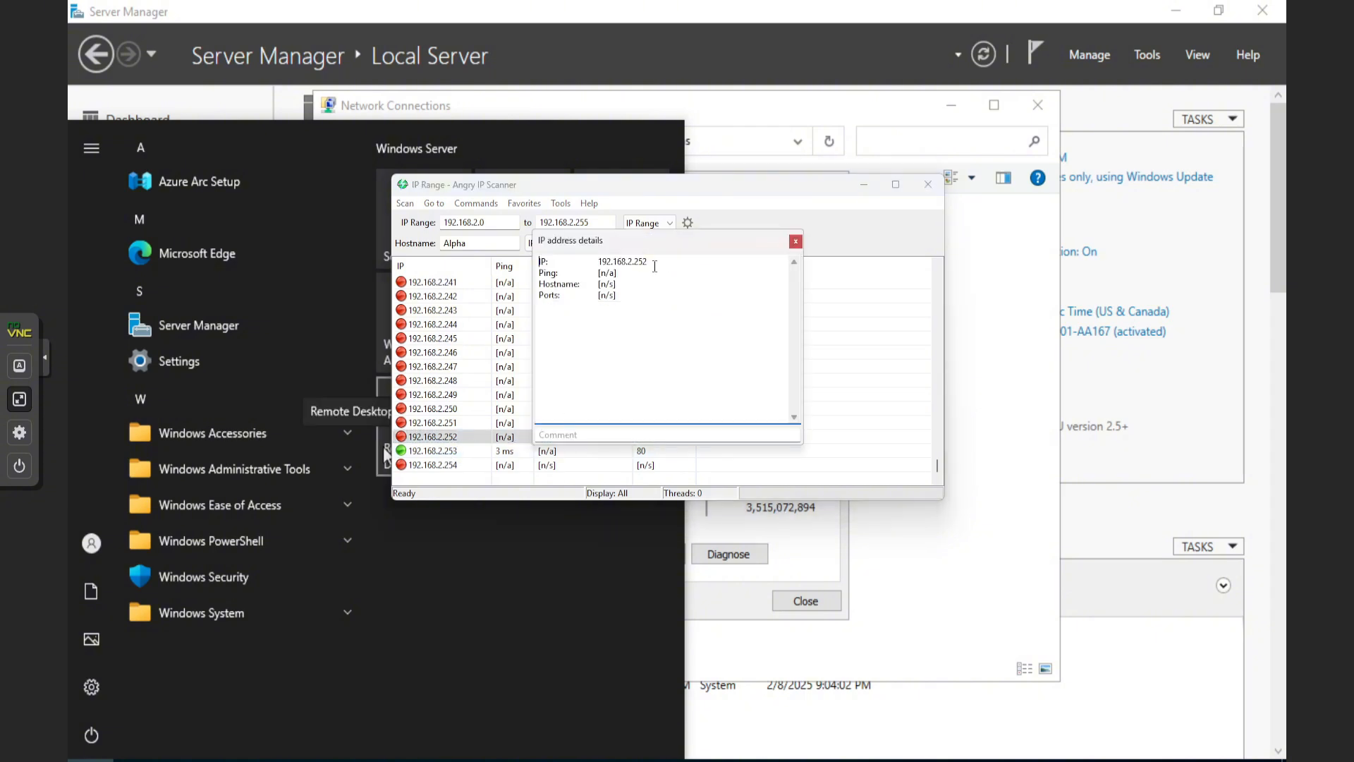
{"action": "left_click_drag", "start_coordinate": [655, 266], "coordinate": [596, 263]}
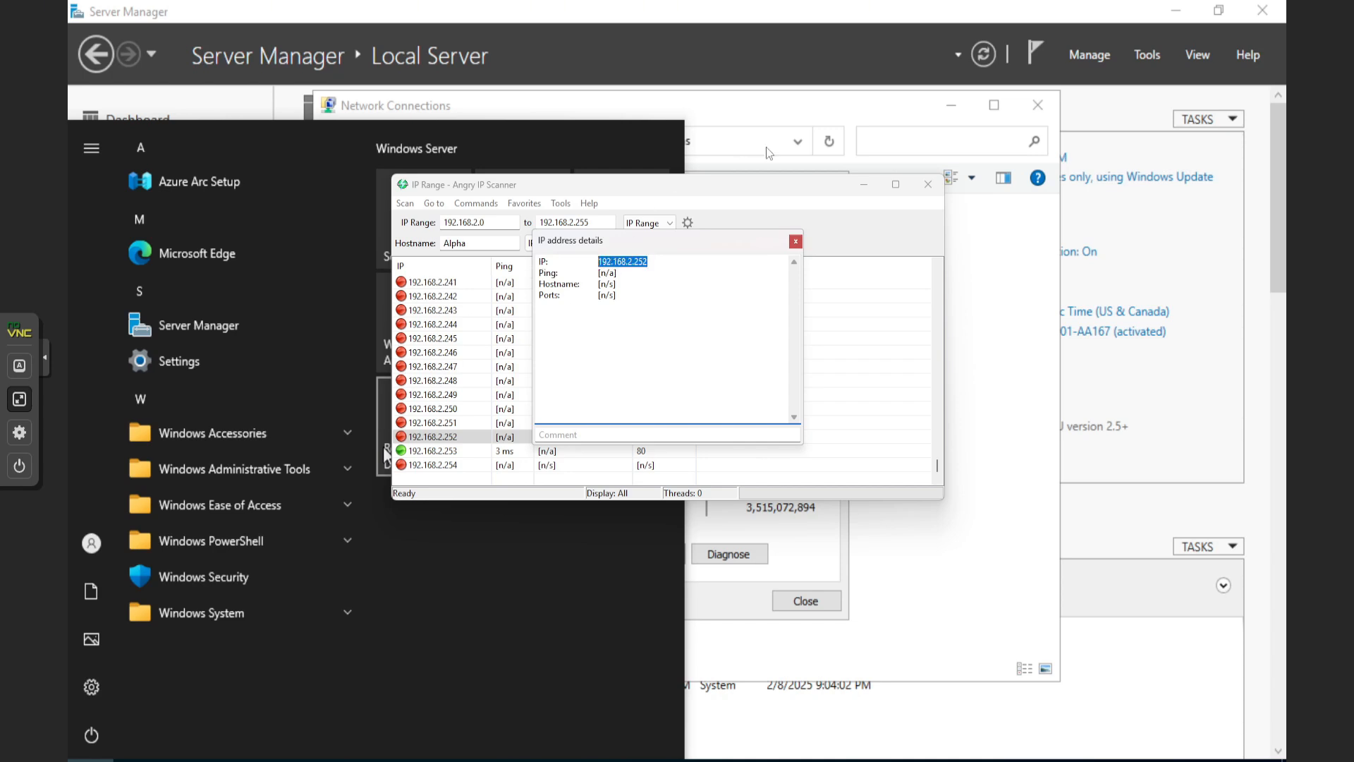
{"action": "left_click", "coordinate": [856, 108]}
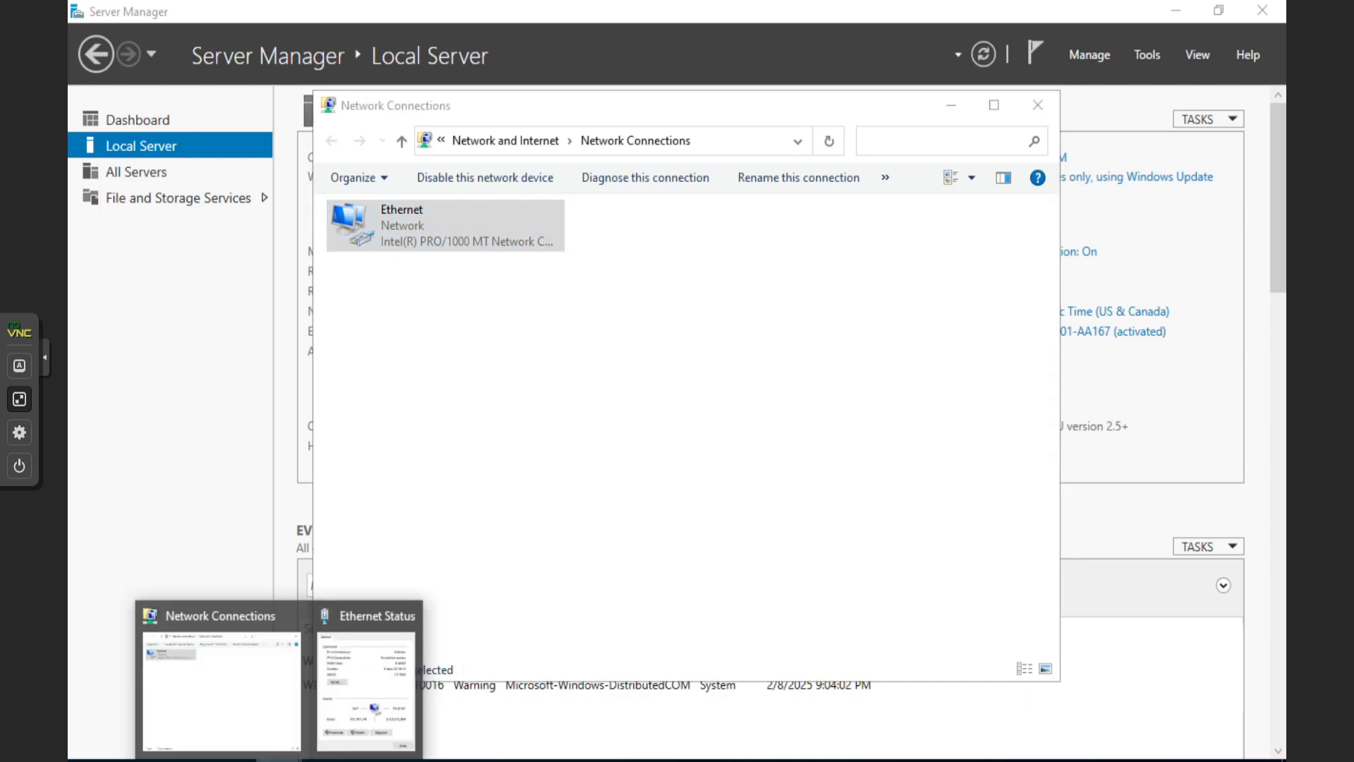
In the Ethernet adapter's IPv4 properties, enter the static IP address 192.168.2.252
{"action": "left_click", "coordinate": [353, 633]}
{"action": "left_click", "coordinate": [566, 556]}
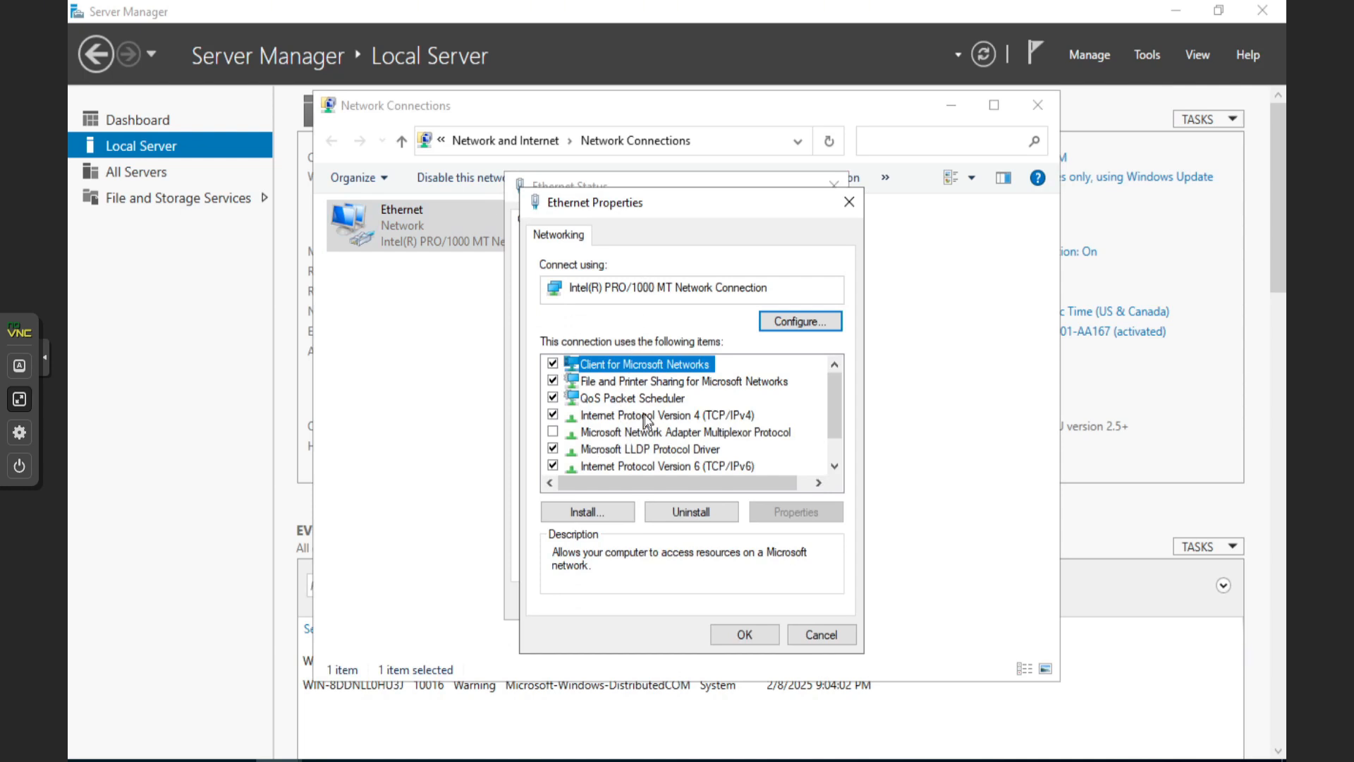
{"action": "double_click", "coordinate": [643, 415]}
{"action": "left_click", "coordinate": [658, 423]}
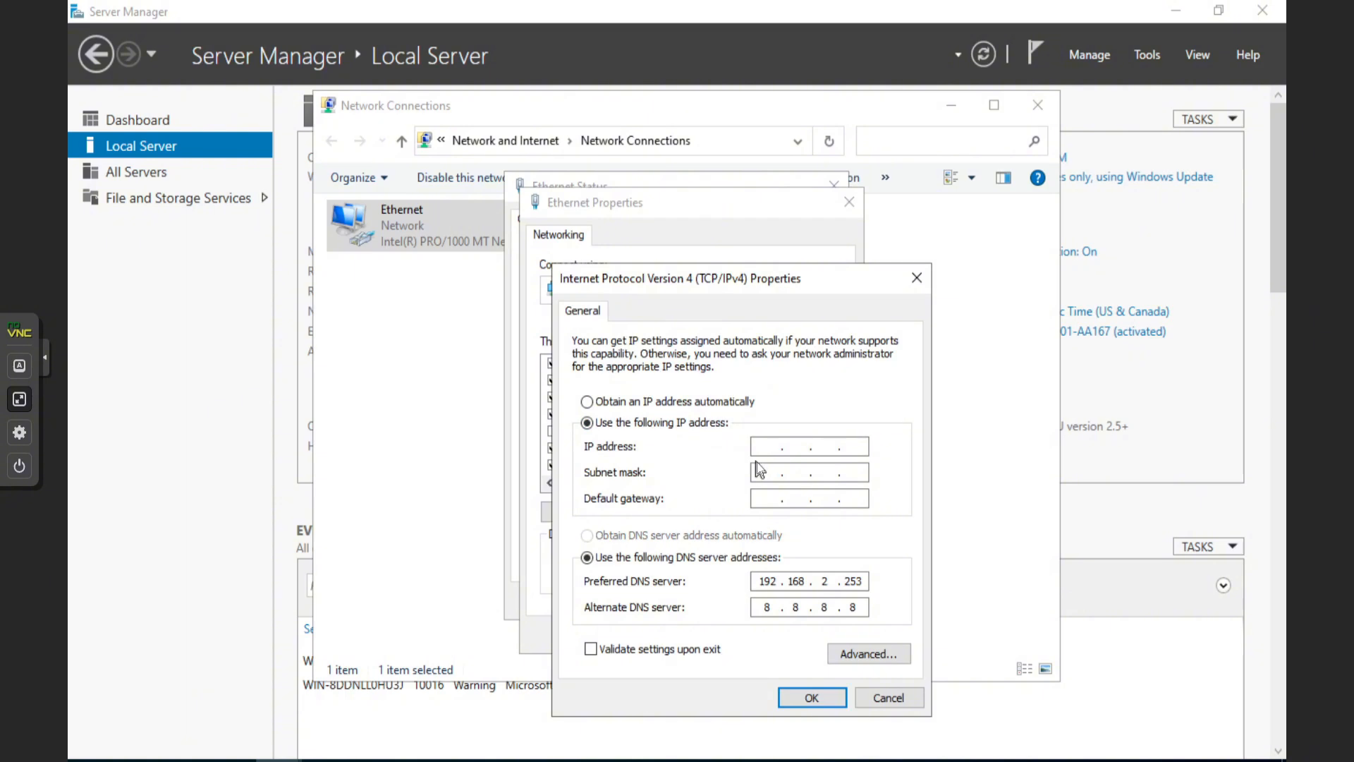
{"action": "type", "text": "192 . 16"}
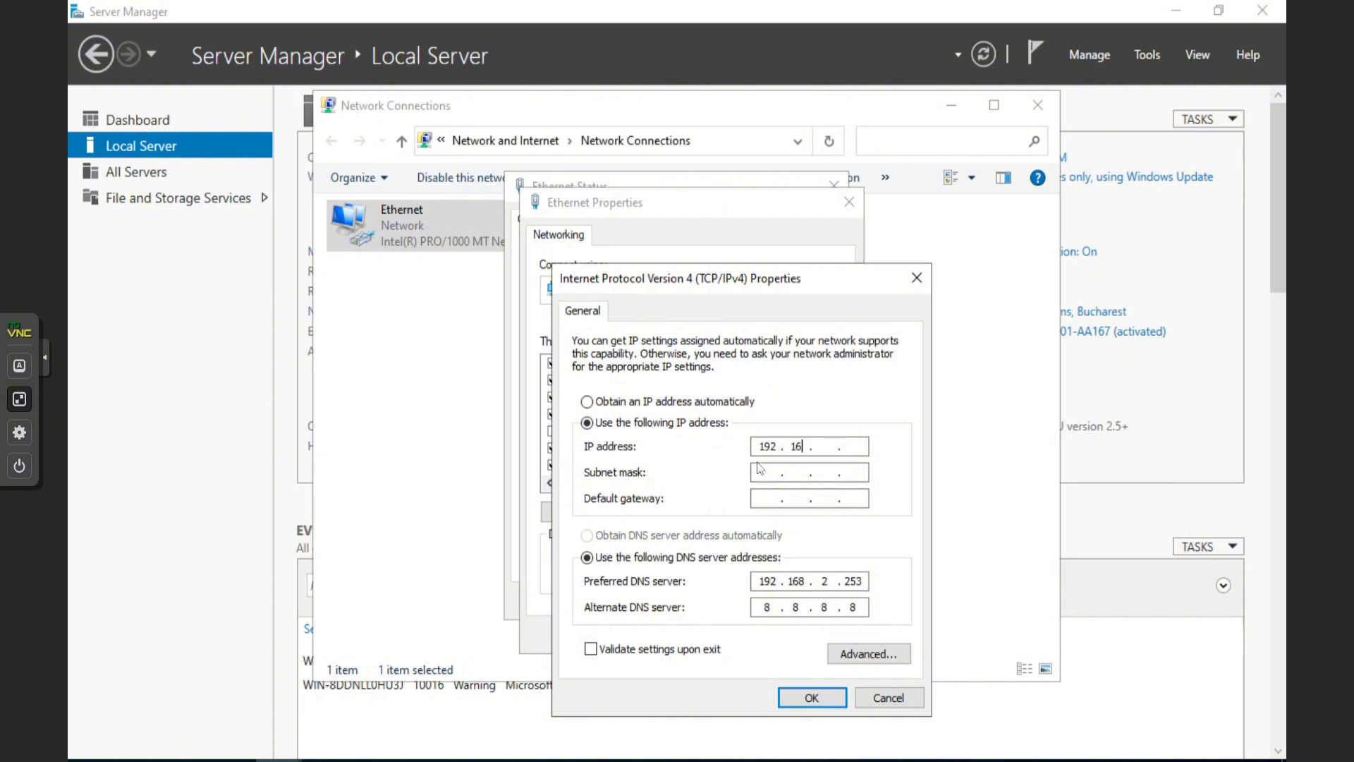
{"action": "type", "text": "8"}
{"action": "mouse_move", "coordinate": [209, 760]}
{"action": "key", "text": "alt+Tab"}
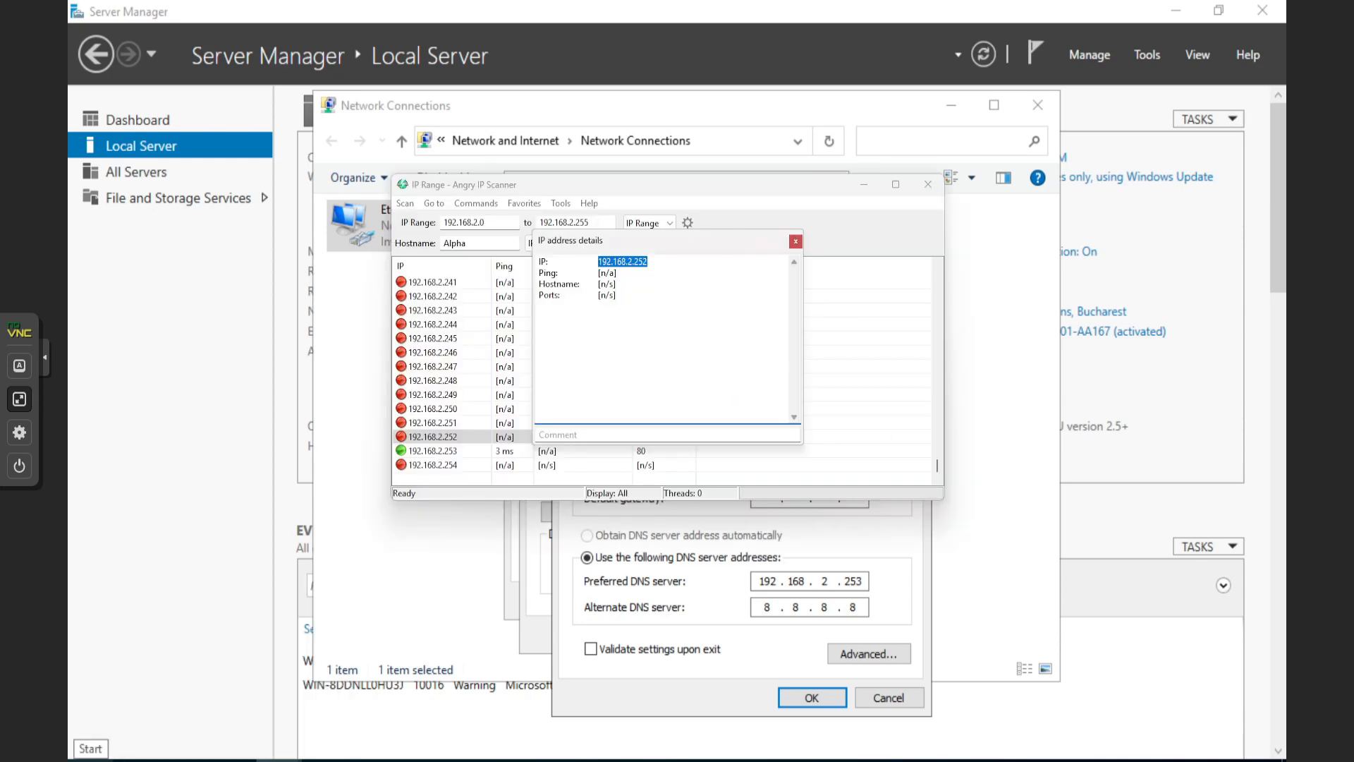
{"action": "left_click", "coordinate": [855, 545]}
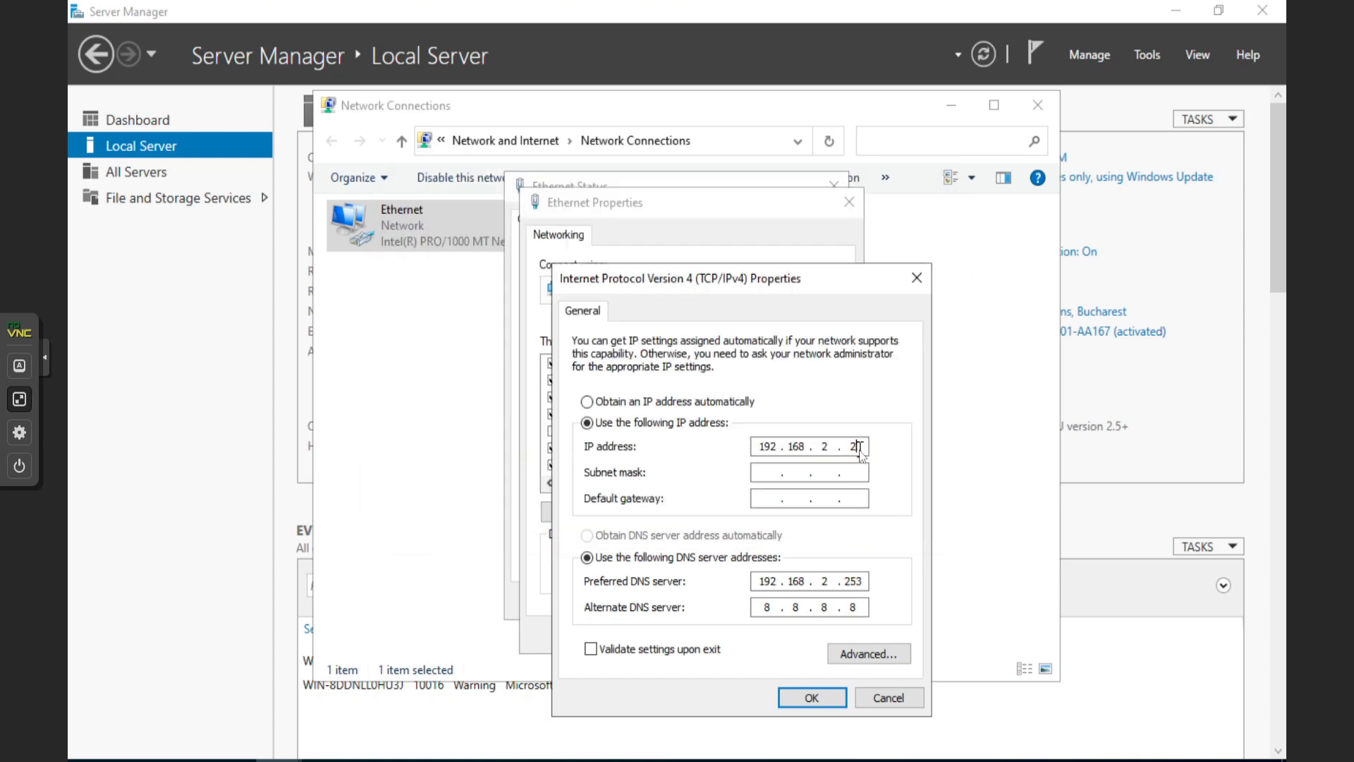
{"action": "type", "text": "52"}
Set subnet mask 255.255.255.0 and gateway 192.168.2.1, then save and close the Ethernet dialogs
{"action": "left_click", "coordinate": [759, 474]}
{"action": "left_click", "coordinate": [764, 498]}
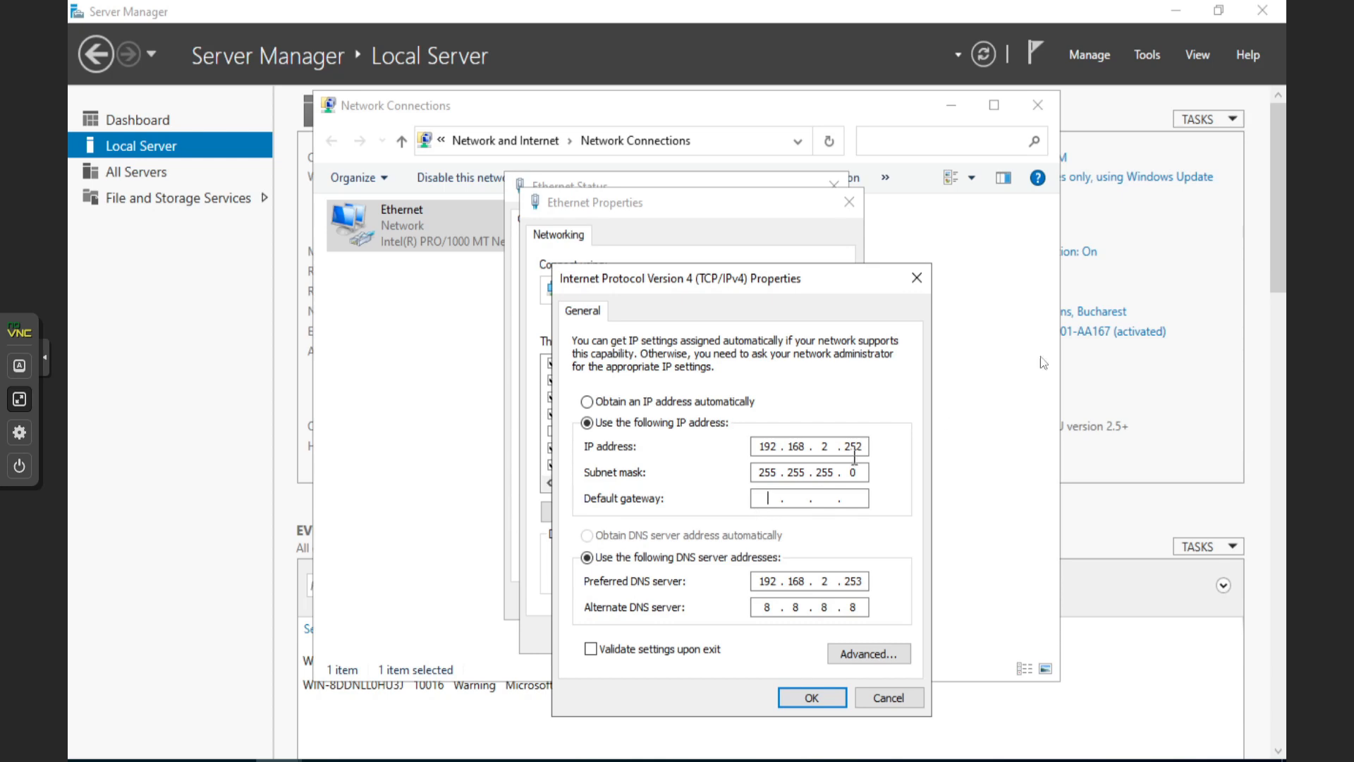
{"action": "type", "text": "192 . 168 . 2 . 1"}
{"action": "left_click", "coordinate": [807, 698]}
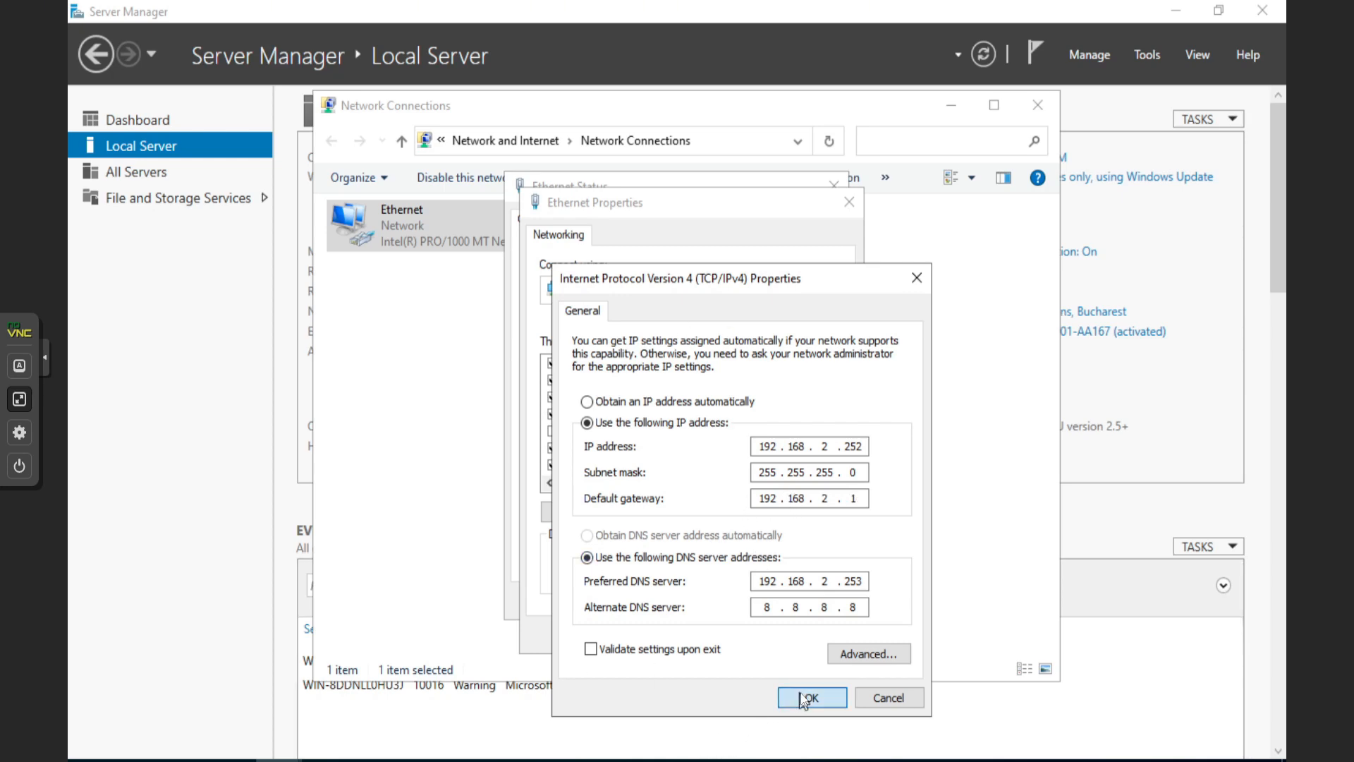
{"action": "left_click", "coordinate": [747, 636]}
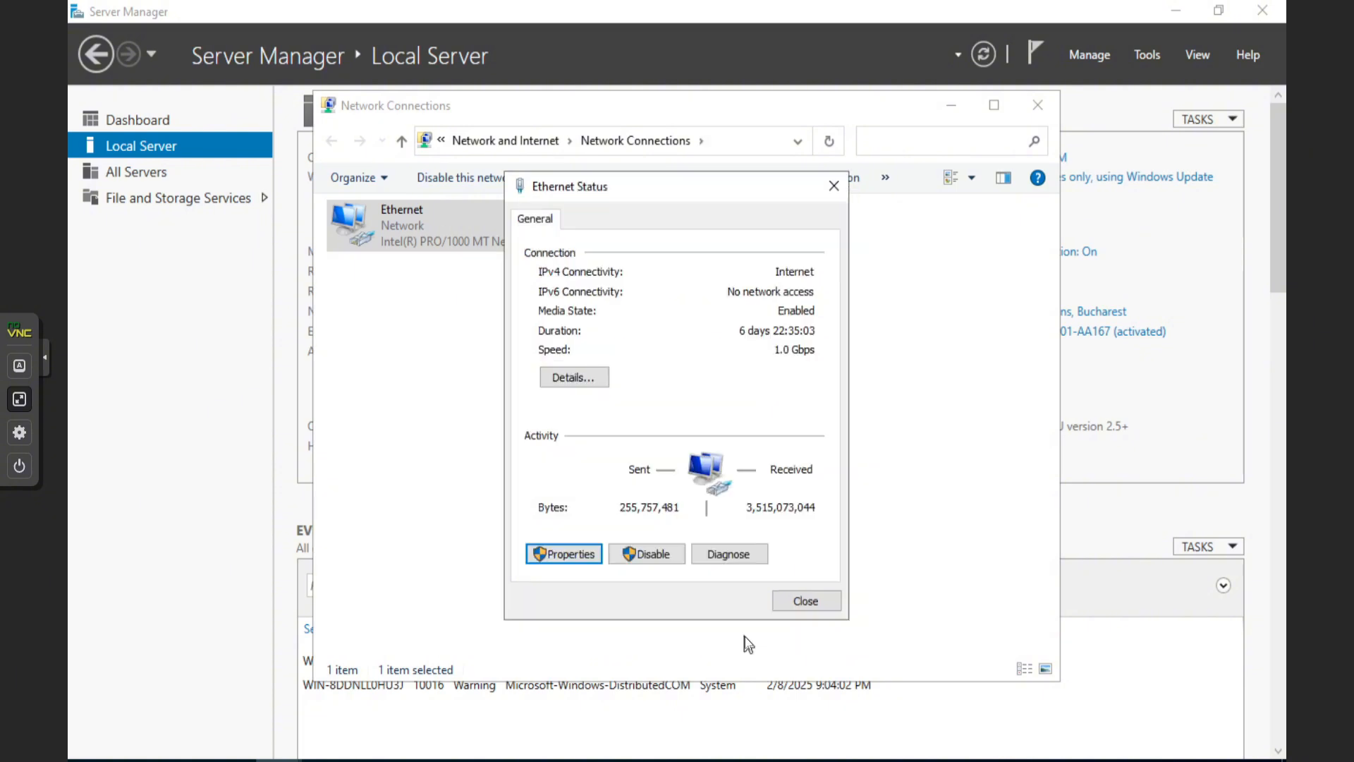
{"action": "left_click", "coordinate": [817, 594]}
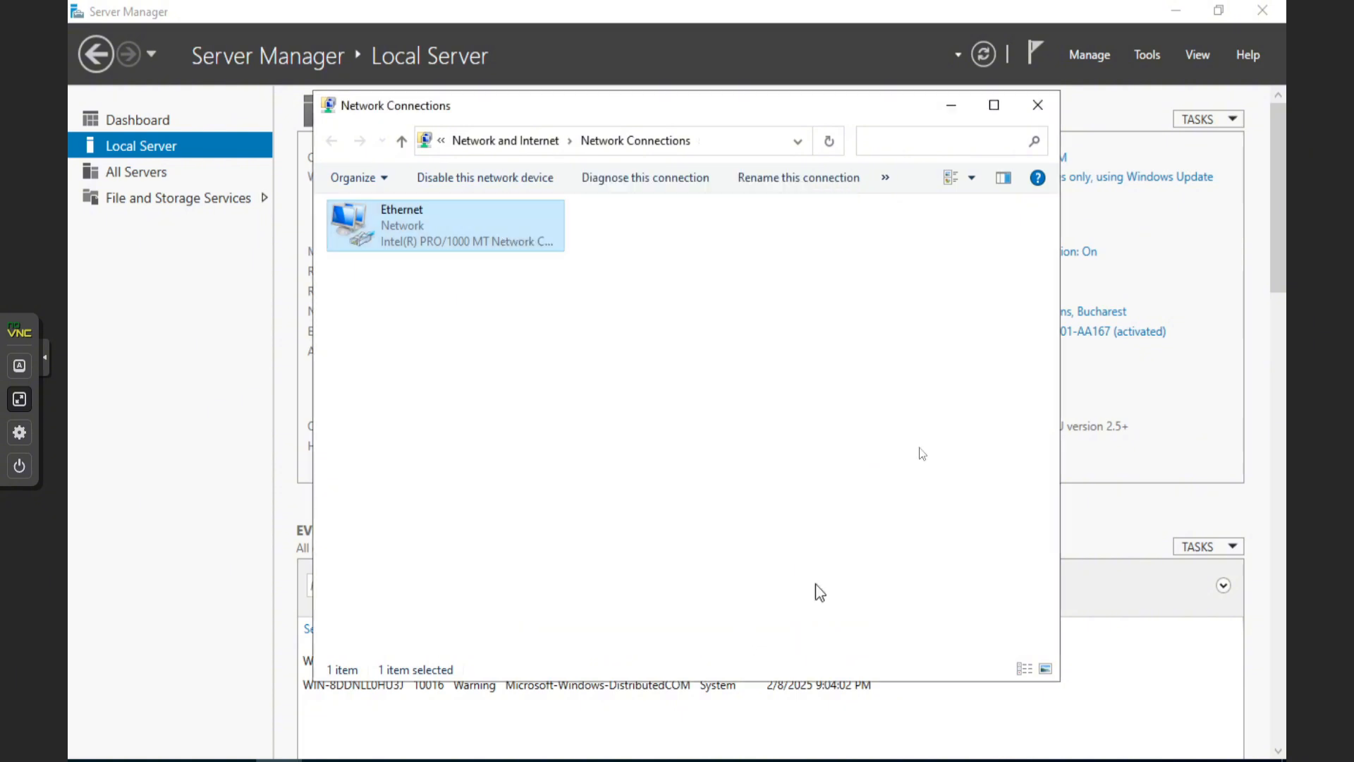
{"action": "left_click", "coordinate": [1036, 106]}
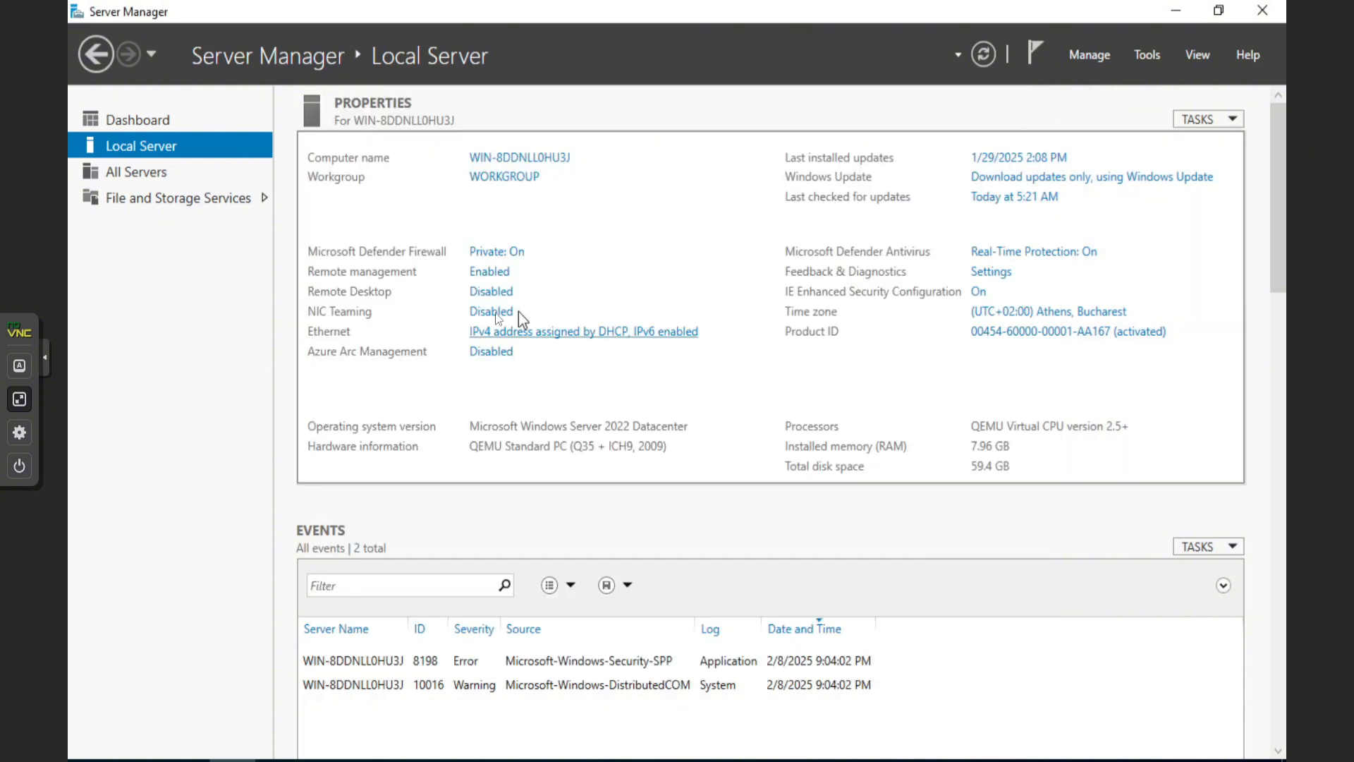
{"action": "left_click", "coordinate": [547, 334]}
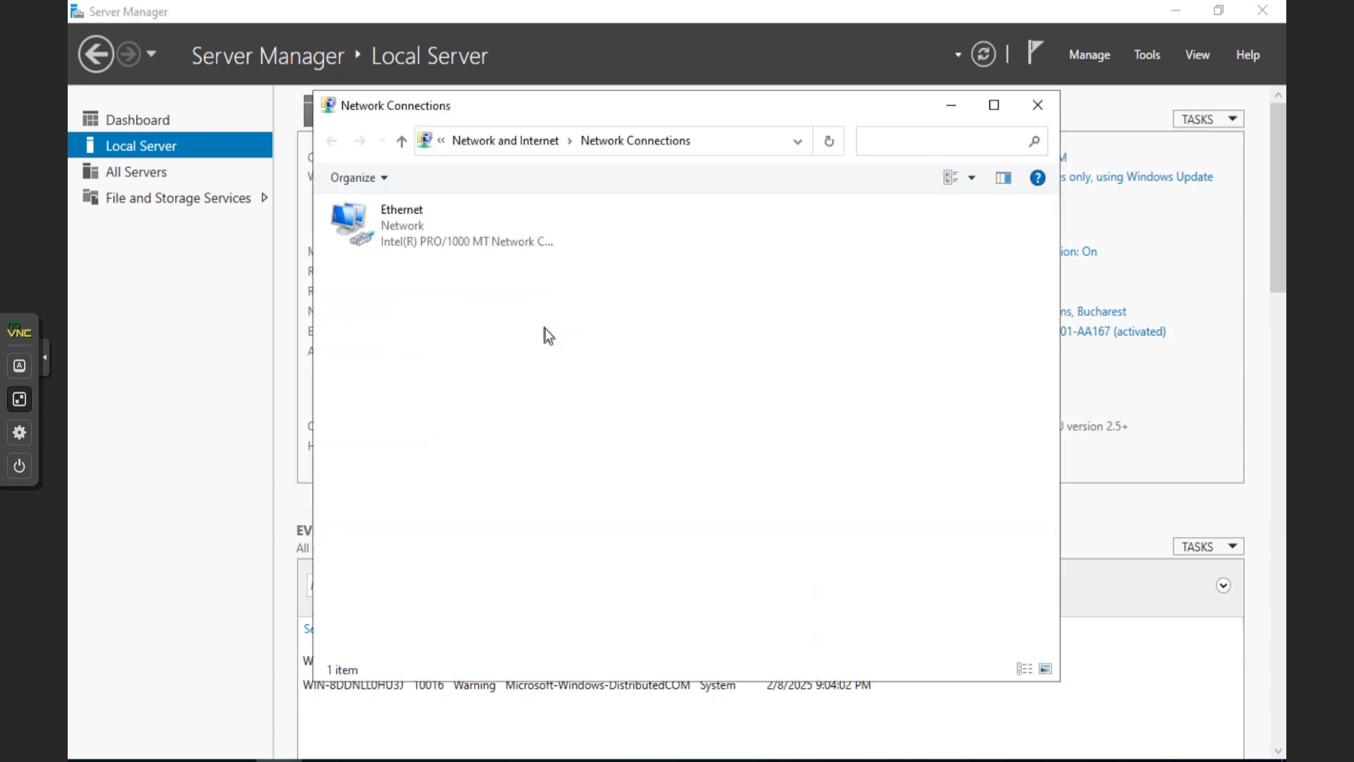
{"action": "double_click", "coordinate": [414, 239]}
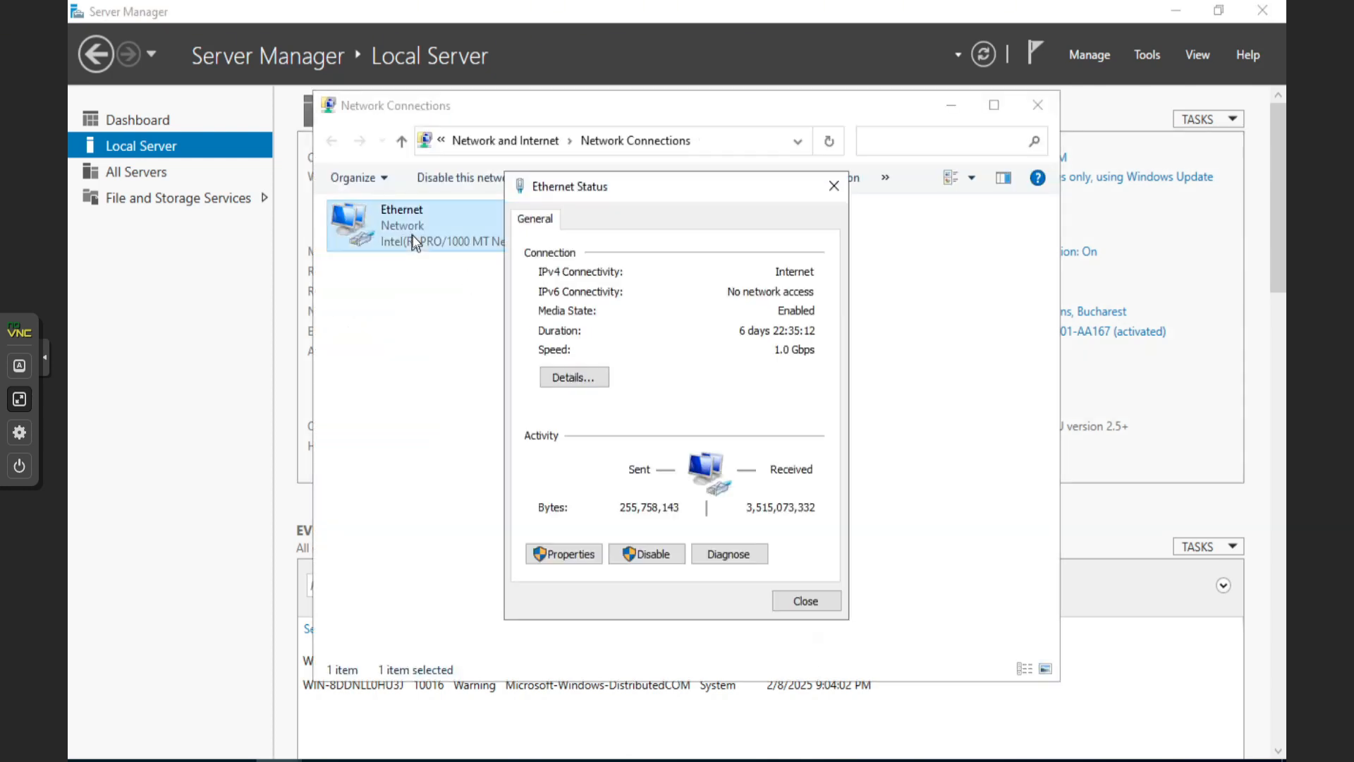
{"action": "left_click", "coordinate": [566, 554]}
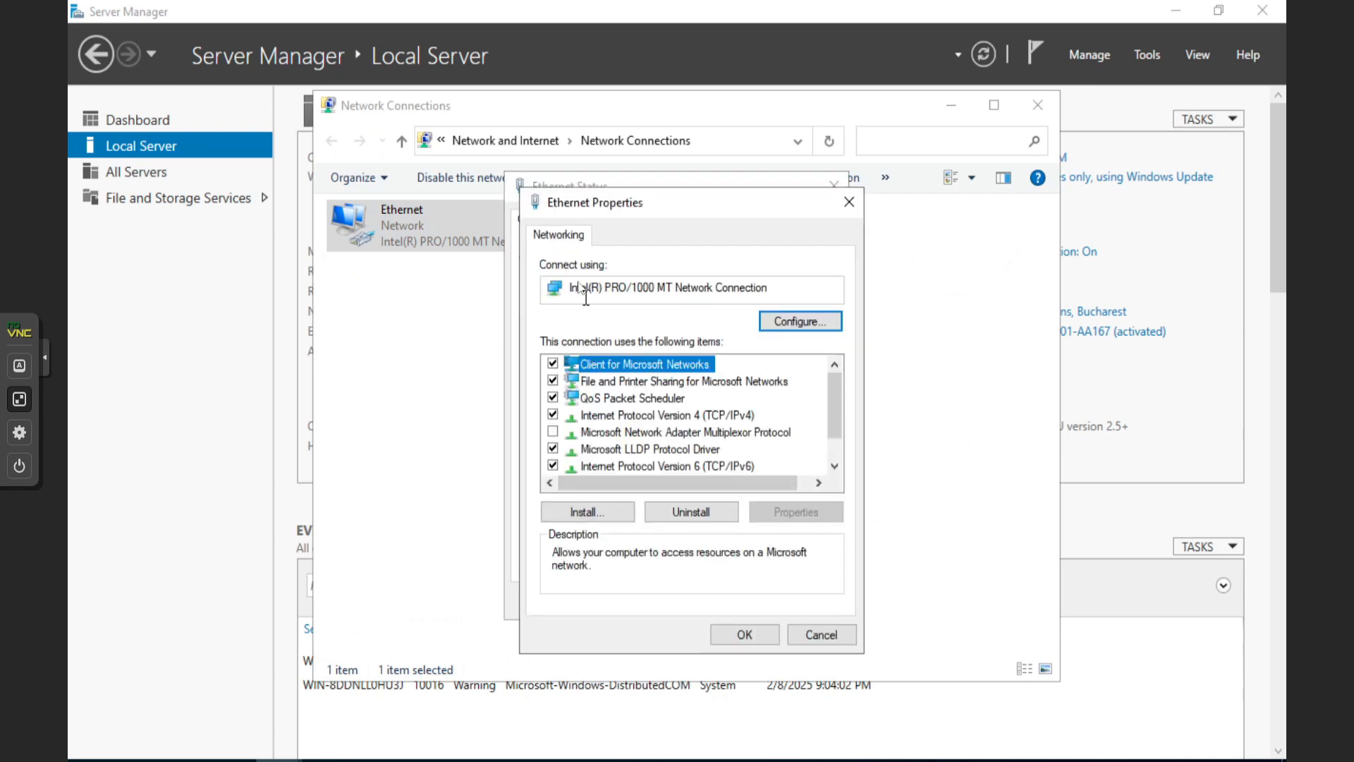
{"action": "double_click", "coordinate": [613, 416]}
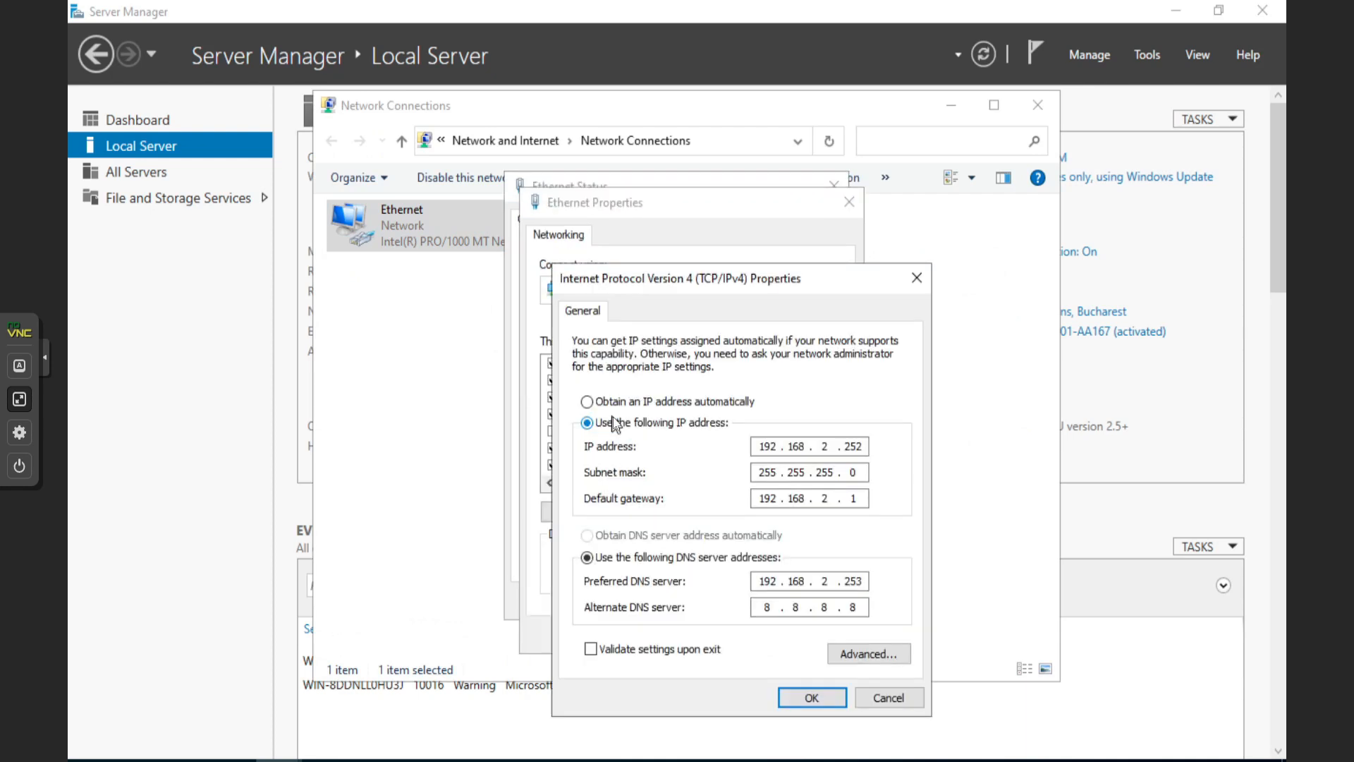
{"action": "left_click", "coordinate": [823, 698]}
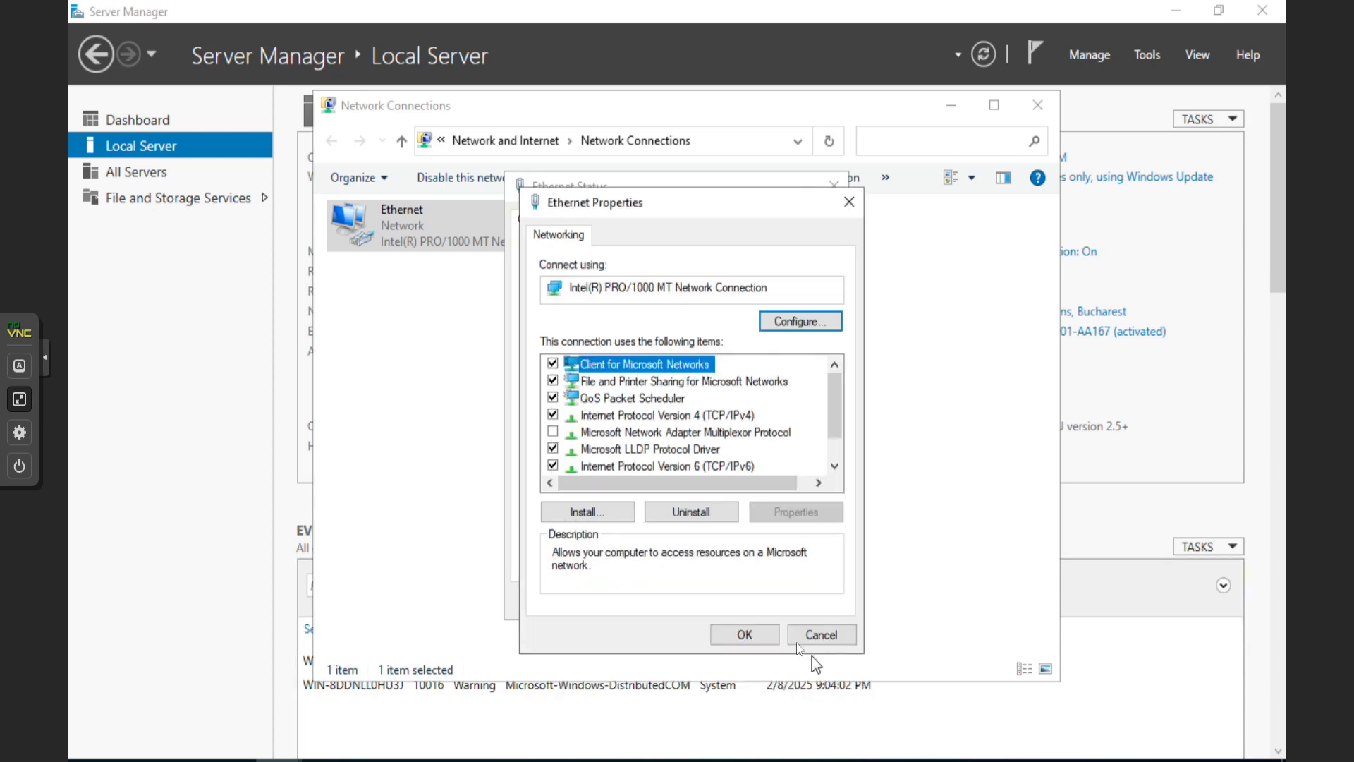
{"action": "left_click", "coordinate": [740, 635]}
{"action": "left_click", "coordinate": [790, 604]}
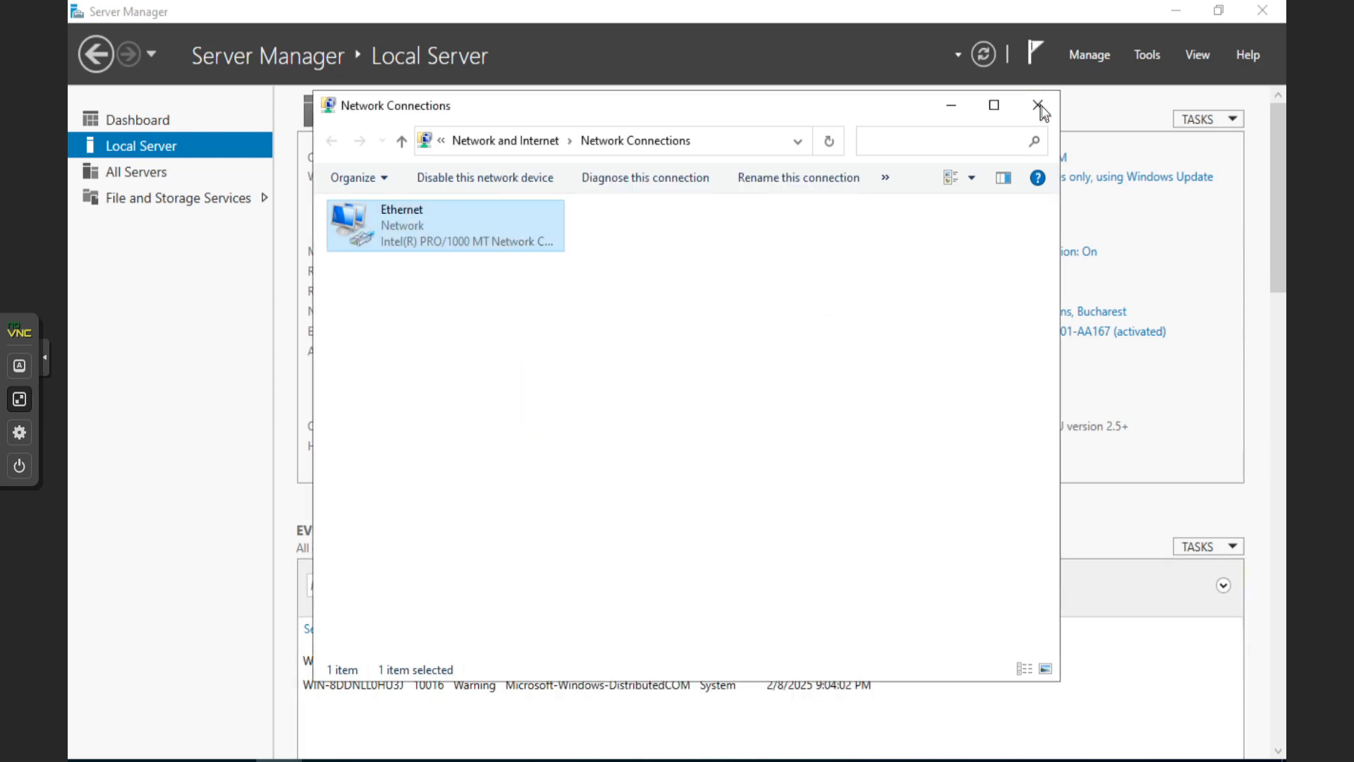
{"action": "left_click", "coordinate": [1040, 106]}
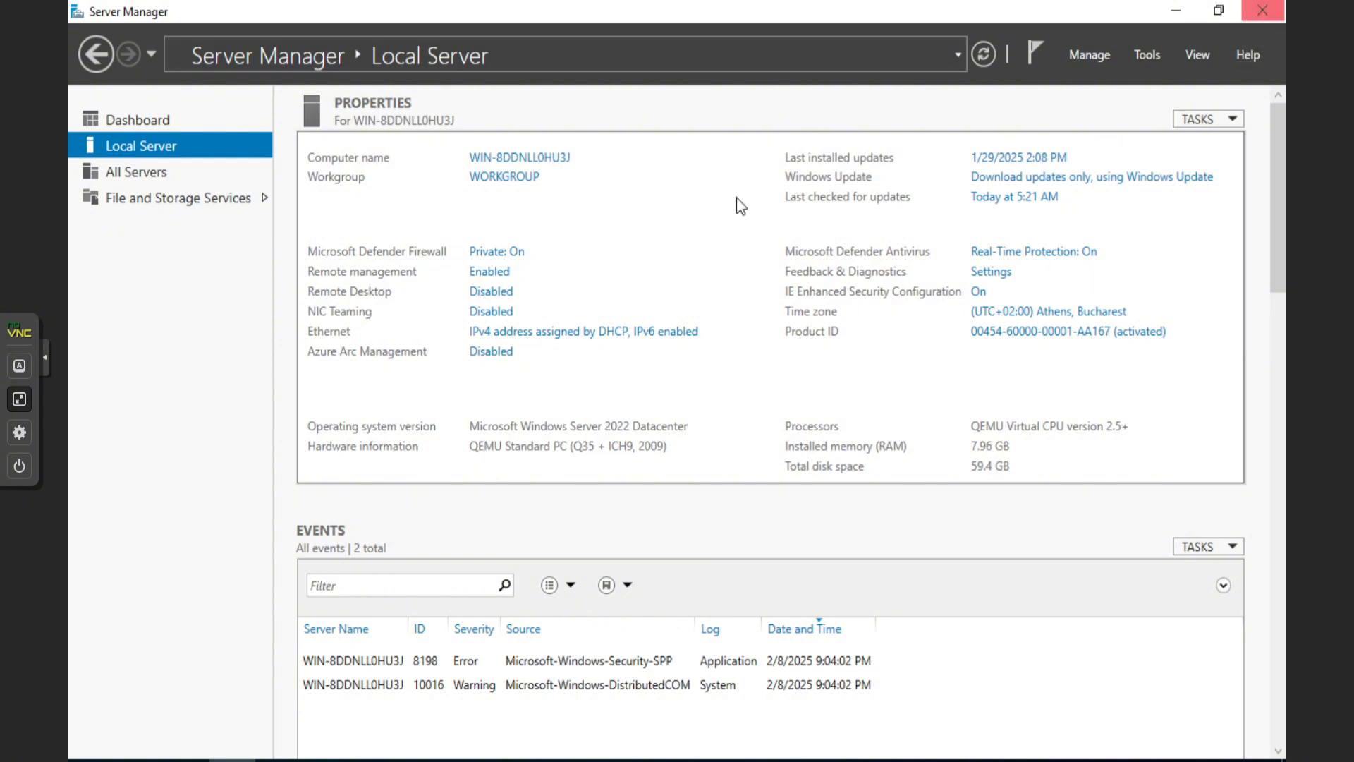
Install the pending Defender intelligence update from Windows Update and restart the server
{"action": "left_click", "coordinate": [90, 755]}
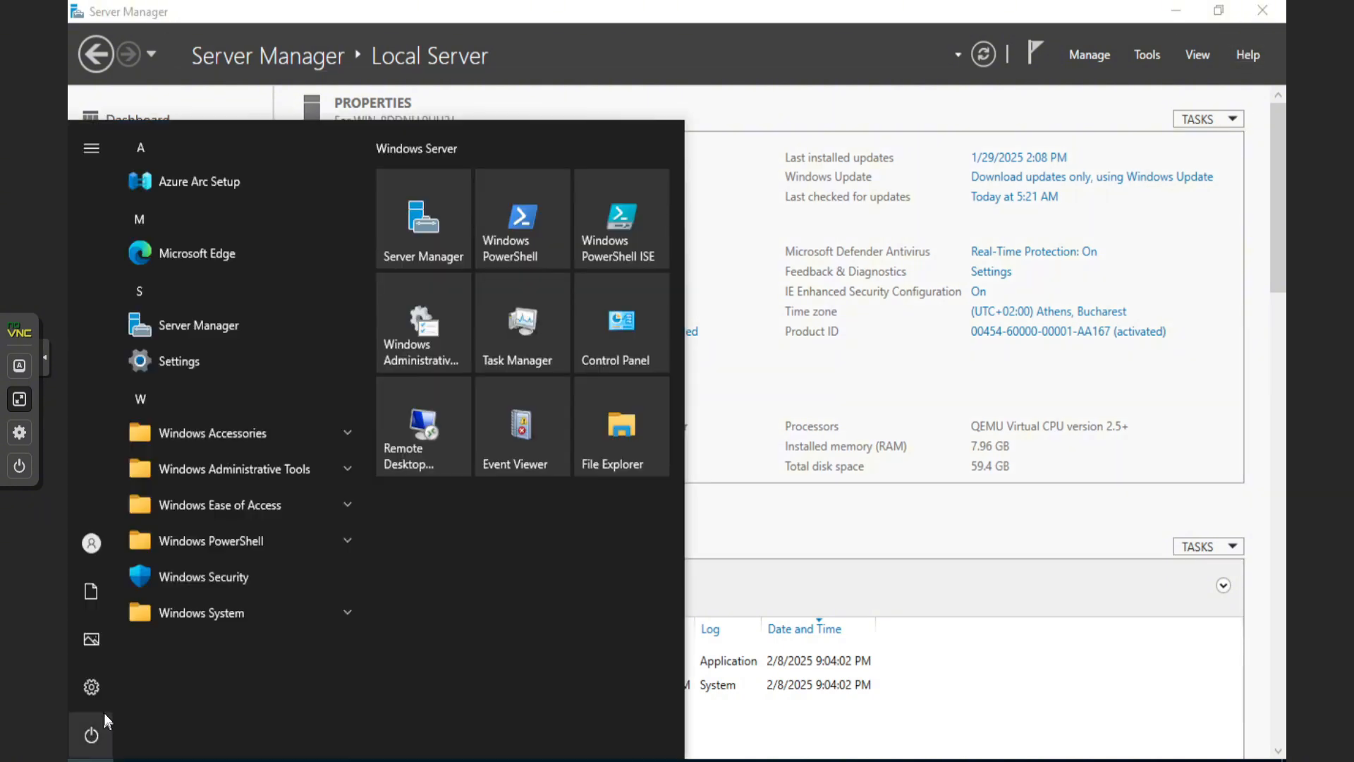
{"action": "mouse_move", "coordinate": [105, 718]}
{"action": "type", "text": "wi"}
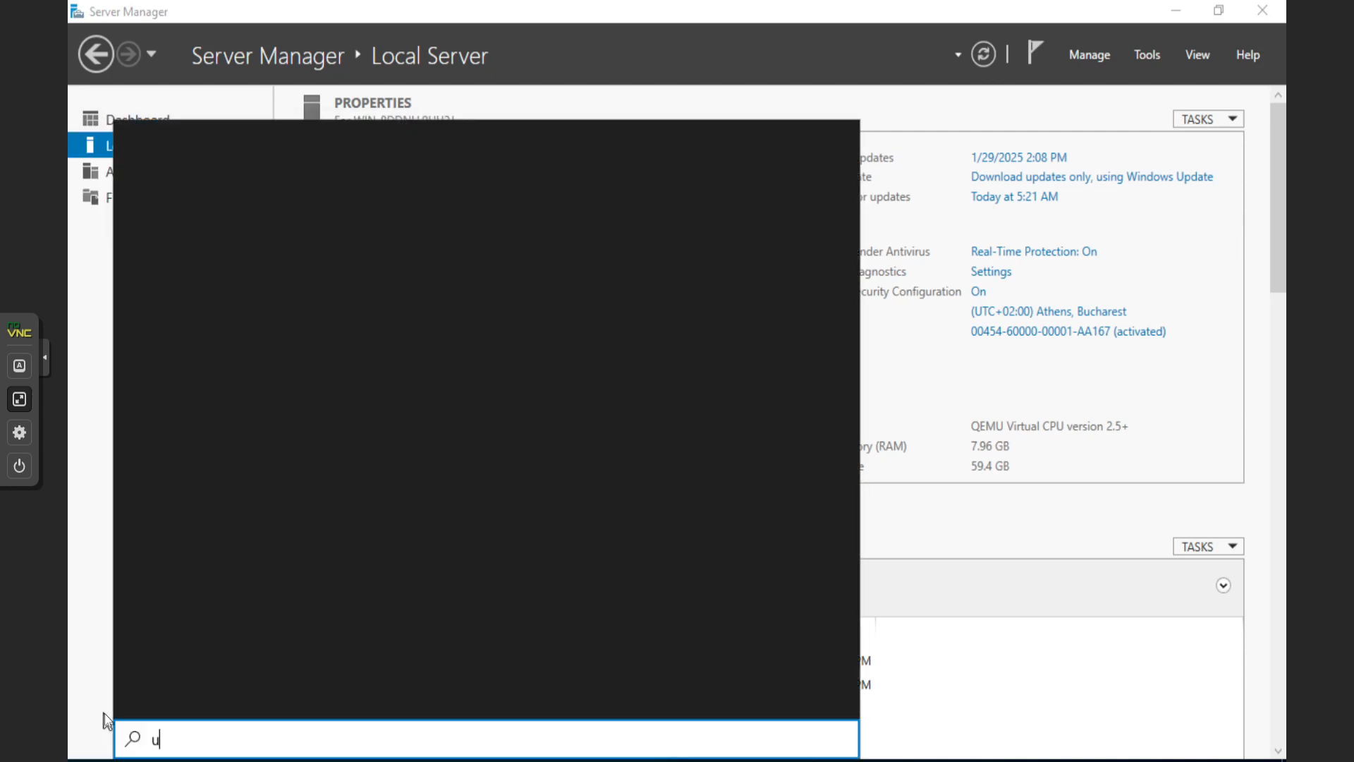
{"action": "type", "text": "ndows"}
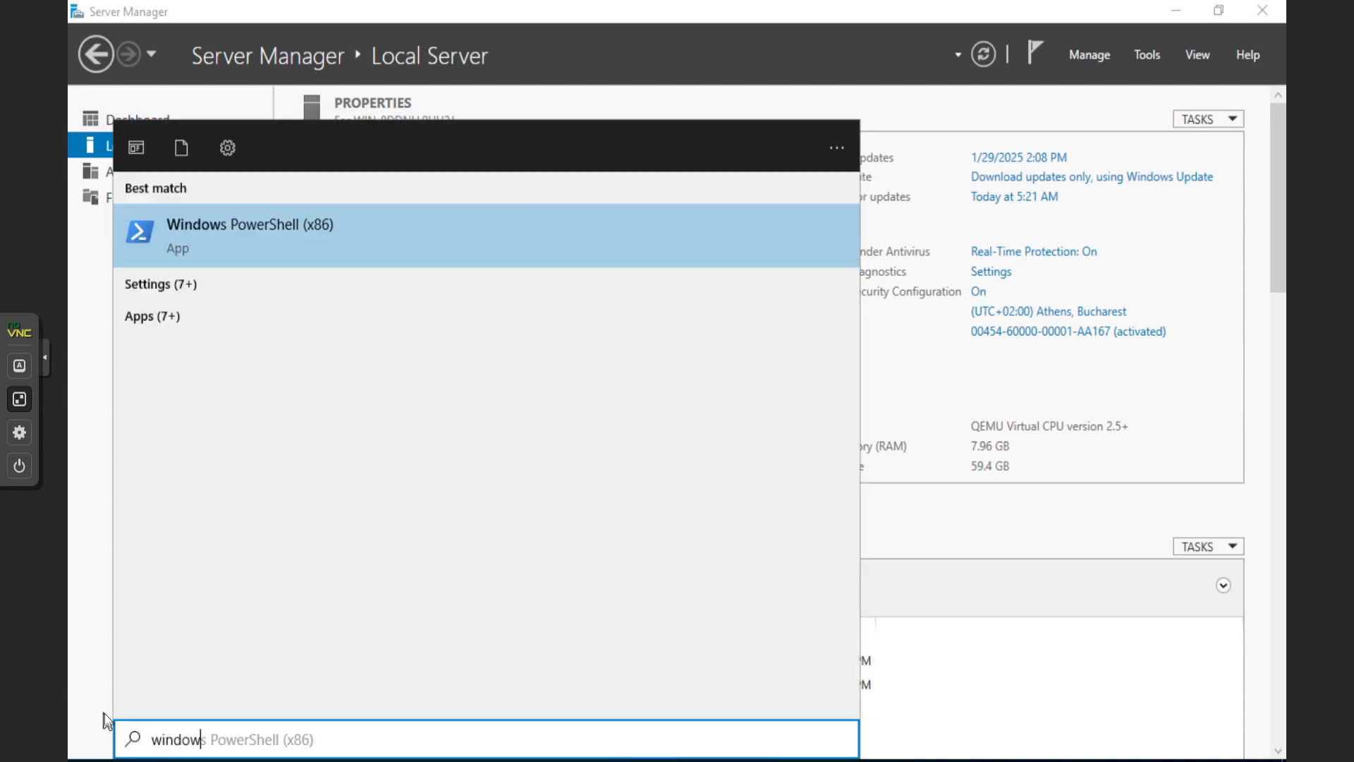
{"action": "type", "text": " u"}
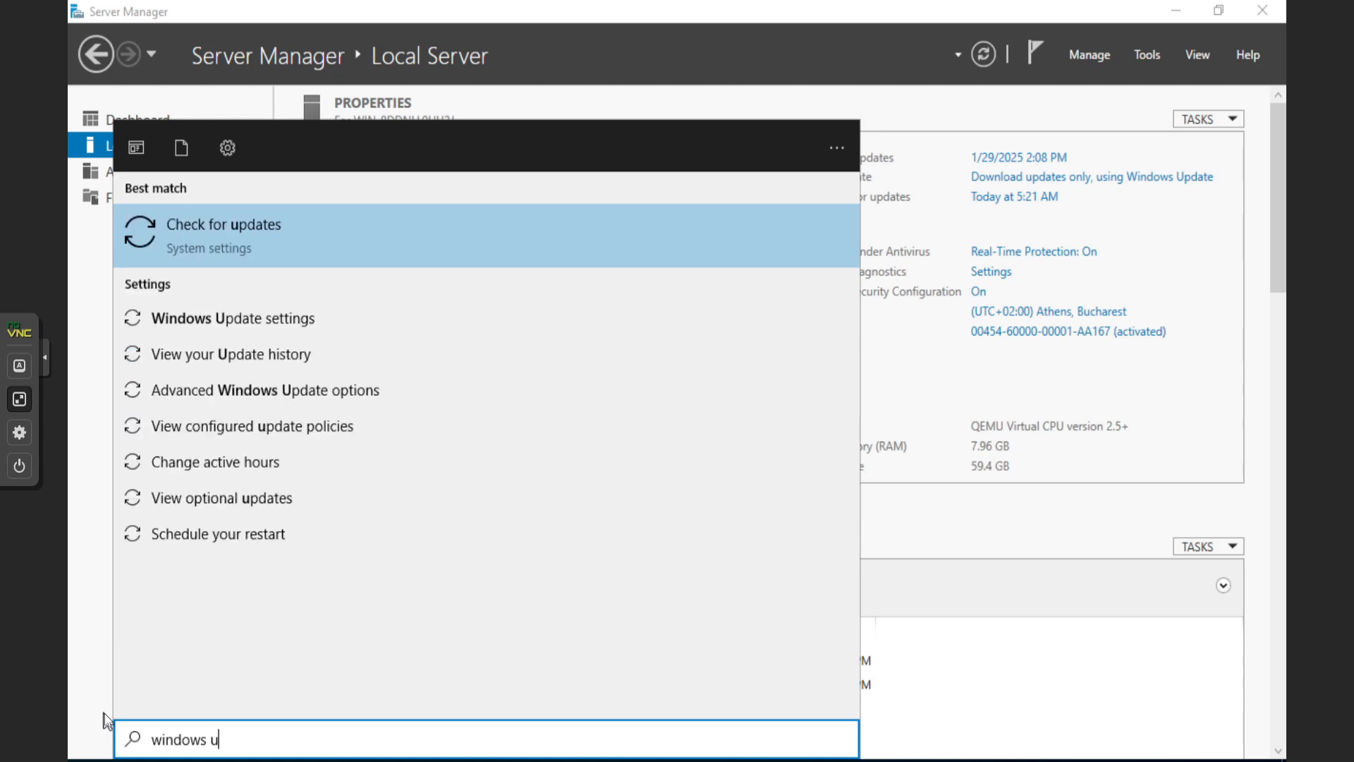
{"action": "type", "text": "pdates"}
{"action": "key", "text": "Return"}
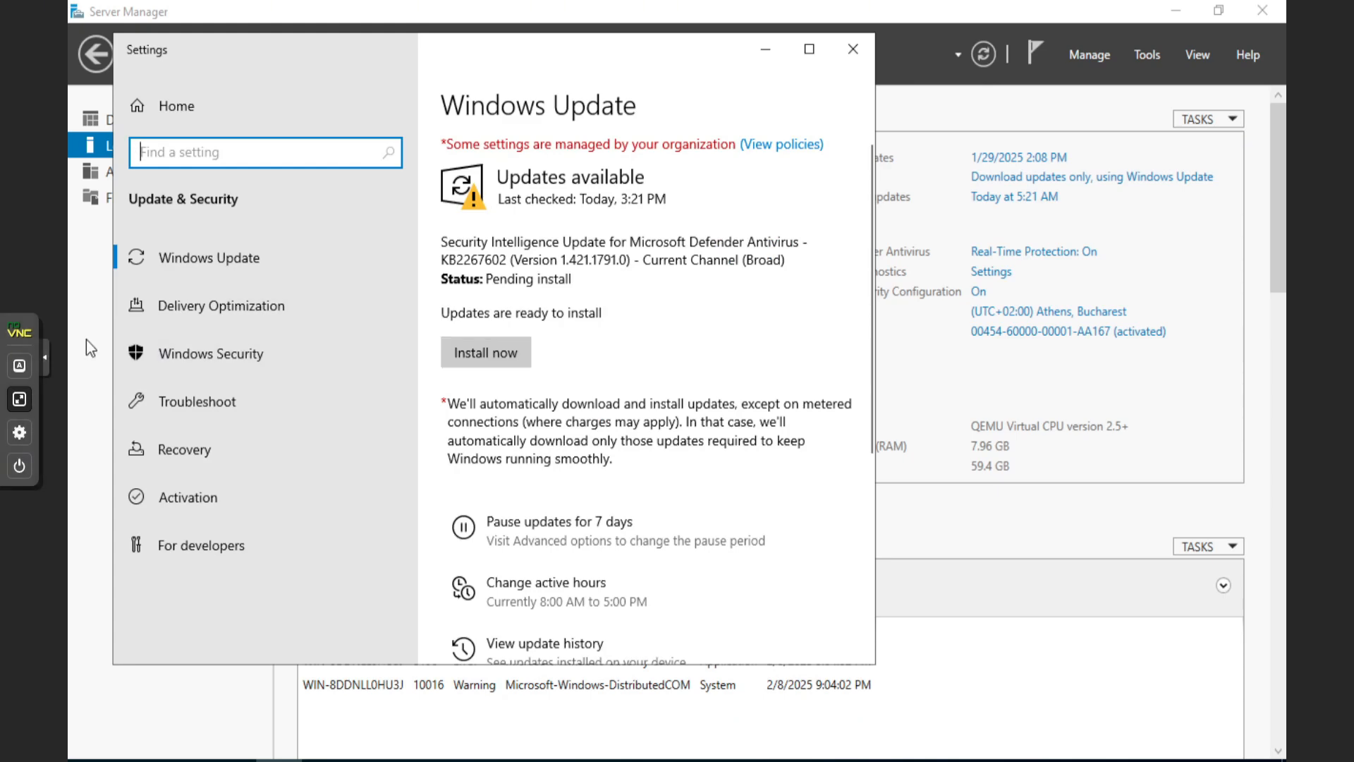
{"action": "left_click", "coordinate": [497, 354]}
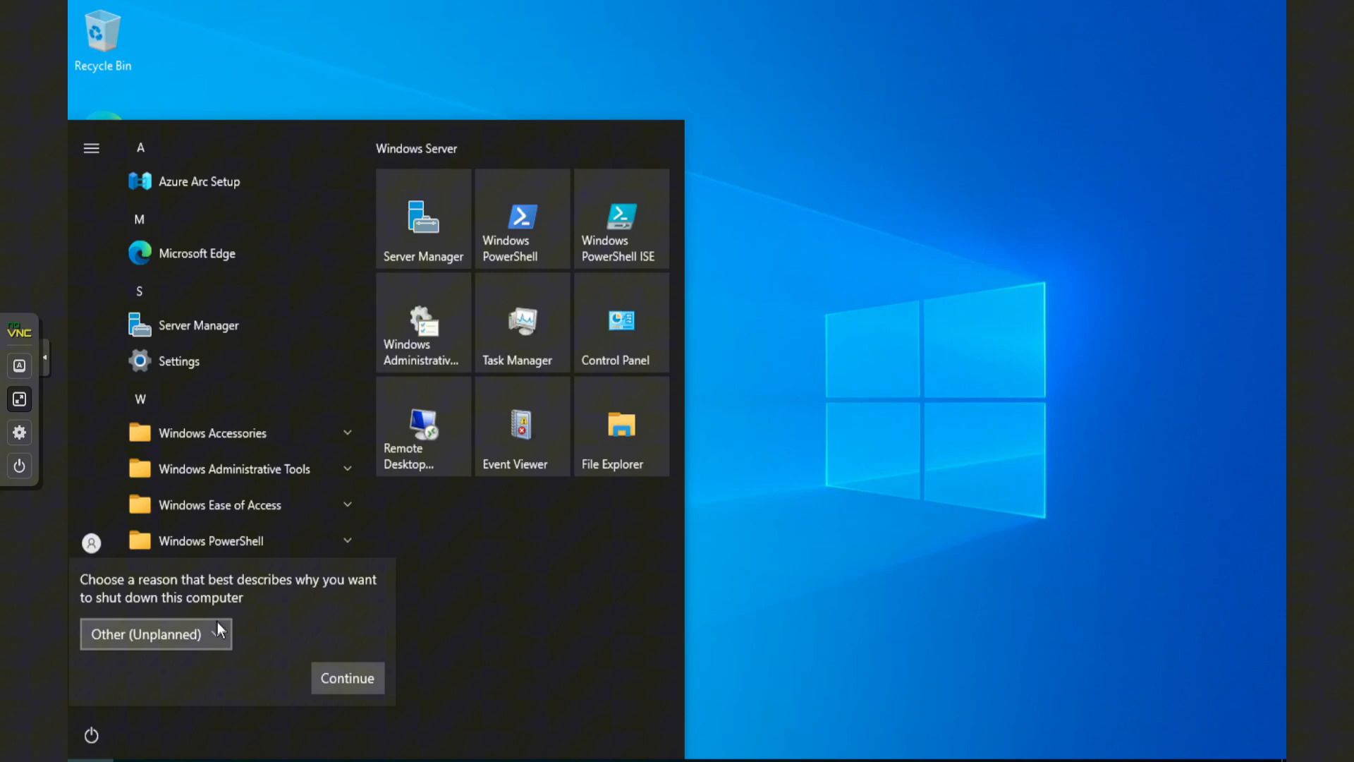
{"action": "left_click", "coordinate": [217, 622]}
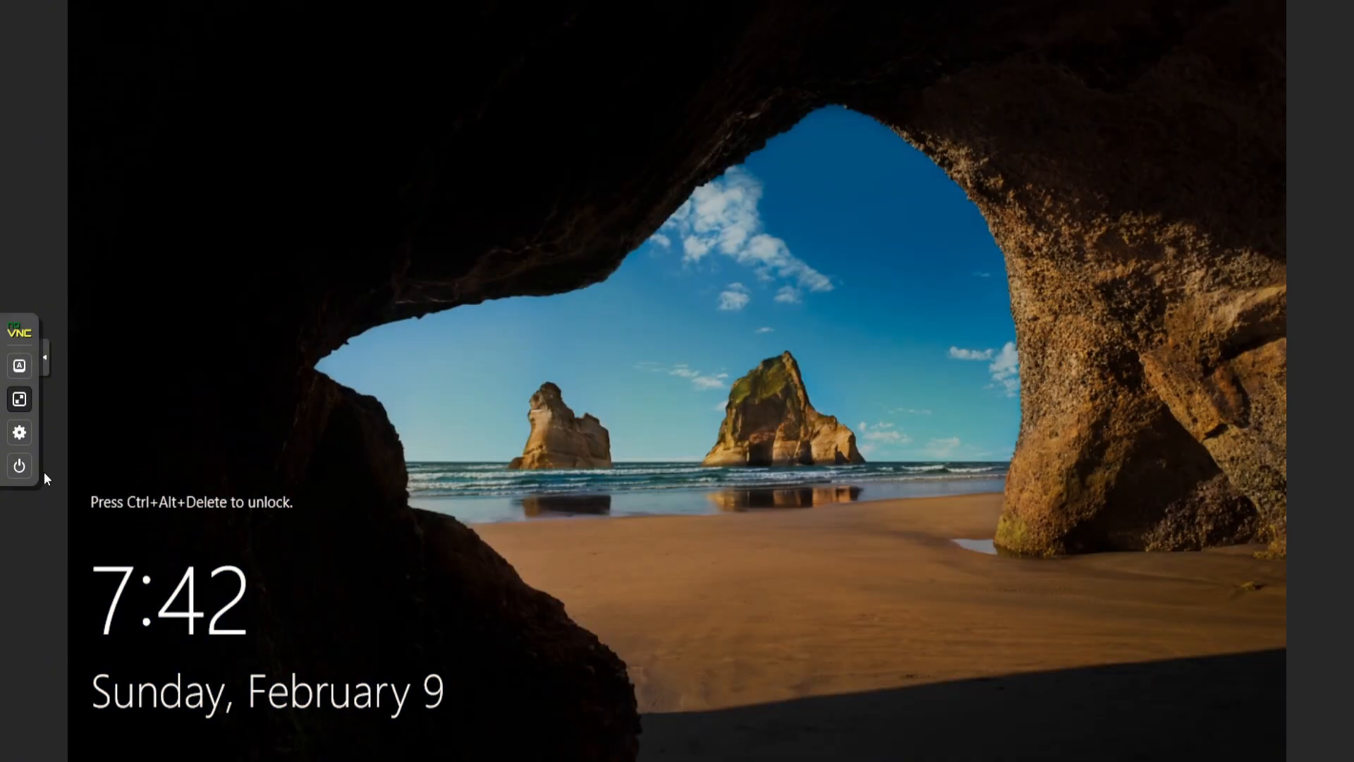
Sign back in as Administrator after the reboot to reach Server Manager
{"action": "left_click", "coordinate": [19, 365]}
{"action": "left_click", "coordinate": [72, 482]}
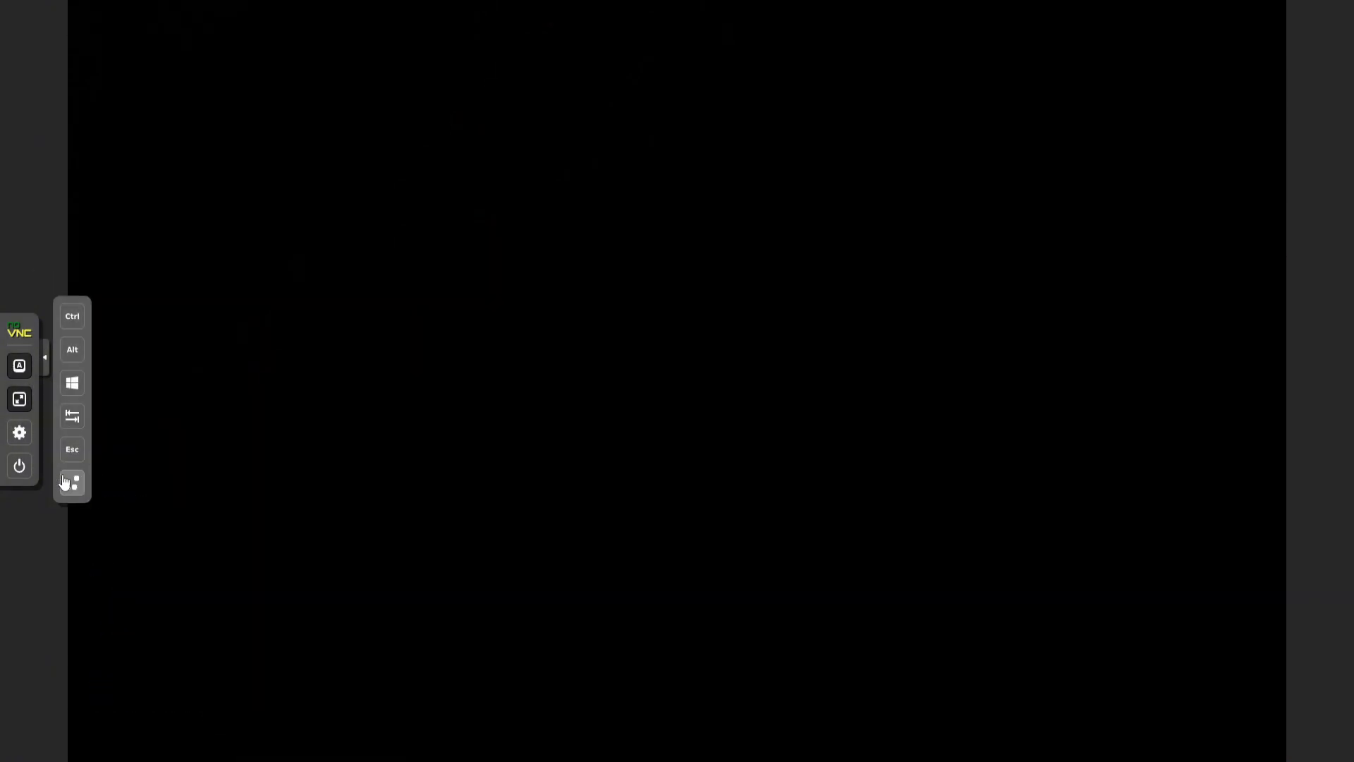
{"action": "left_click", "coordinate": [133, 148]}
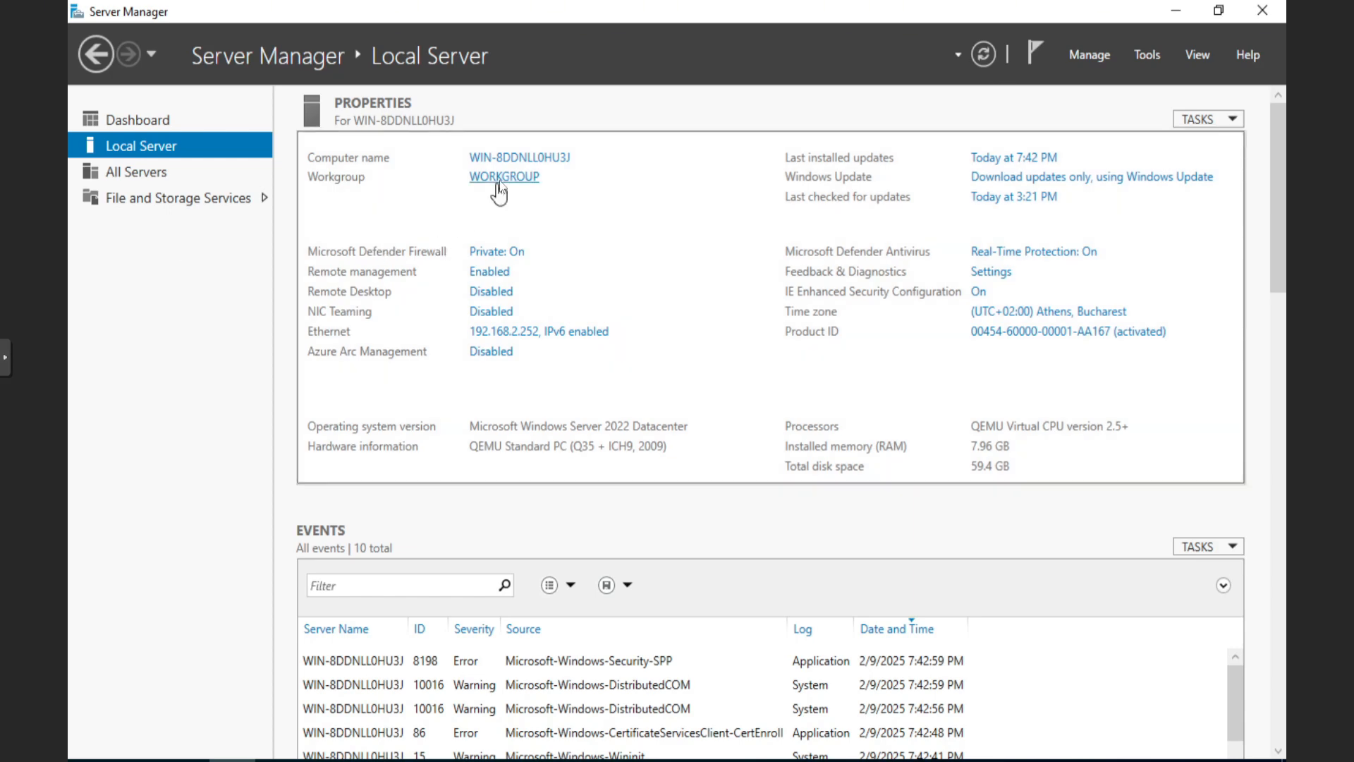
Set the computer description to CrowdControl, apply it, restart the server, and sign back in
{"action": "left_click", "coordinate": [506, 159]}
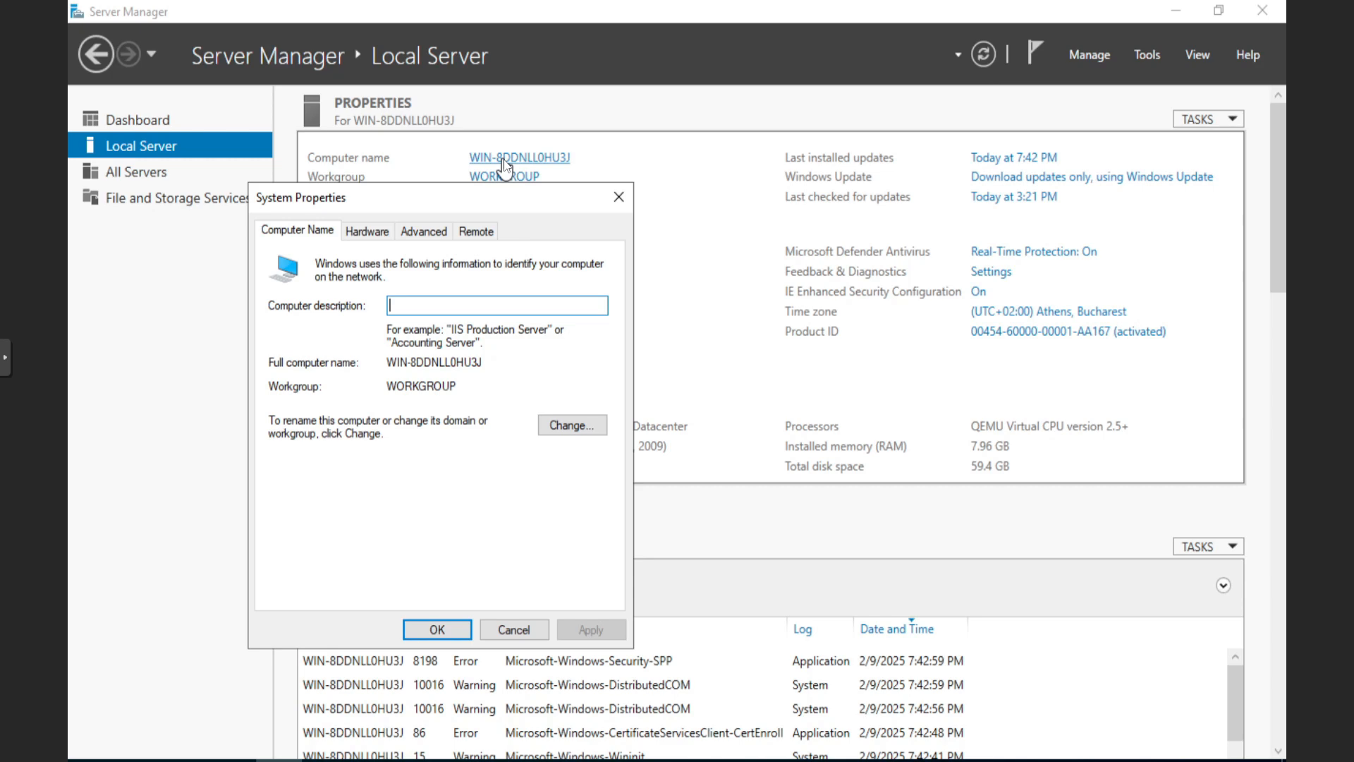
{"action": "type", "text": "Crow"}
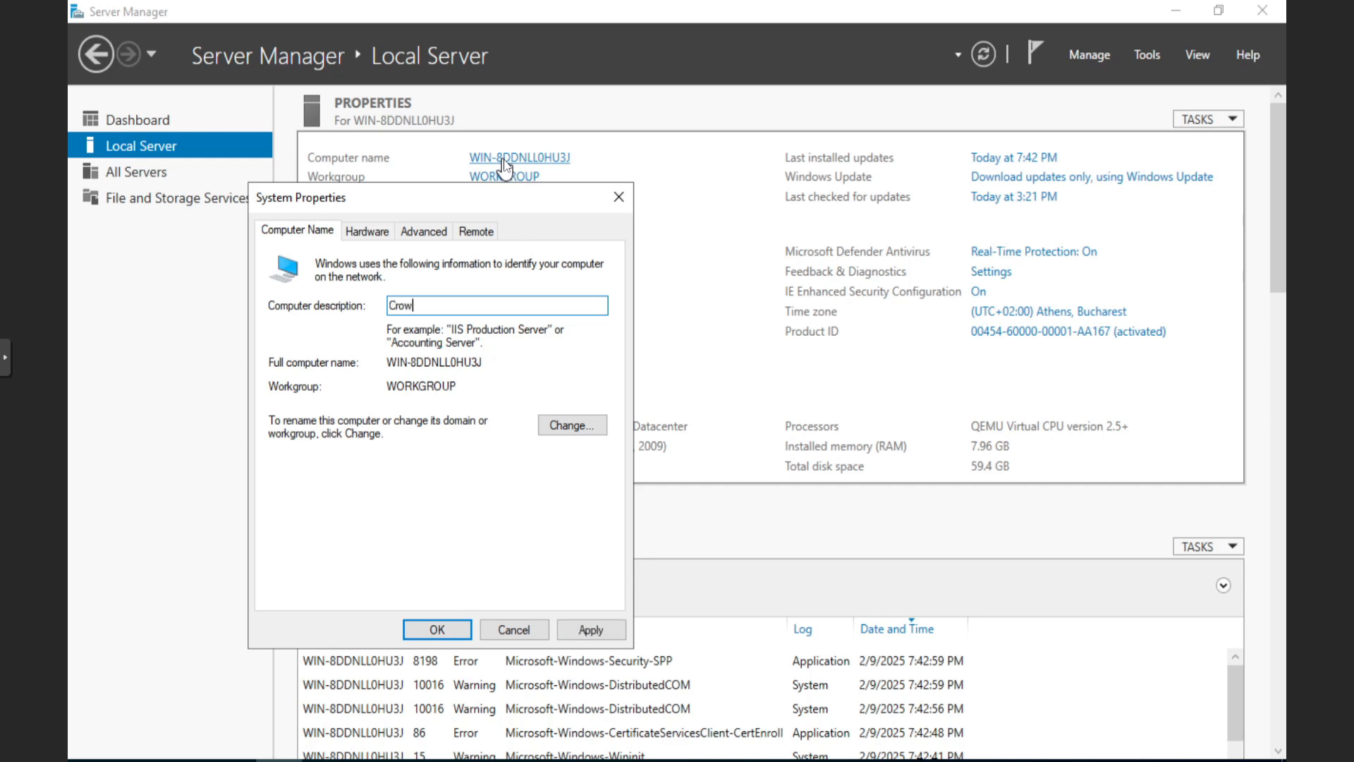
{"action": "type", "text": "dControl"}
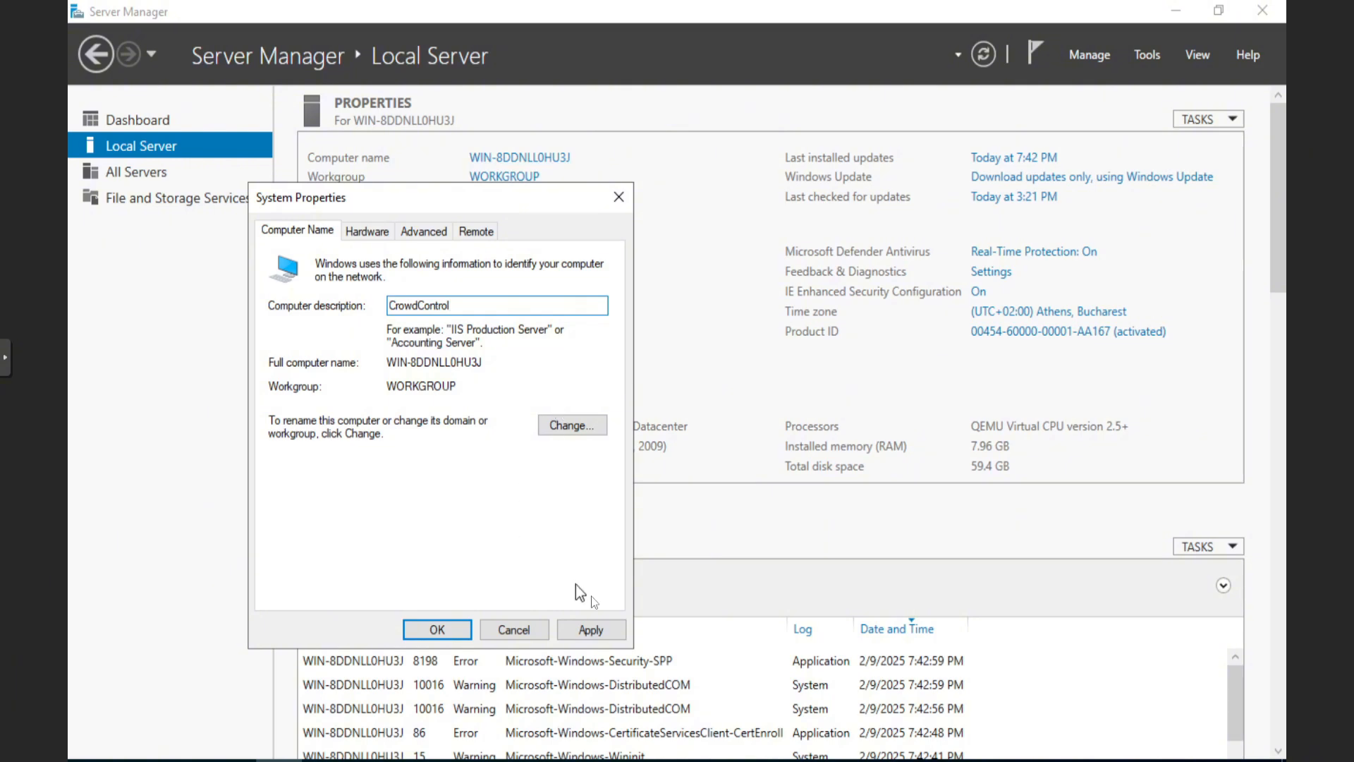
{"action": "left_click", "coordinate": [591, 629]}
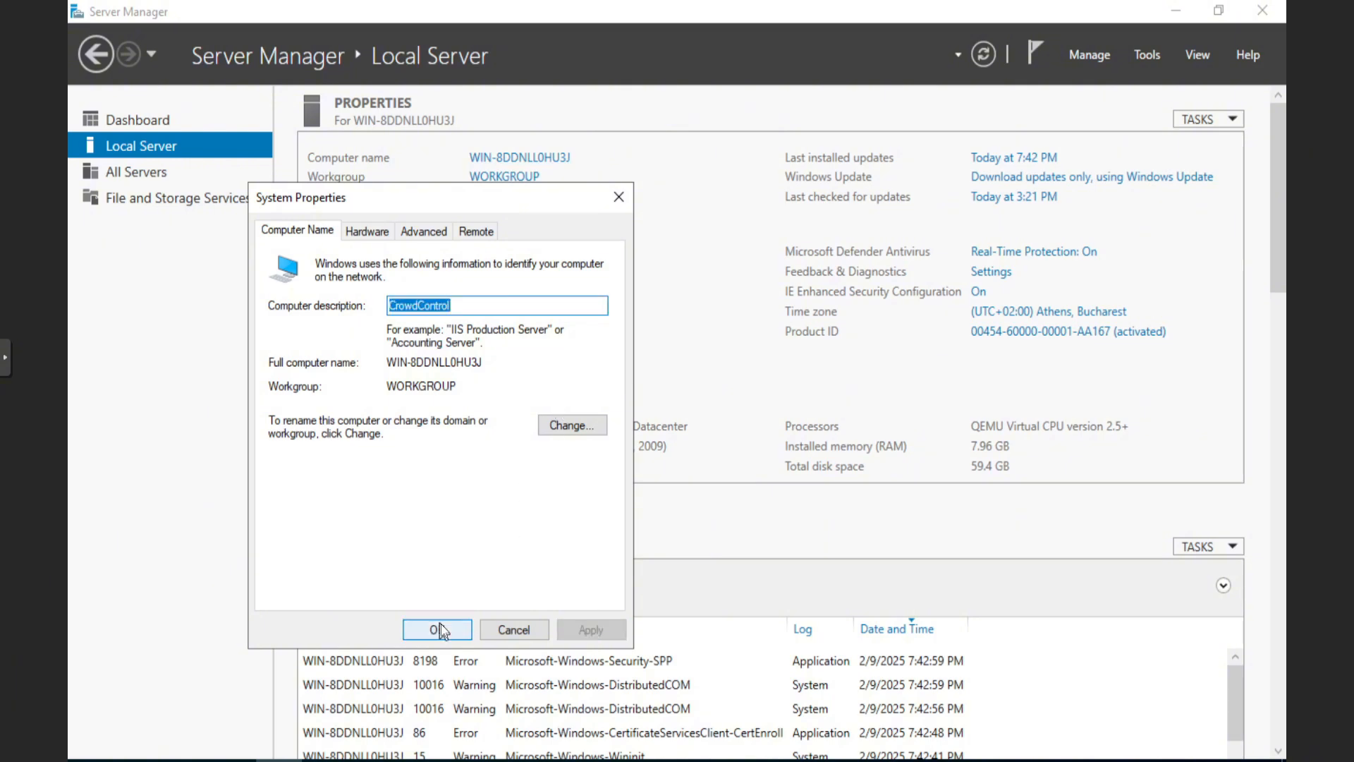
{"action": "left_click", "coordinate": [441, 624]}
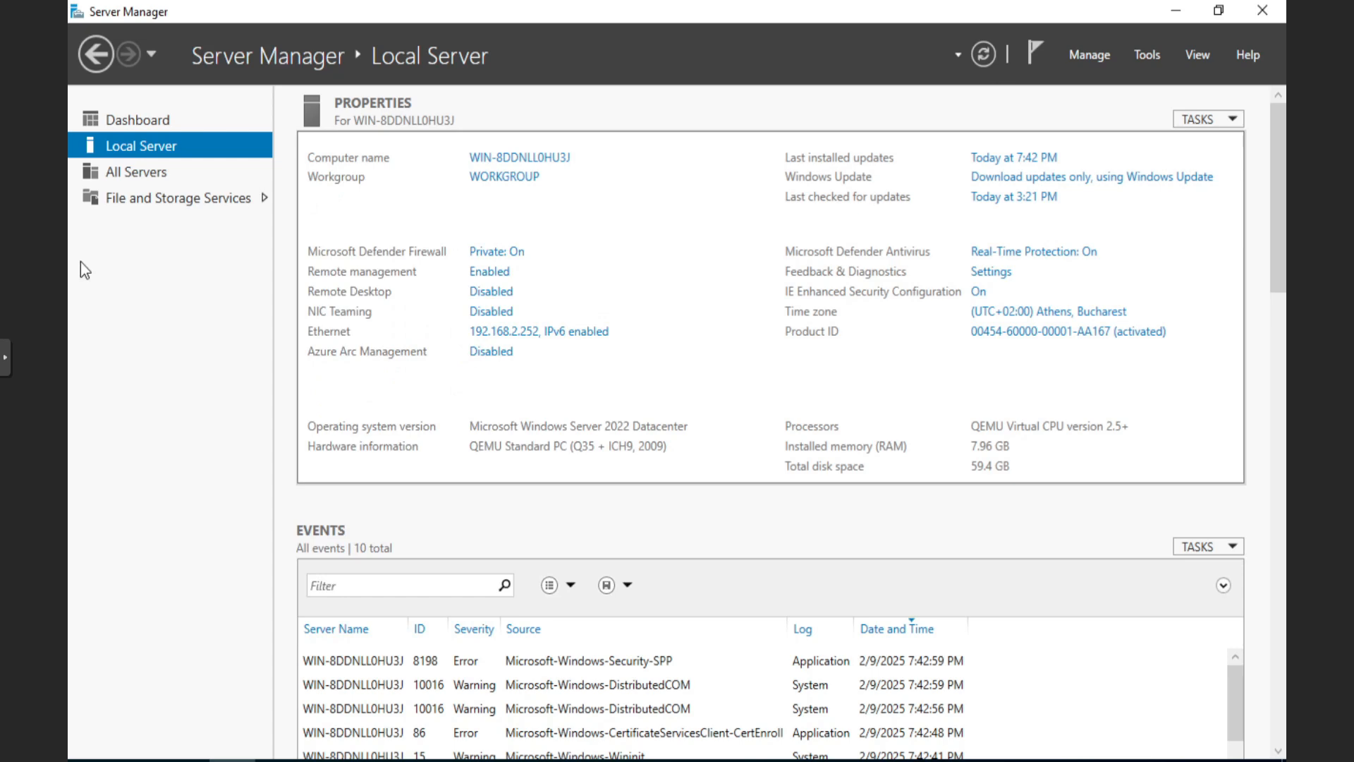
{"action": "left_click", "coordinate": [335, 526]}
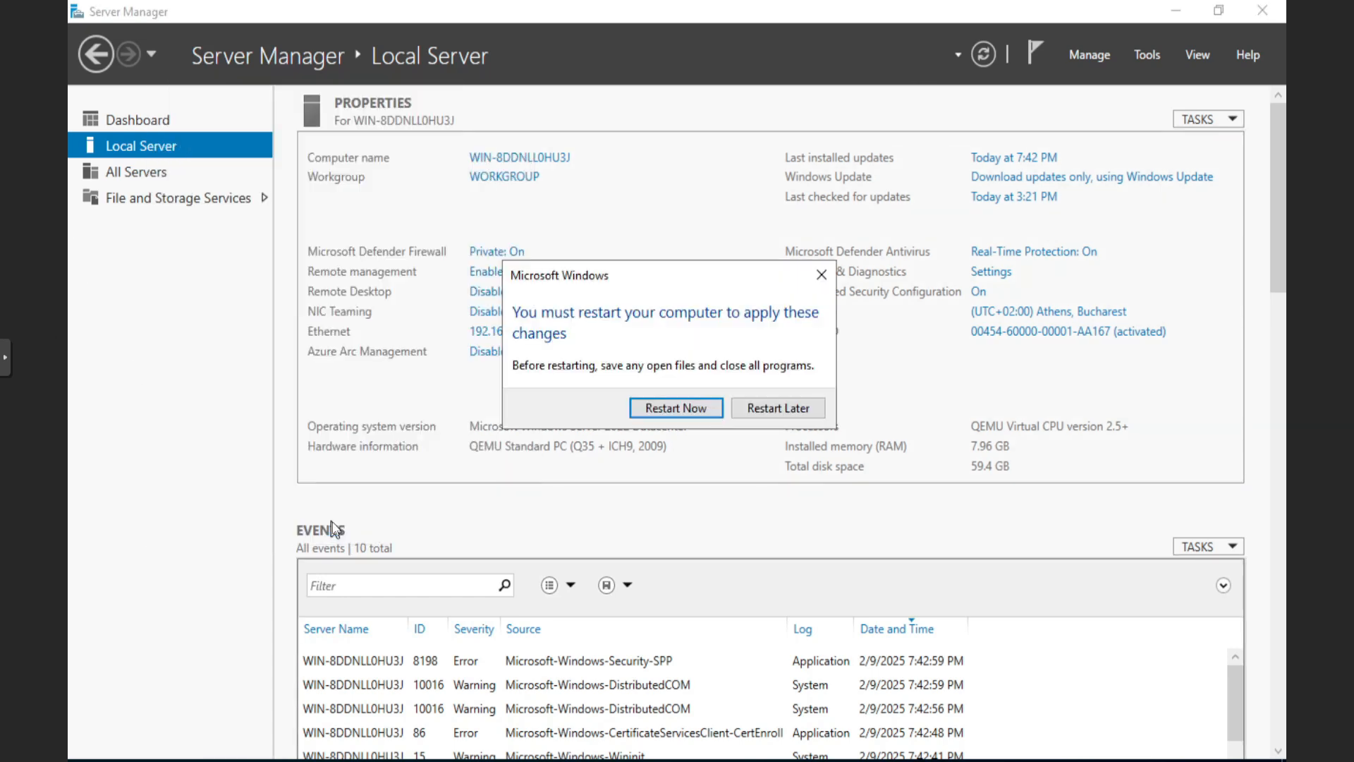
{"action": "left_click", "coordinate": [680, 408]}
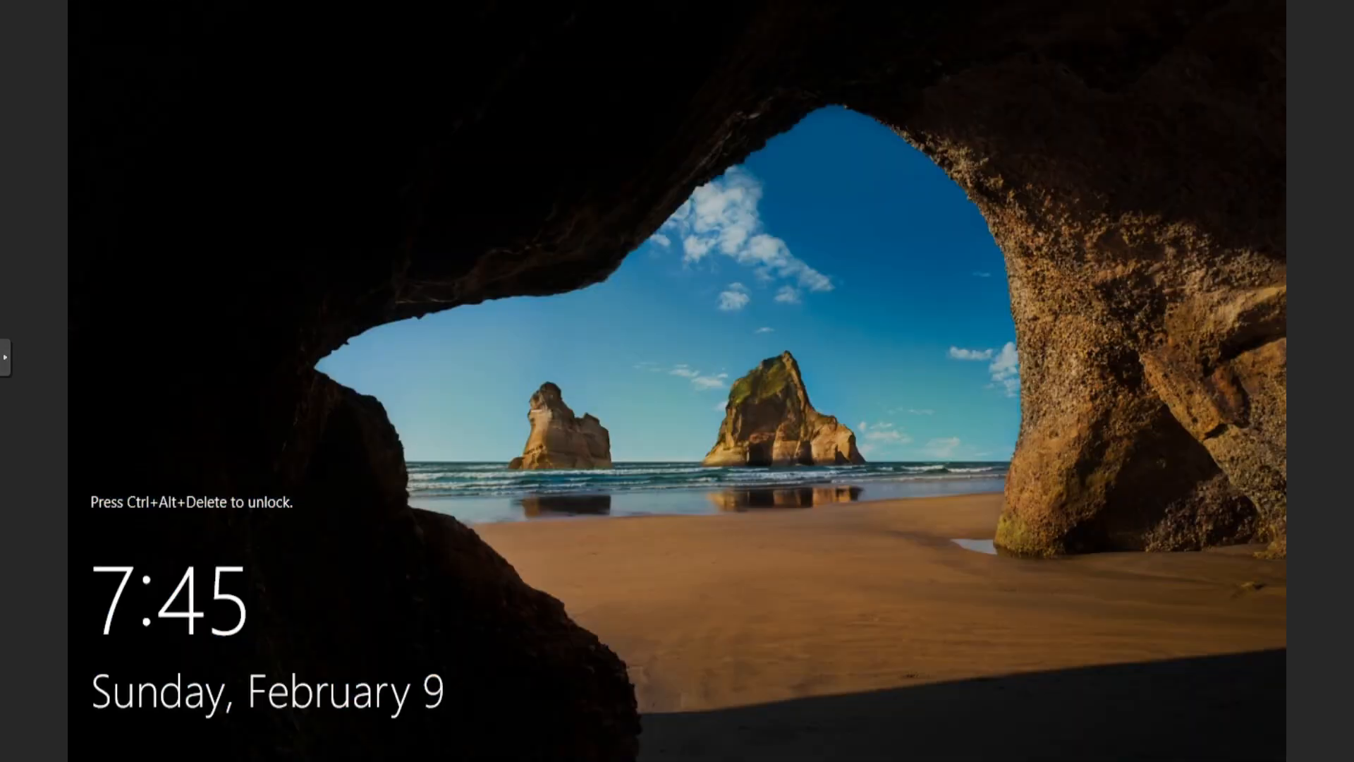
{"action": "left_click", "coordinate": [4, 357]}
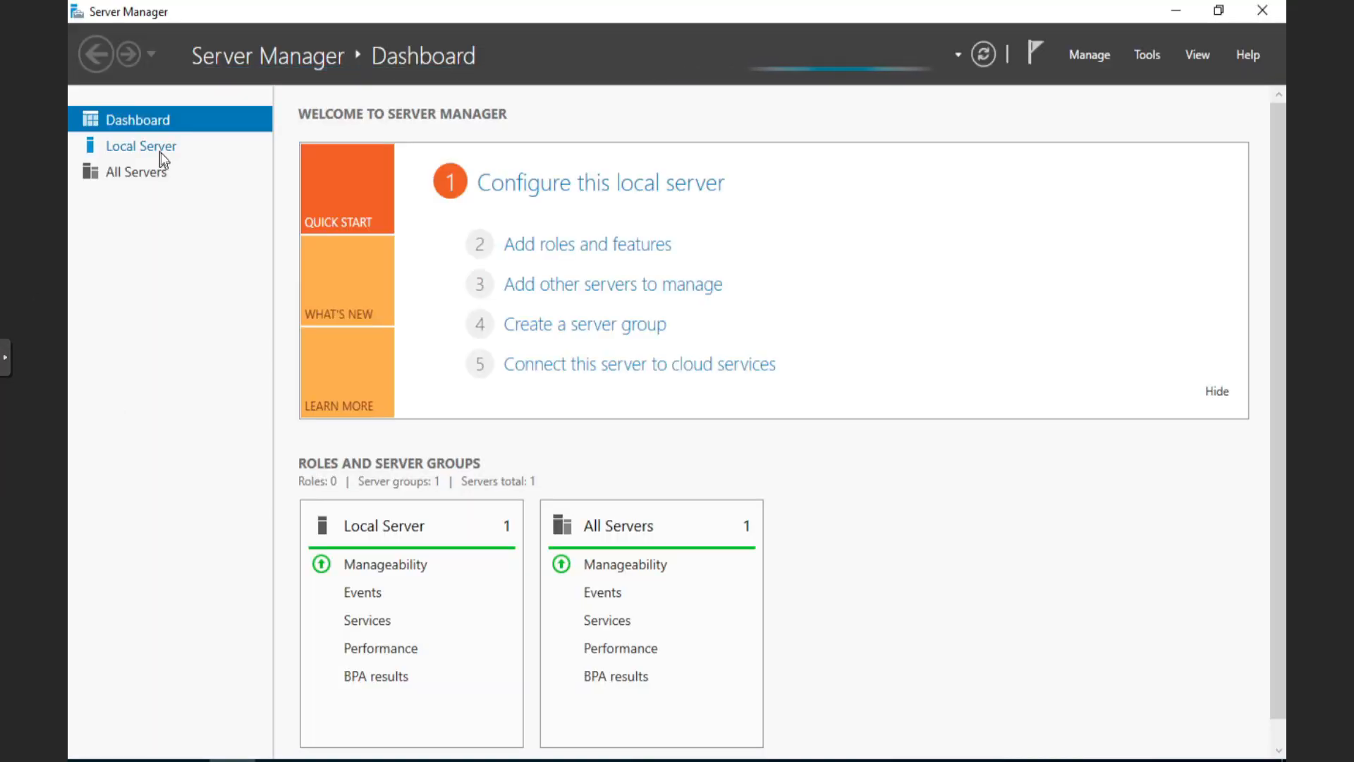
{"action": "left_click", "coordinate": [160, 152]}
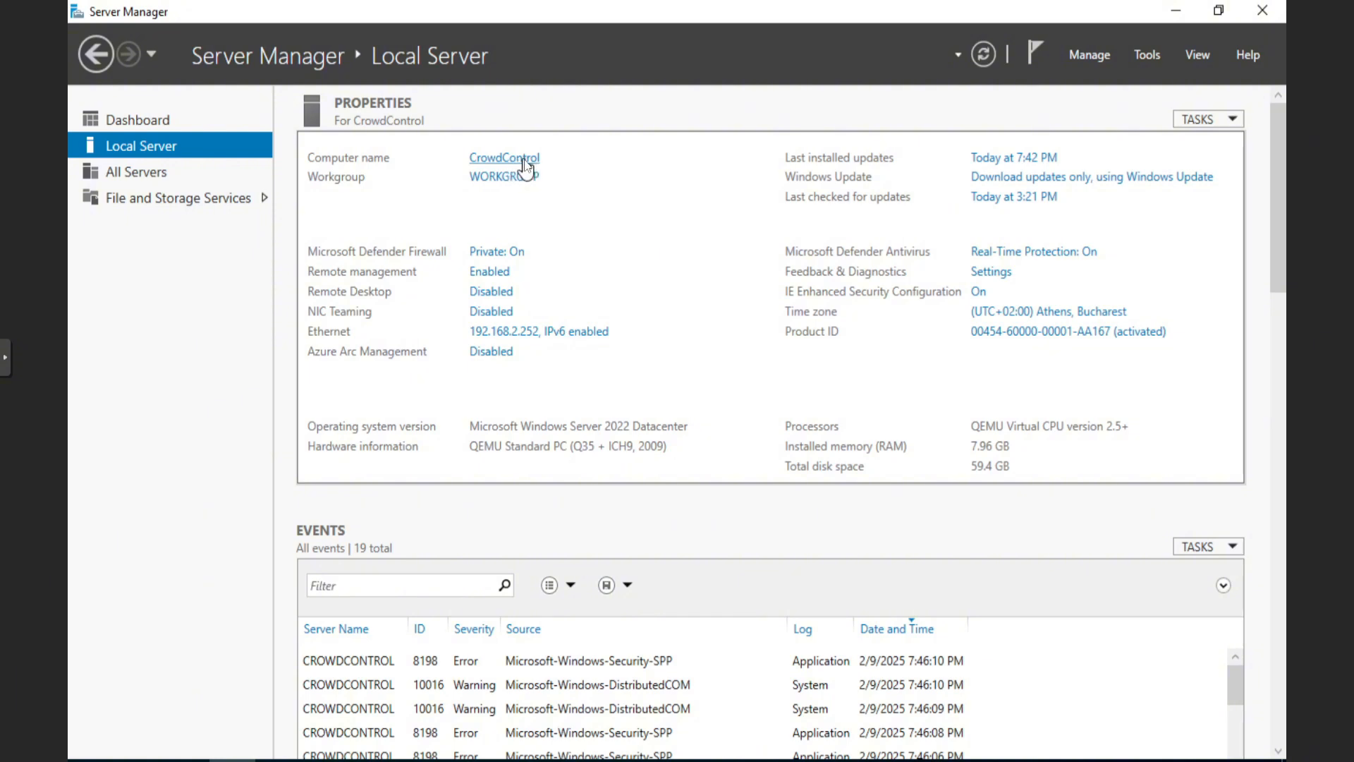
{"action": "left_click", "coordinate": [1018, 178]}
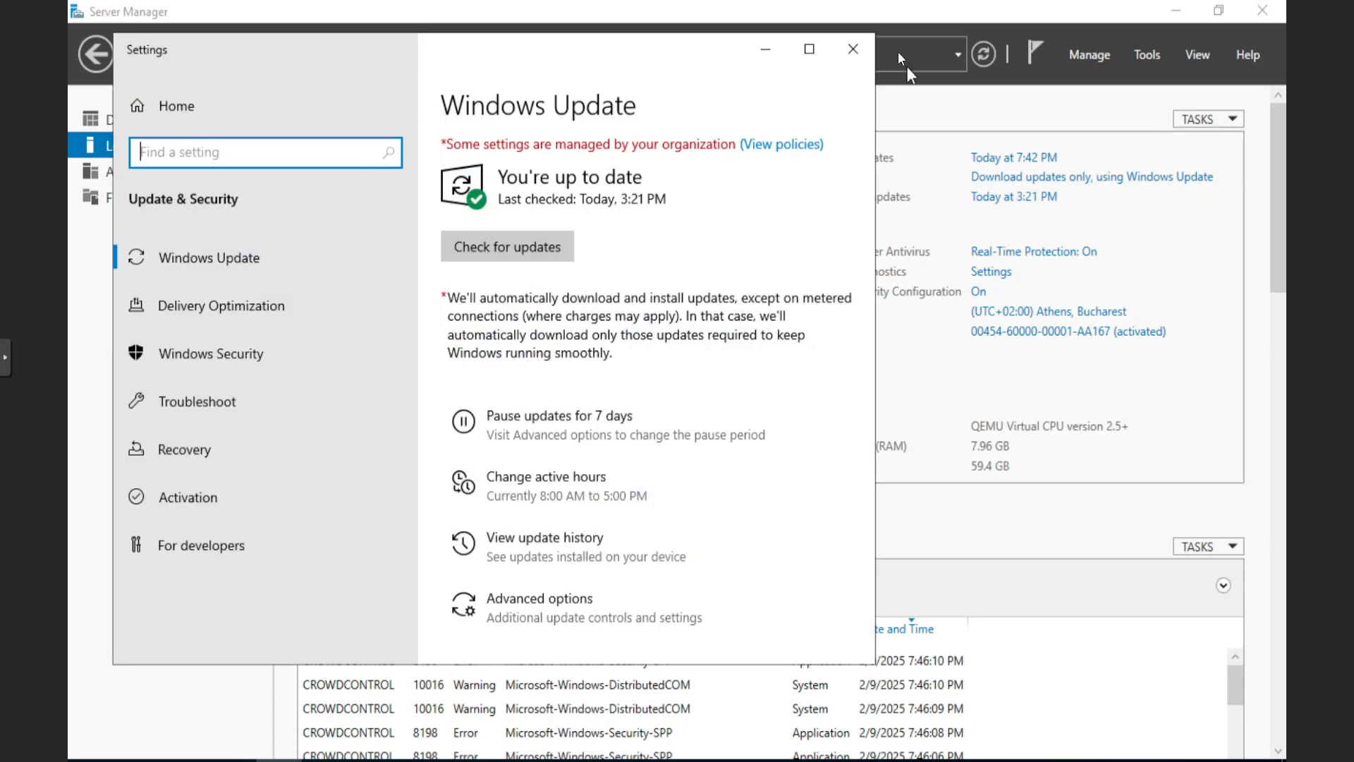
{"action": "left_click", "coordinate": [849, 53]}
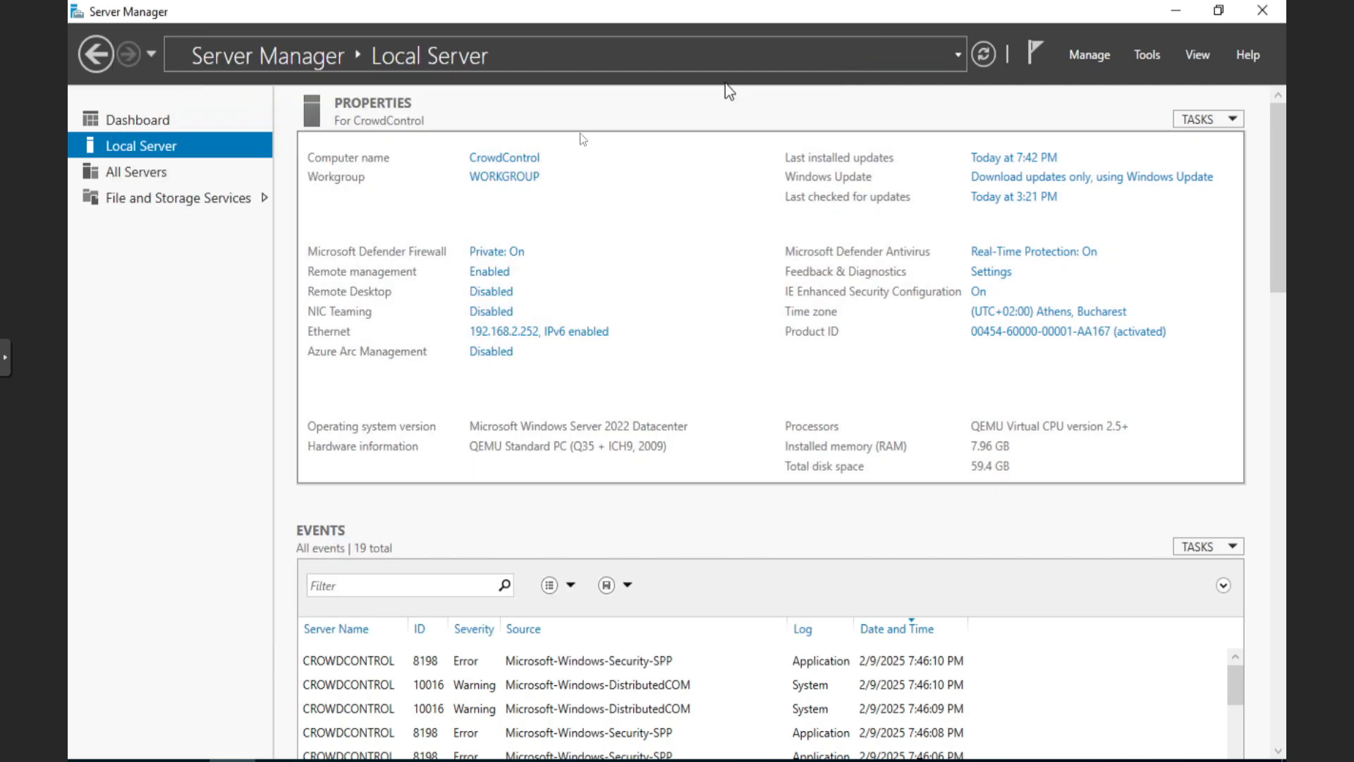
From the Dashboard, start Add Roles and Features from the Manage menu
{"action": "left_click", "coordinate": [155, 122]}
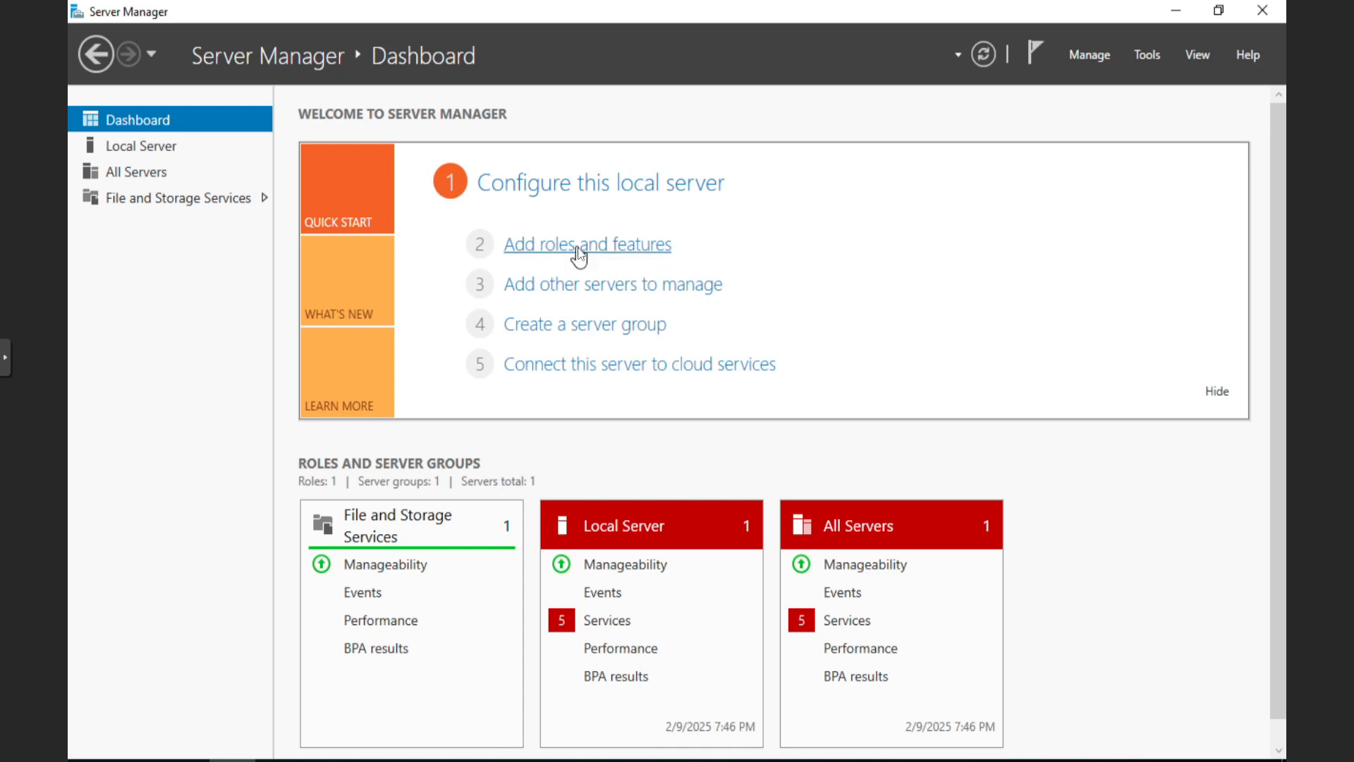
{"action": "left_click", "coordinate": [1087, 52]}
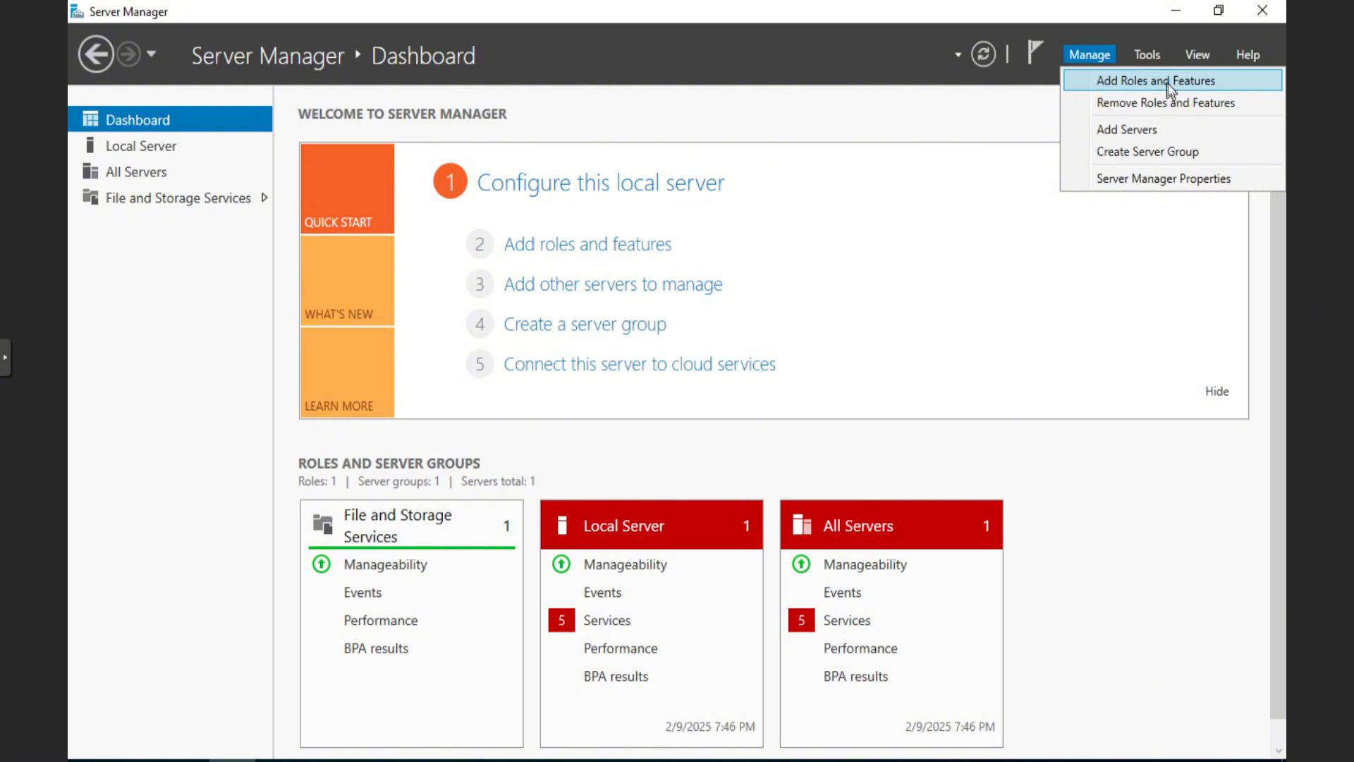
{"action": "left_click", "coordinate": [607, 248]}
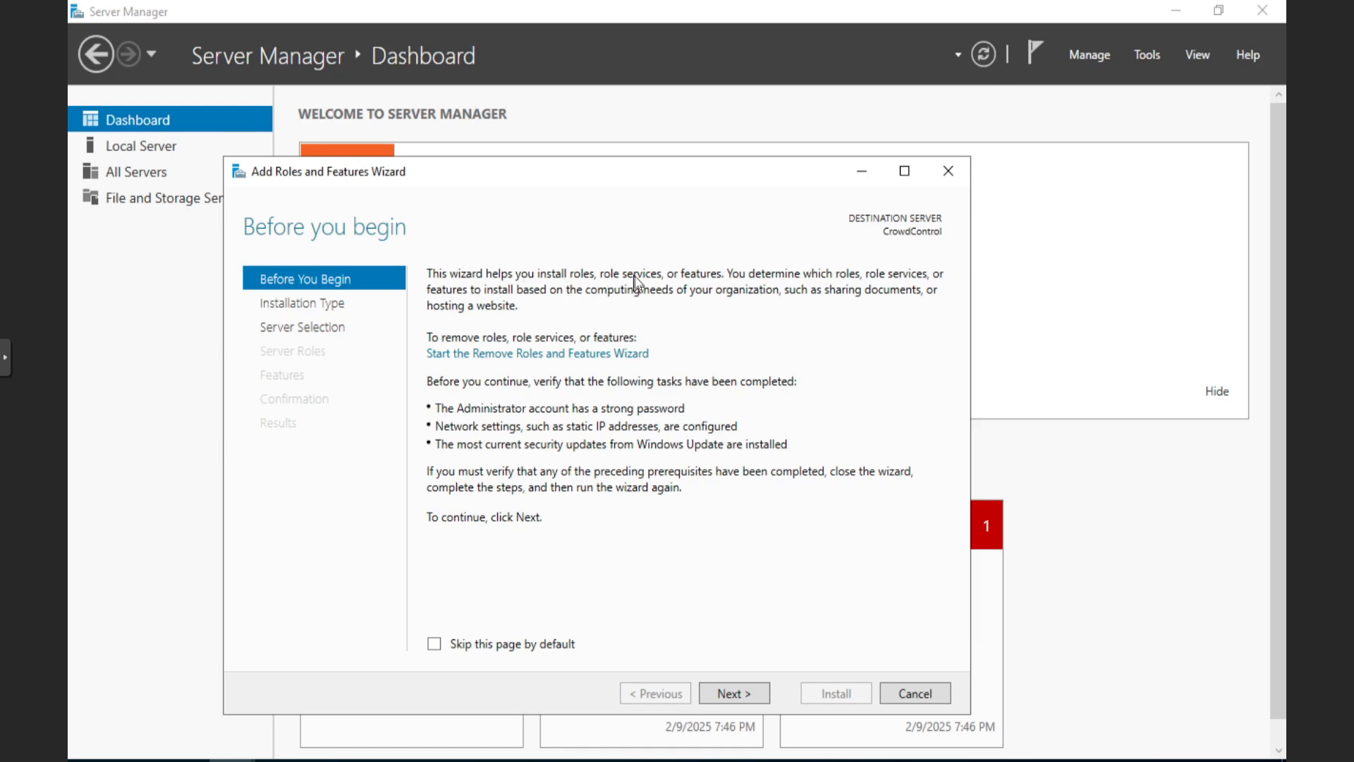
Choose role-based installation on CrowdControl and select Active Directory Domain Services with its management tools
{"action": "left_click", "coordinate": [321, 304]}
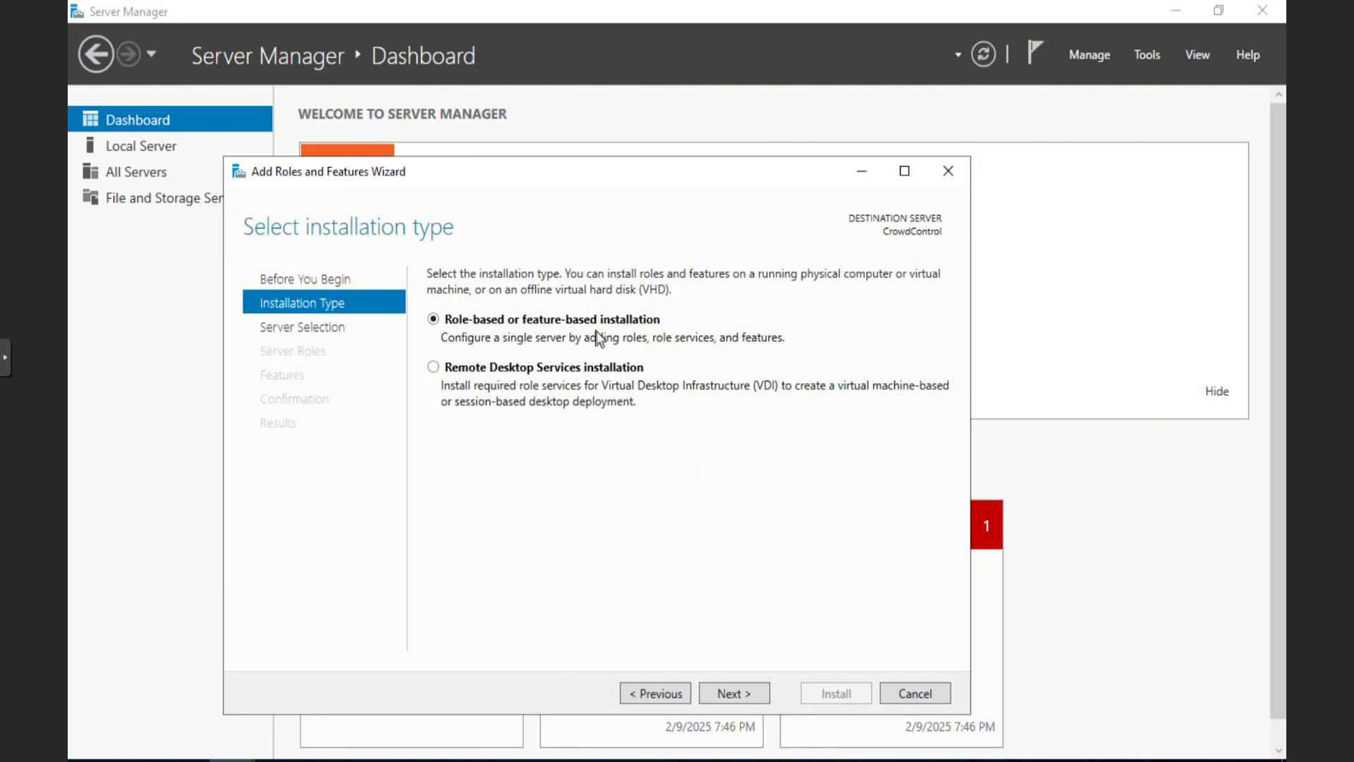
{"action": "left_click", "coordinate": [340, 328]}
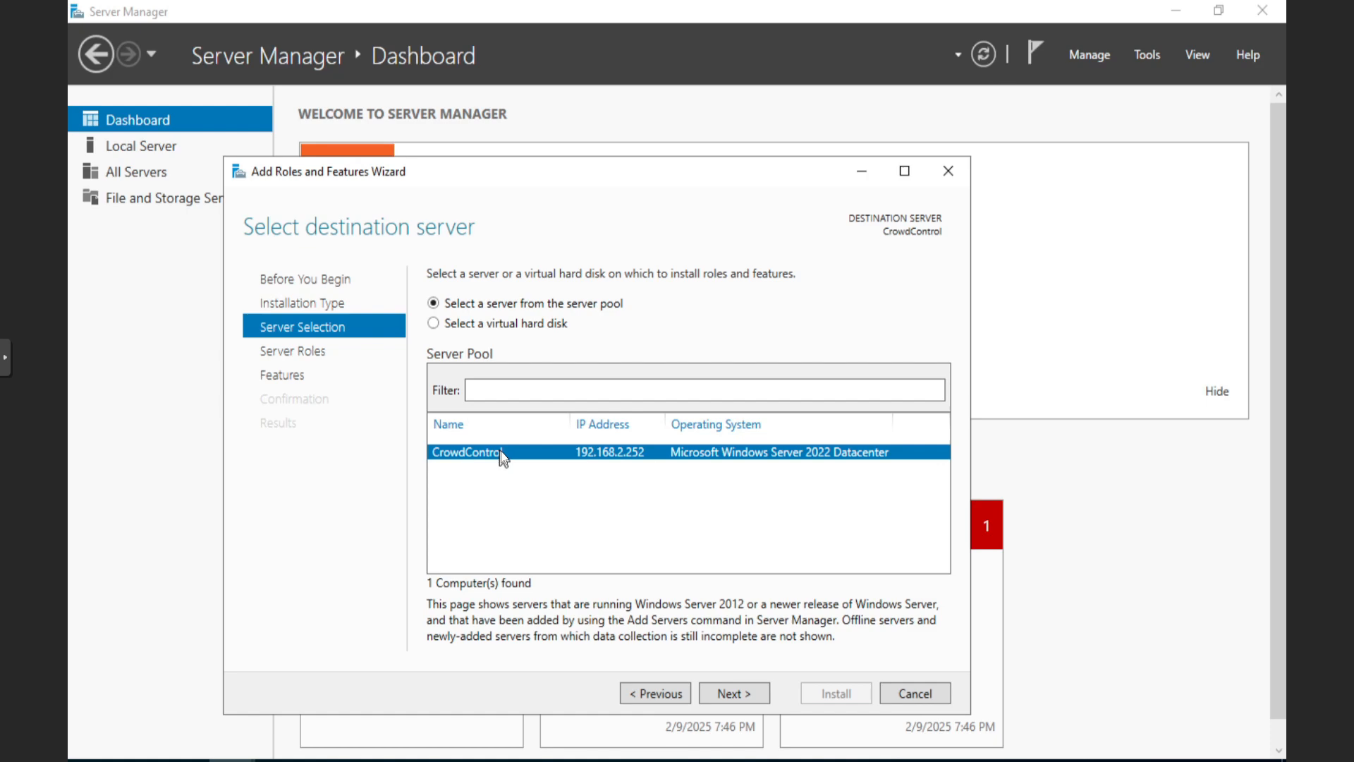
{"action": "left_click", "coordinate": [284, 361]}
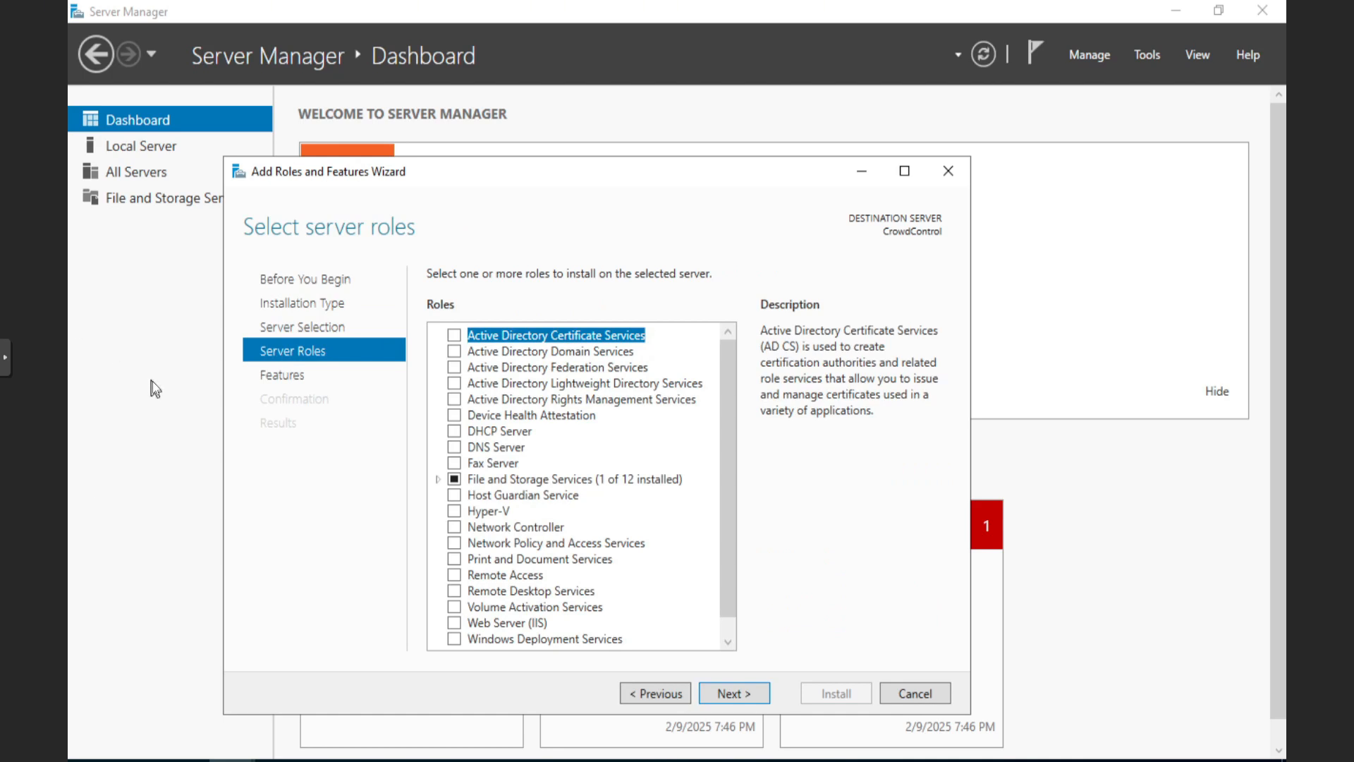
{"action": "left_click", "coordinate": [454, 351]}
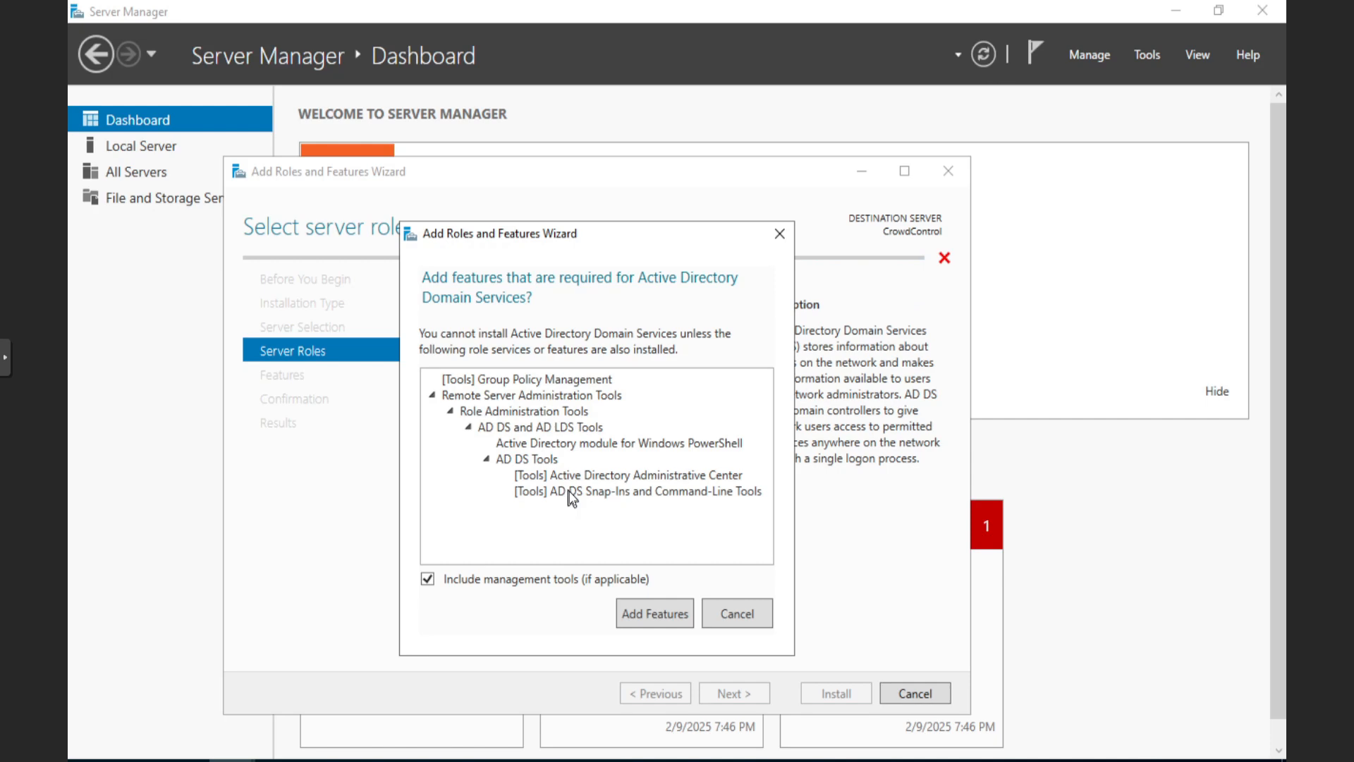
{"action": "left_click", "coordinate": [657, 616]}
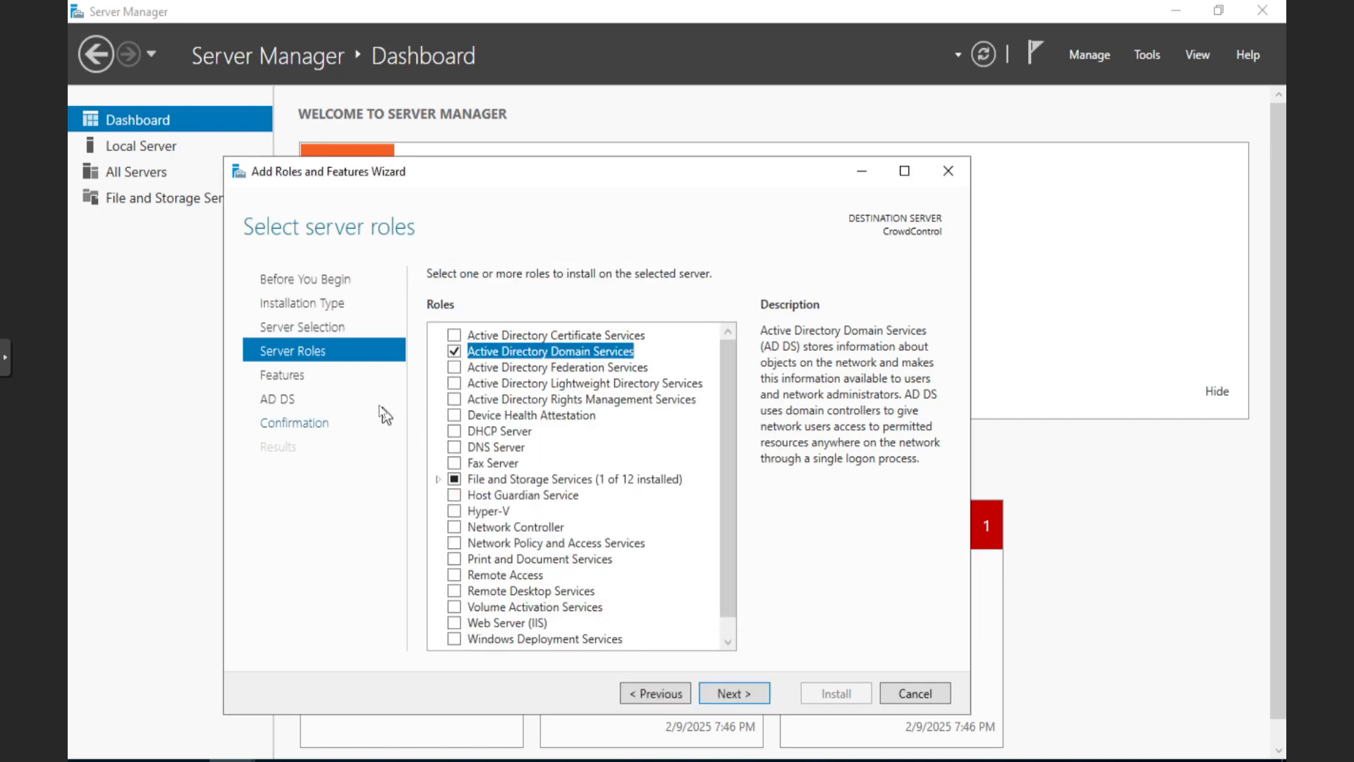
Go past the Features and AD DS information pages to the Confirmation page
{"action": "left_click", "coordinate": [293, 381]}
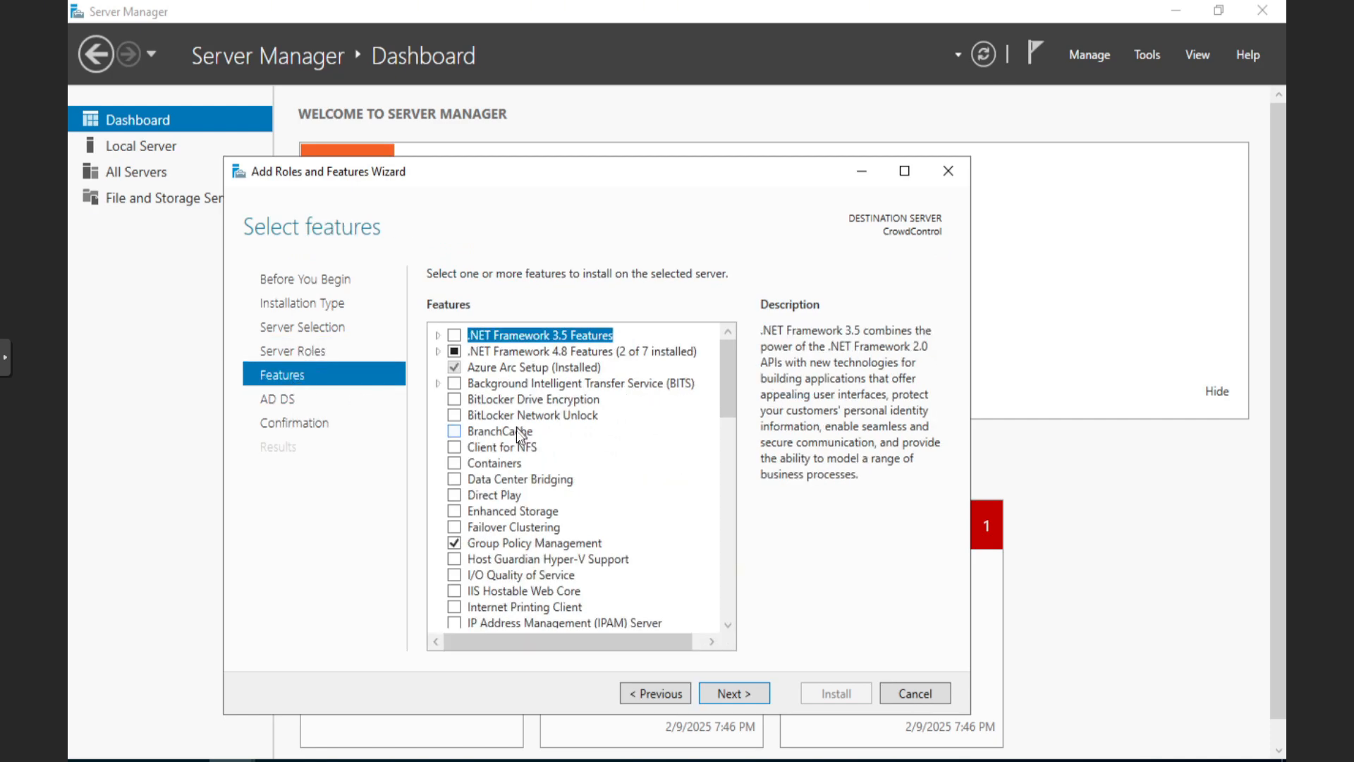
{"action": "scroll", "coordinate": [568, 515], "scroll_direction": "down", "scroll_amount": 3}
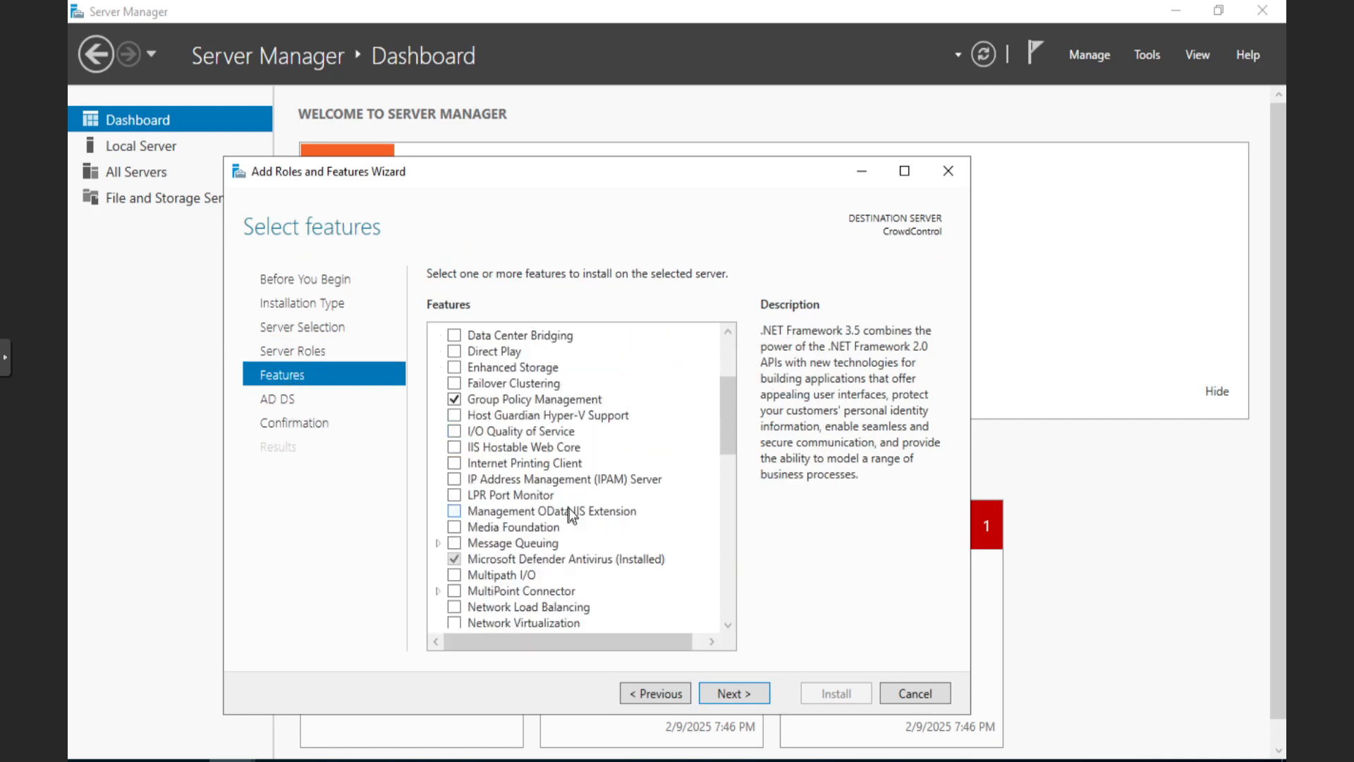
{"action": "scroll", "coordinate": [571, 515], "scroll_direction": "down", "scroll_amount": 5}
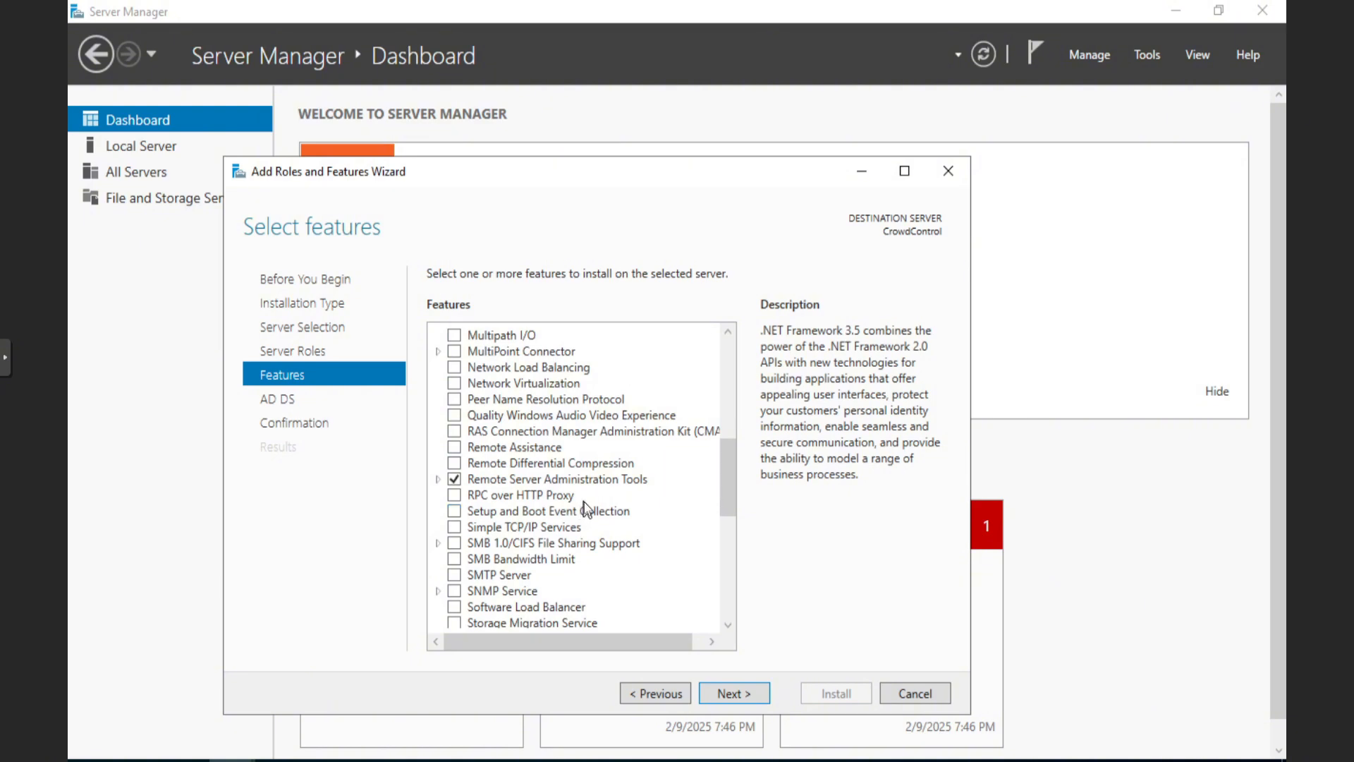
{"action": "scroll", "coordinate": [611, 488], "scroll_direction": "up", "scroll_amount": 1}
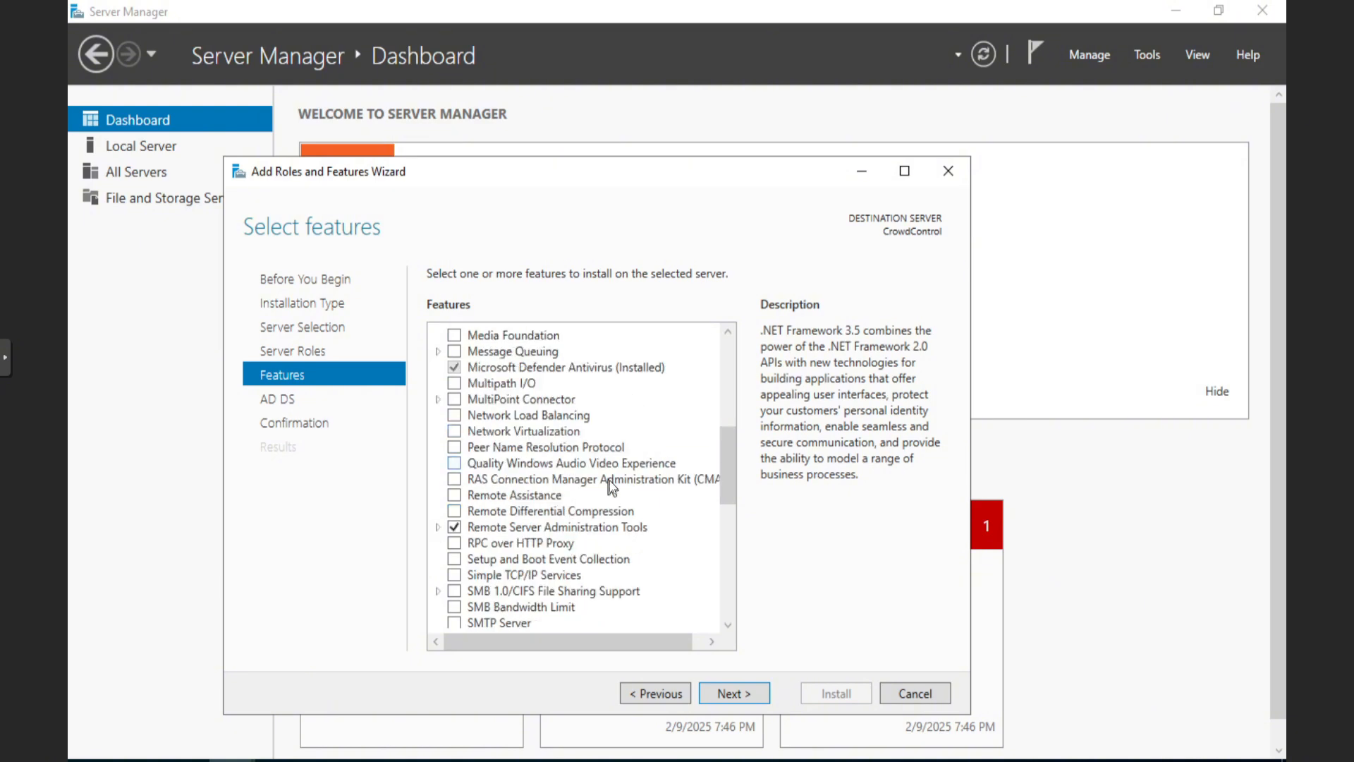
{"action": "scroll", "coordinate": [610, 488], "scroll_direction": "up", "scroll_amount": 7}
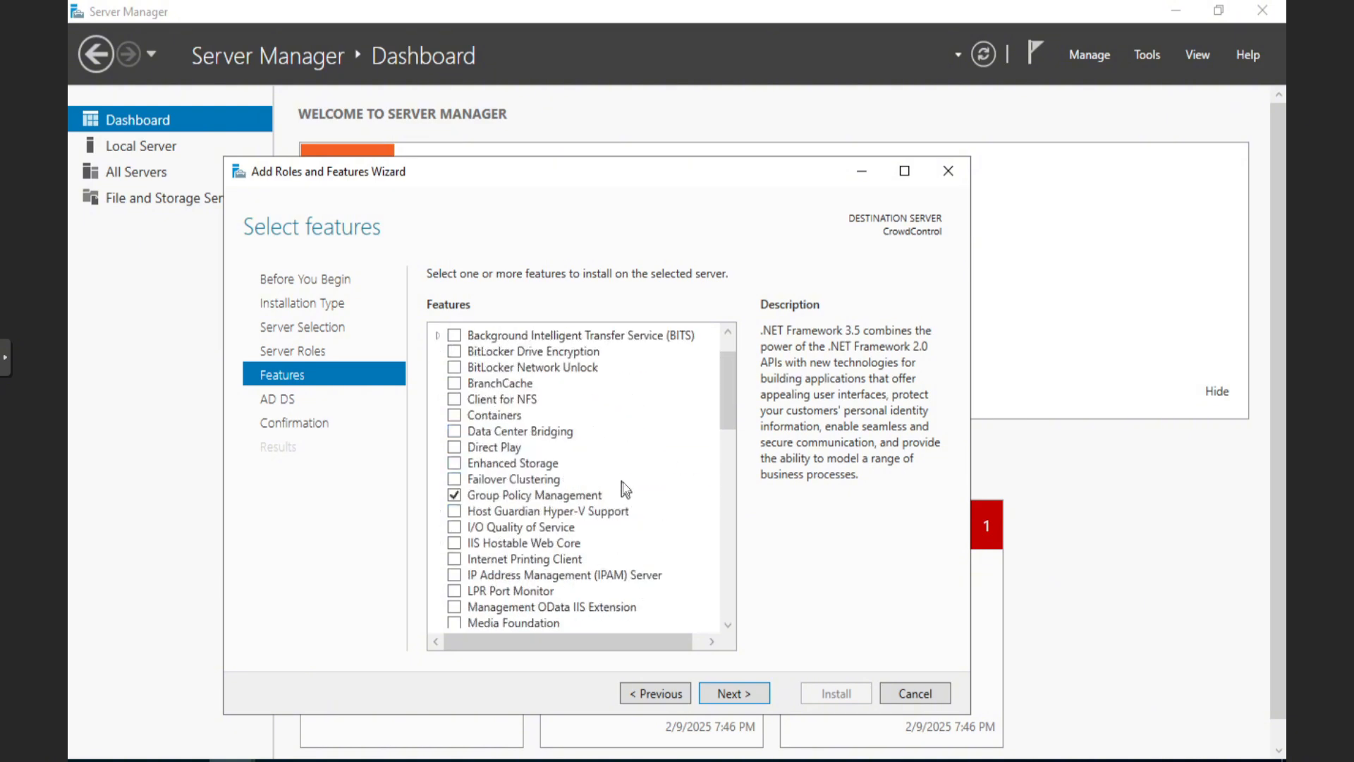
{"action": "left_click", "coordinate": [285, 403]}
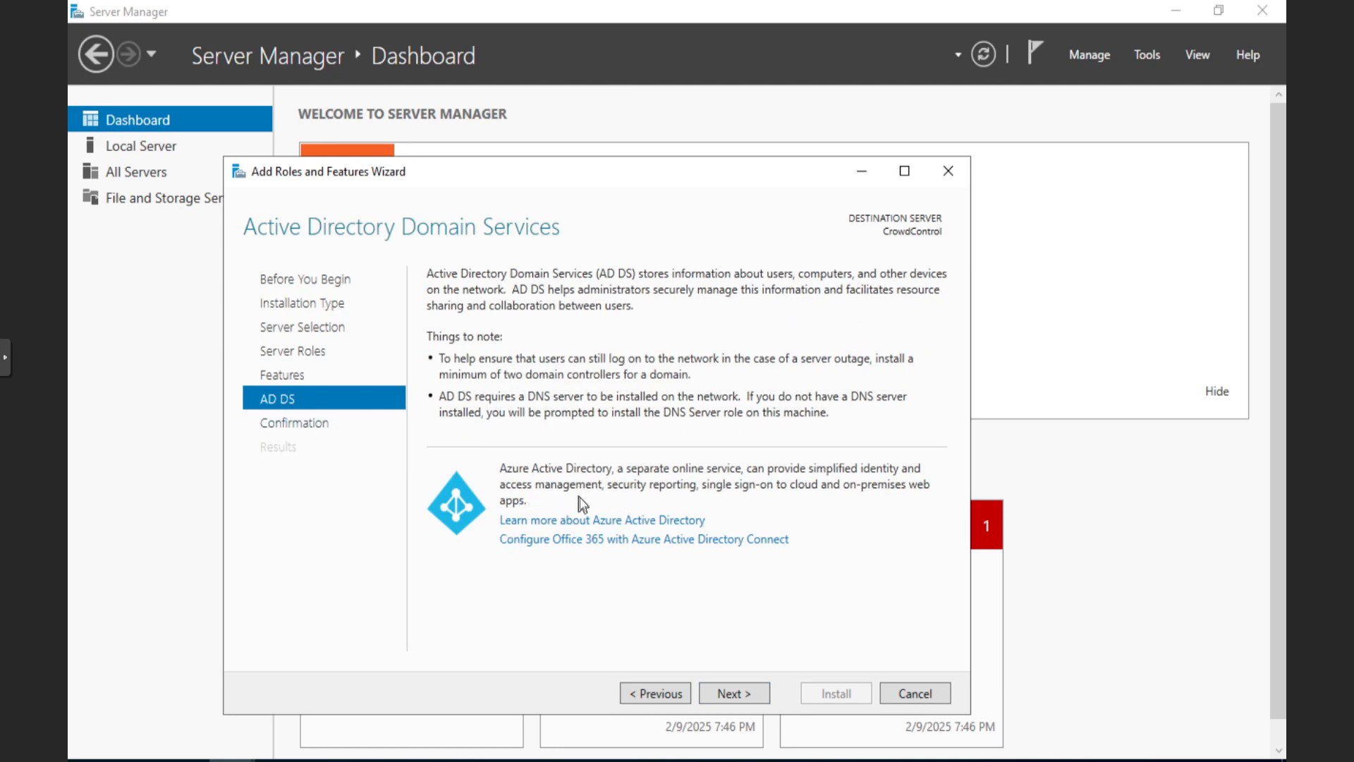
{"action": "left_click", "coordinate": [305, 426]}
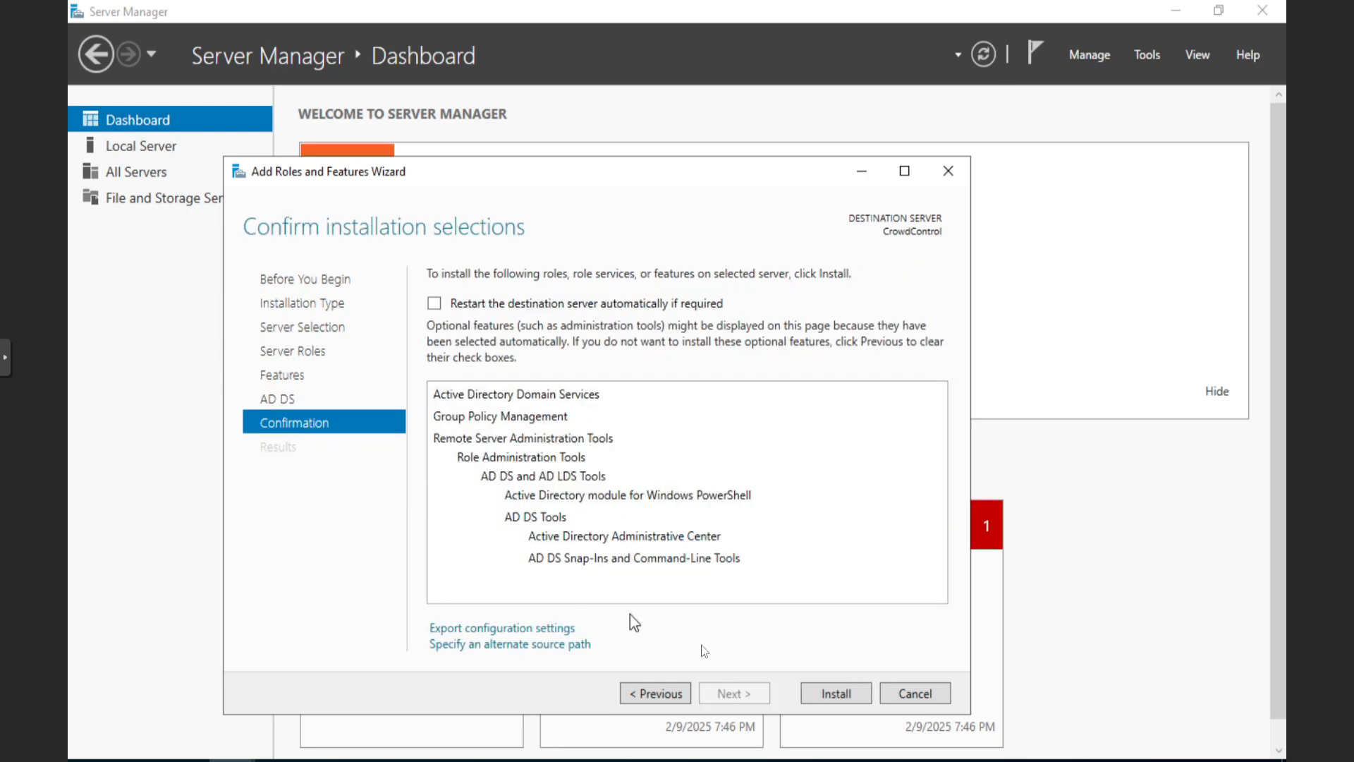
Install the Active Directory Domain Services role on CrowdControl and close the finished wizard
{"action": "left_click", "coordinate": [829, 695]}
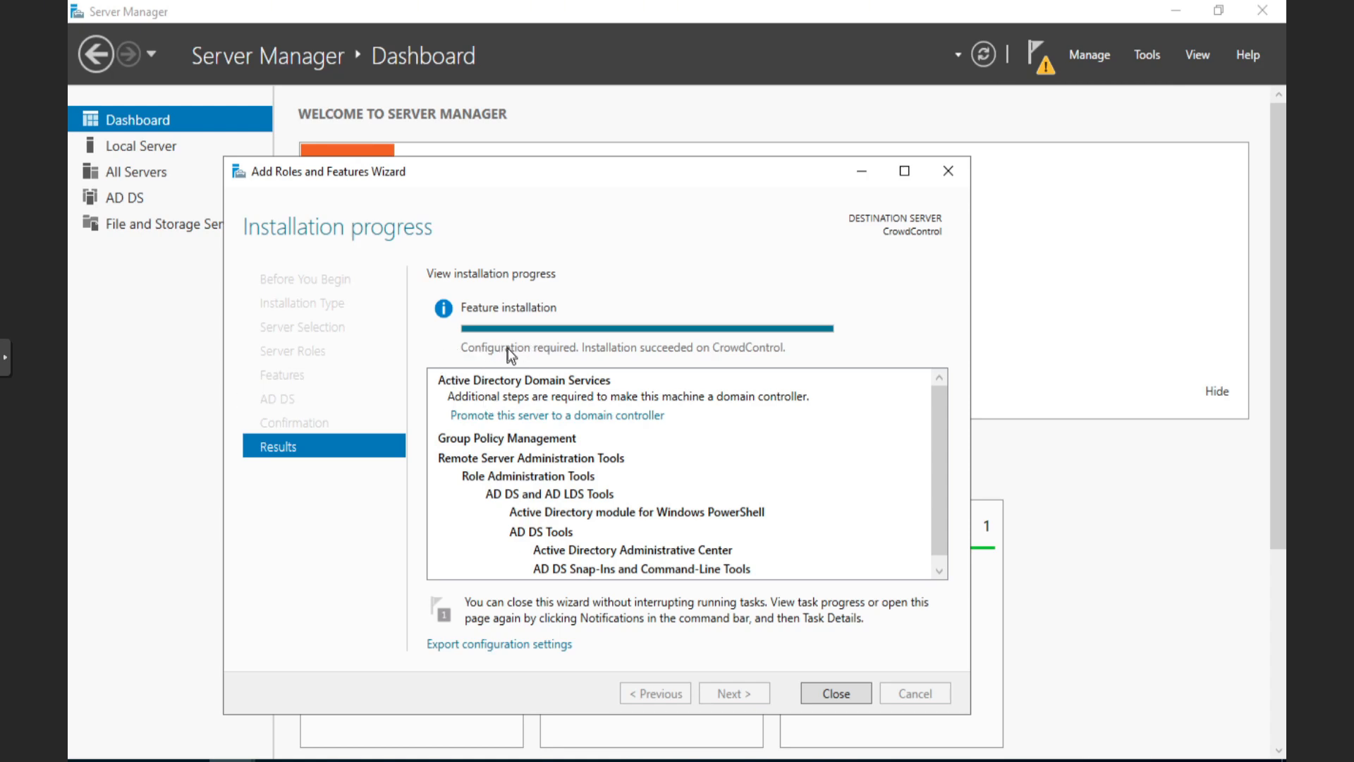
{"action": "left_click", "coordinate": [841, 695]}
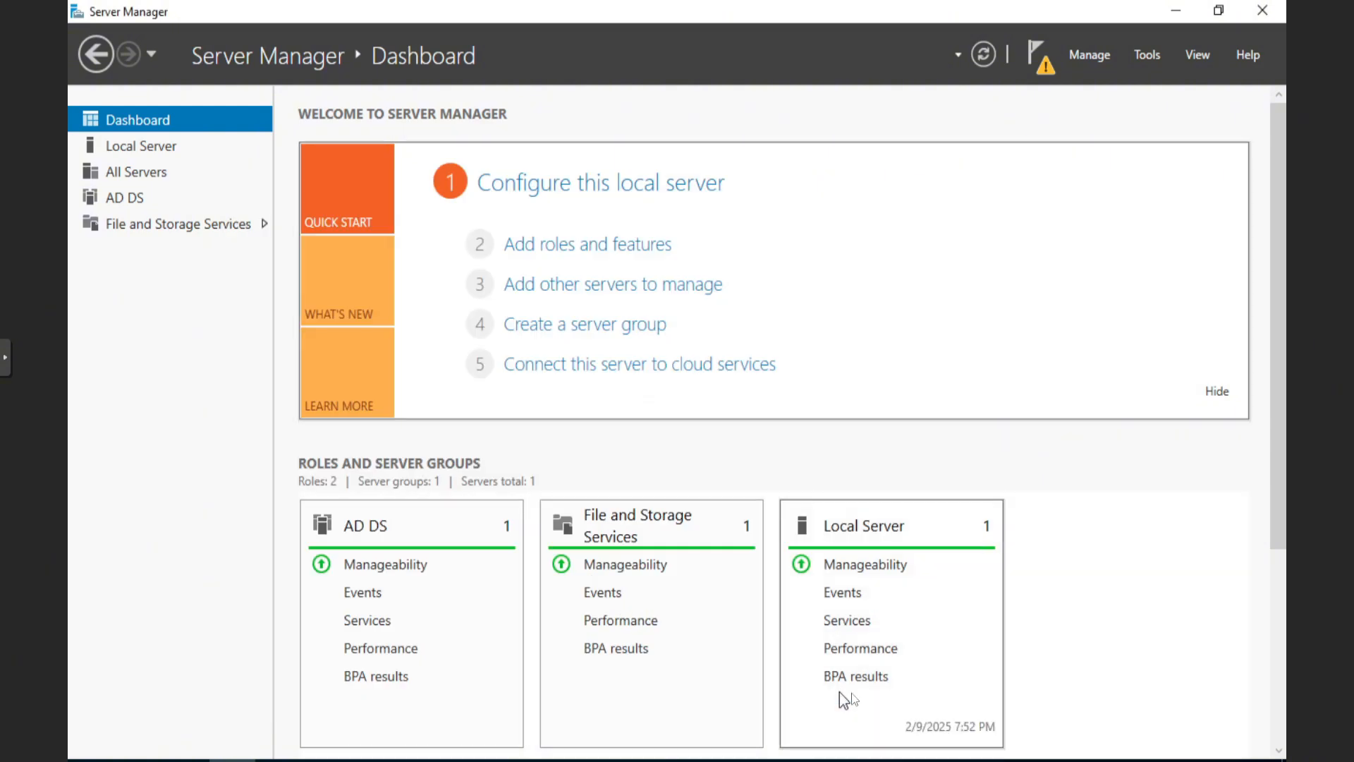
Promote CrowdControl to a domain controller from notifications, choosing Add a new forest
{"action": "left_click", "coordinate": [1031, 63]}
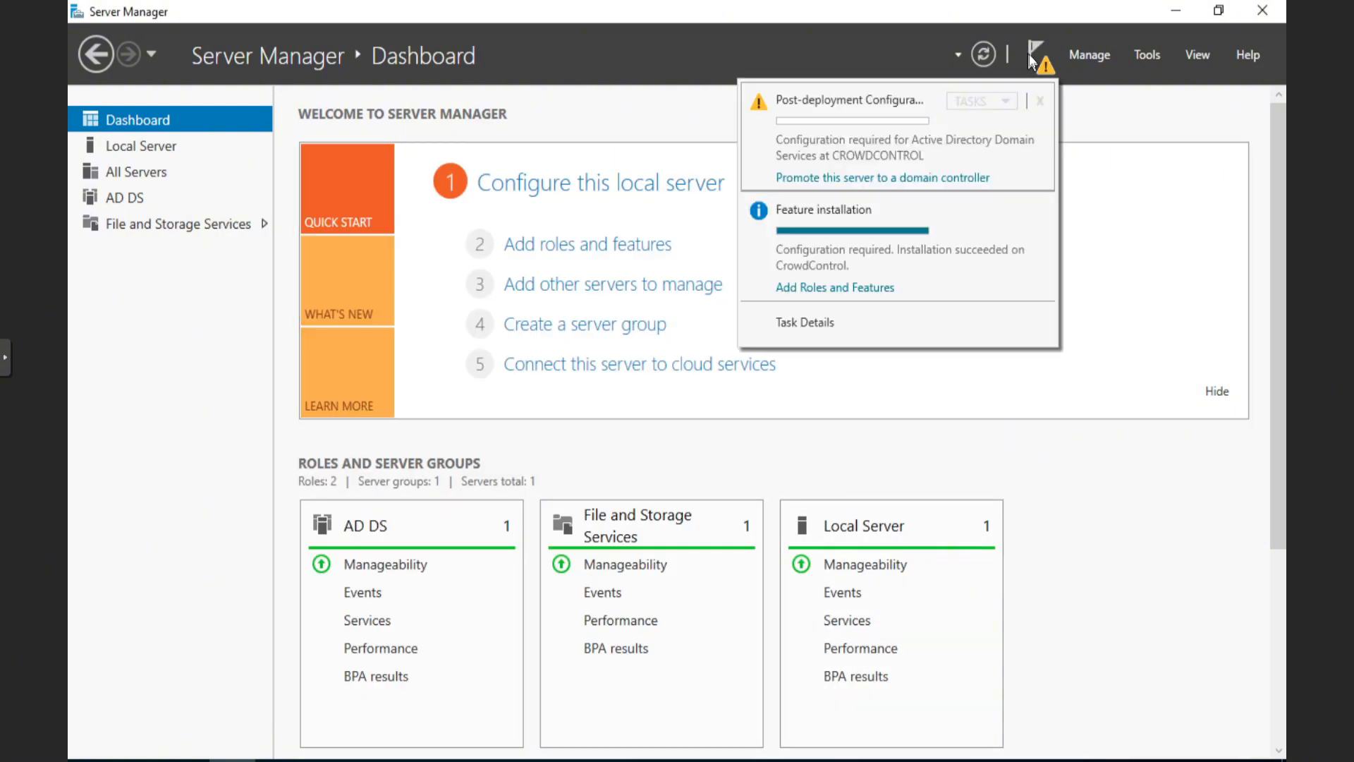
{"action": "left_click", "coordinate": [849, 177]}
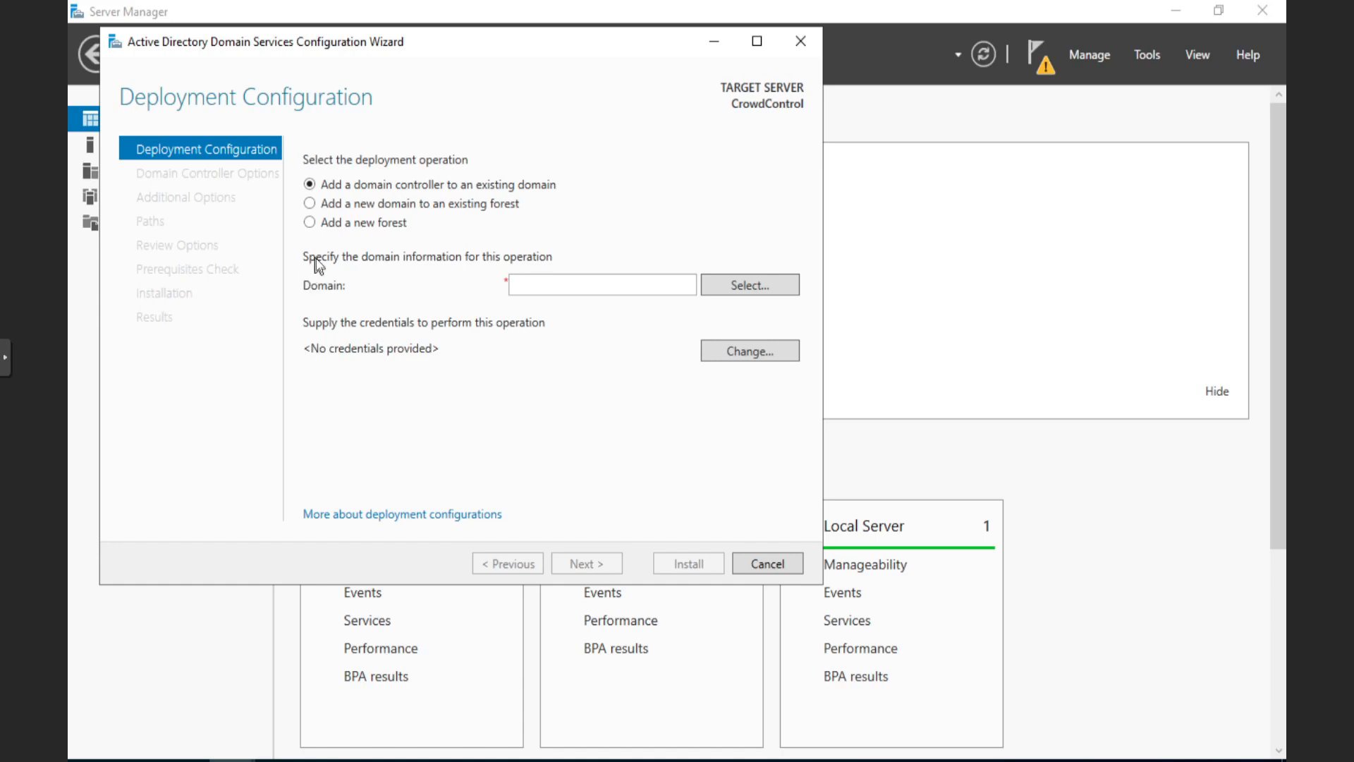
{"action": "left_click", "coordinate": [309, 223]}
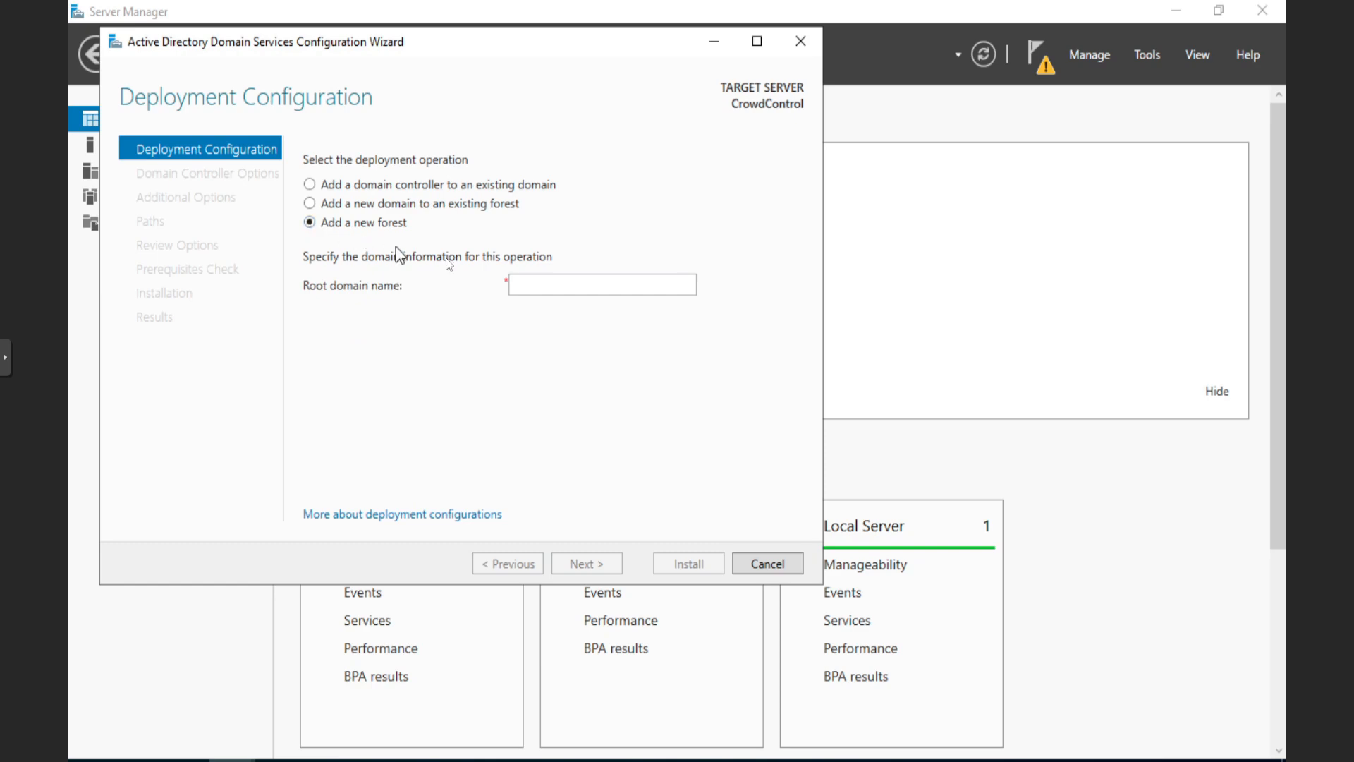
{"action": "left_click", "coordinate": [537, 285]}
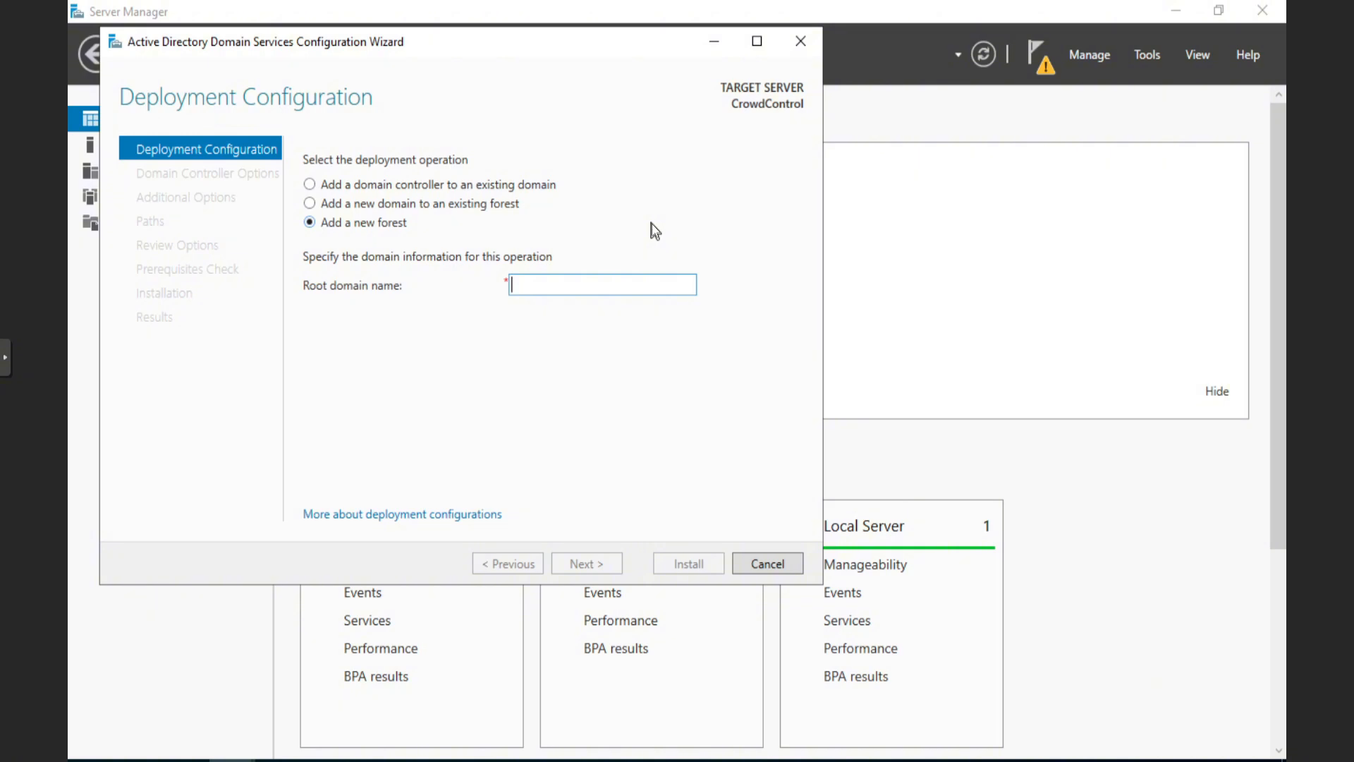
Set the new forest's root domain name to ad.crowdcontrol.com and continue
{"action": "type", "text": "crow"}
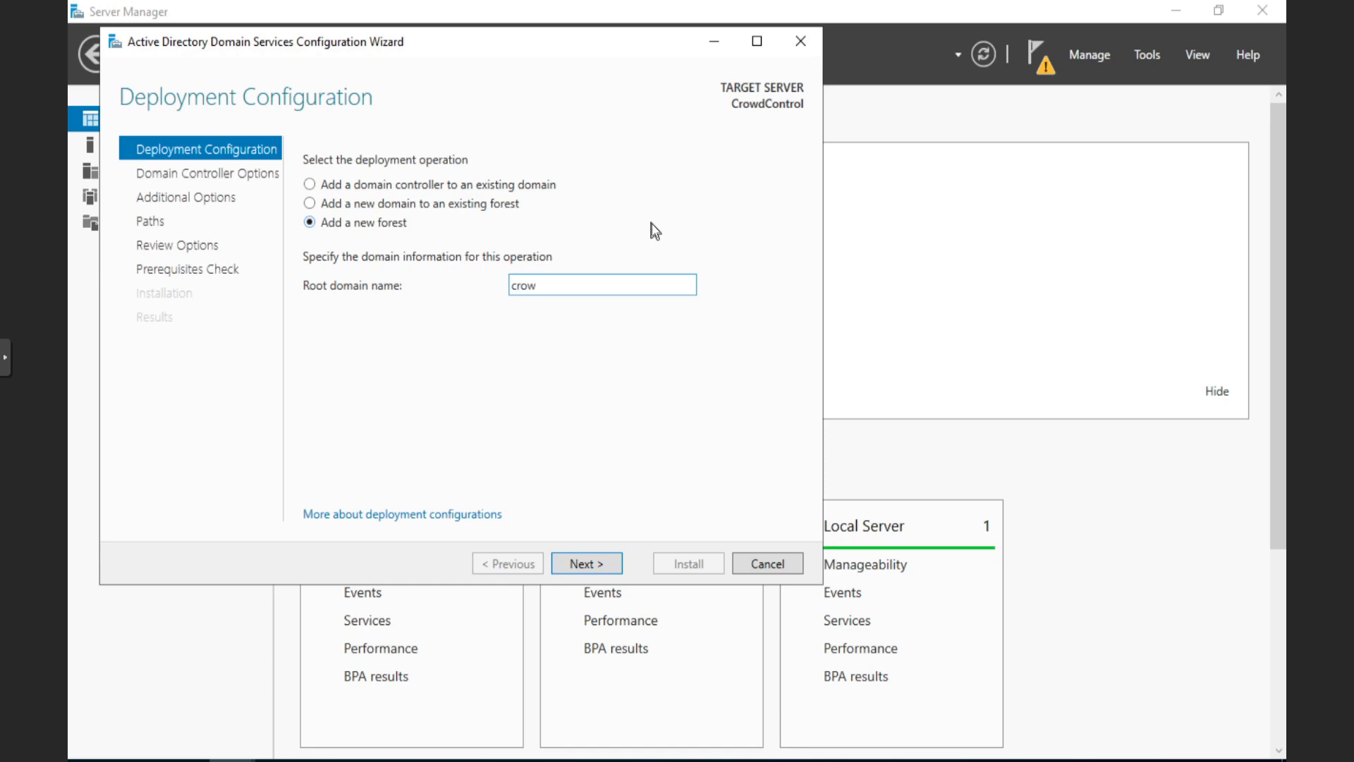
{"action": "type", "text": "dcontrol"}
{"action": "key", "text": "Left"}
{"action": "key", "text": "Left"}
{"action": "key", "text": "Left"}
{"action": "key", "text": "Left"}
{"action": "key", "text": "Left"}
{"action": "key", "text": "Left"}
{"action": "key", "text": "Left"}
{"action": "key", "text": "Left"}
{"action": "key", "text": "Left"}
{"action": "key", "text": "Left"}
{"action": "key", "text": "Left"}
{"action": "key", "text": "Left"}
{"action": "type", "text": "ad."}
{"action": "key", "text": "Right"}
{"action": "key", "text": "Right"}
{"action": "key", "text": "Right"}
{"action": "key", "text": "Right"}
{"action": "key", "text": "Right"}
{"action": "key", "text": "Right"}
{"action": "key", "text": "Right"}
{"action": "key", "text": "Right"}
{"action": "key", "text": "Right"}
{"action": "key", "text": "Right"}
{"action": "key", "text": "Right"}
{"action": "key", "text": "Right"}
{"action": "type", "text": ".com"}
{"action": "left_click", "coordinate": [569, 562]}
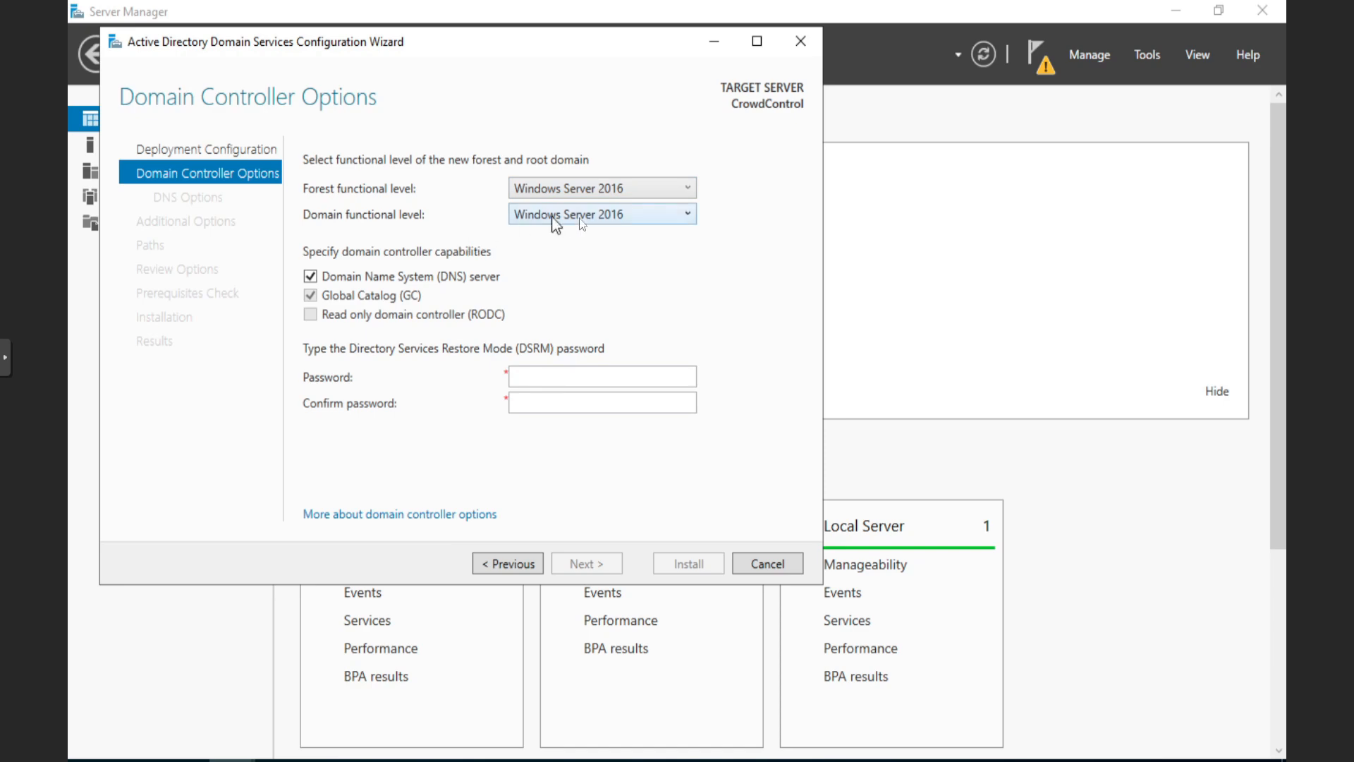
Enter and confirm the Directory Services Restore Mode password, then continue to DNS Options
{"action": "left_click", "coordinate": [551, 379]}
{"action": "type", "text": "Password123!"}
{"action": "key", "text": "Tab"}
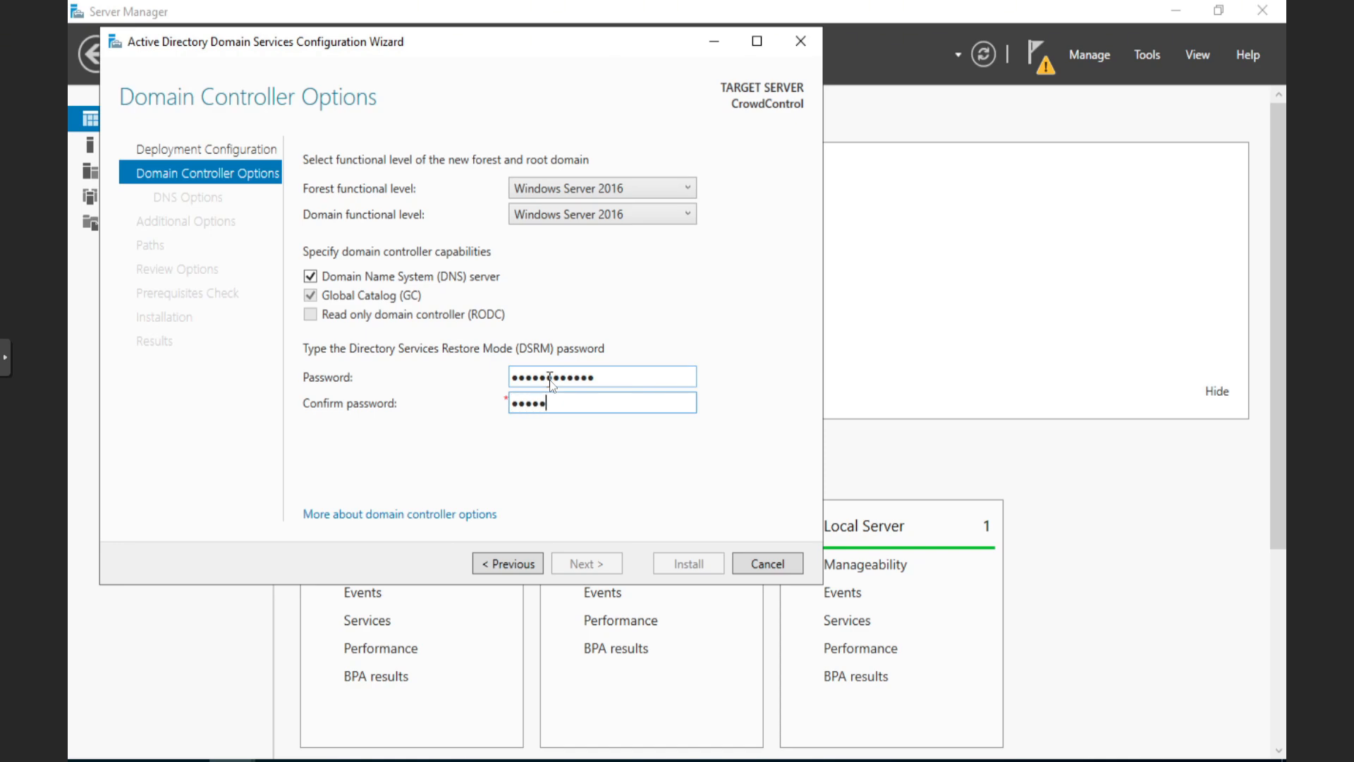
{"action": "type", "text": "Password123!"}
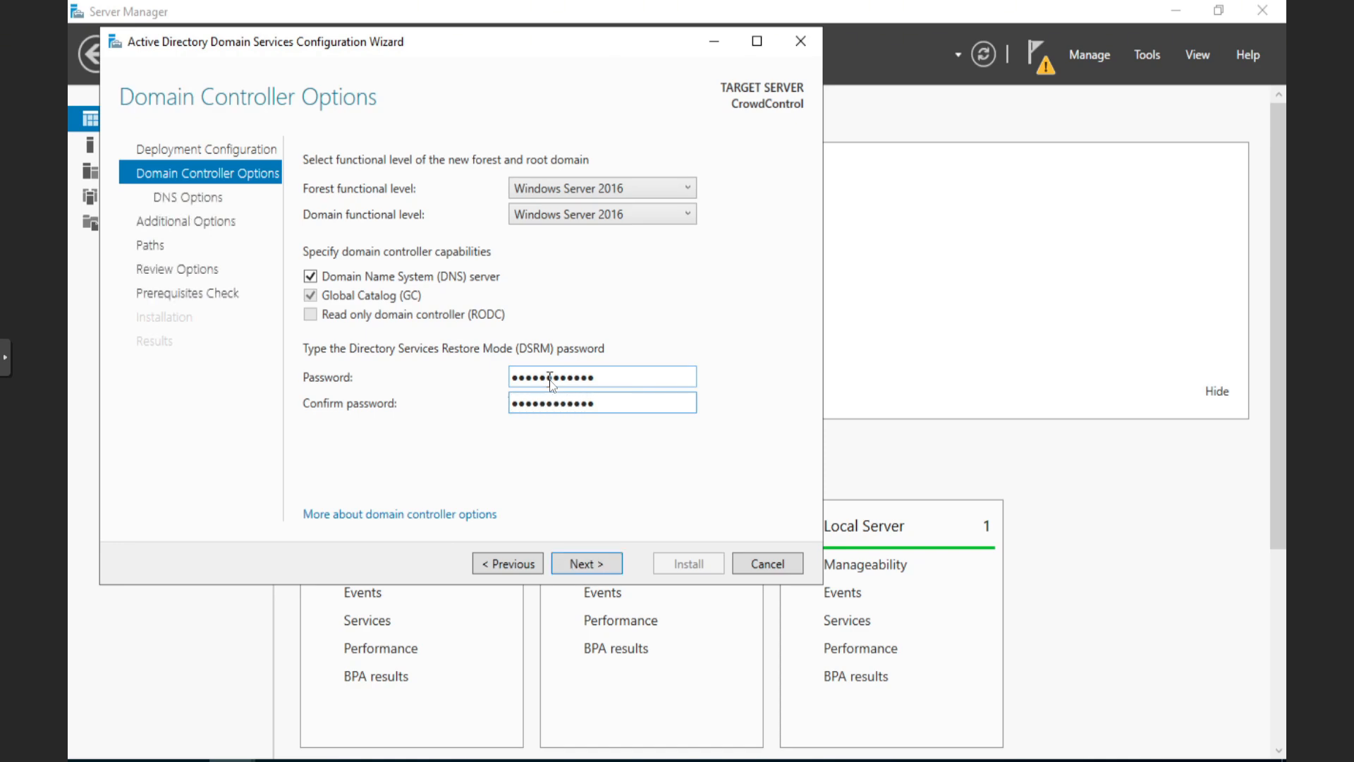
{"action": "left_click", "coordinate": [612, 568]}
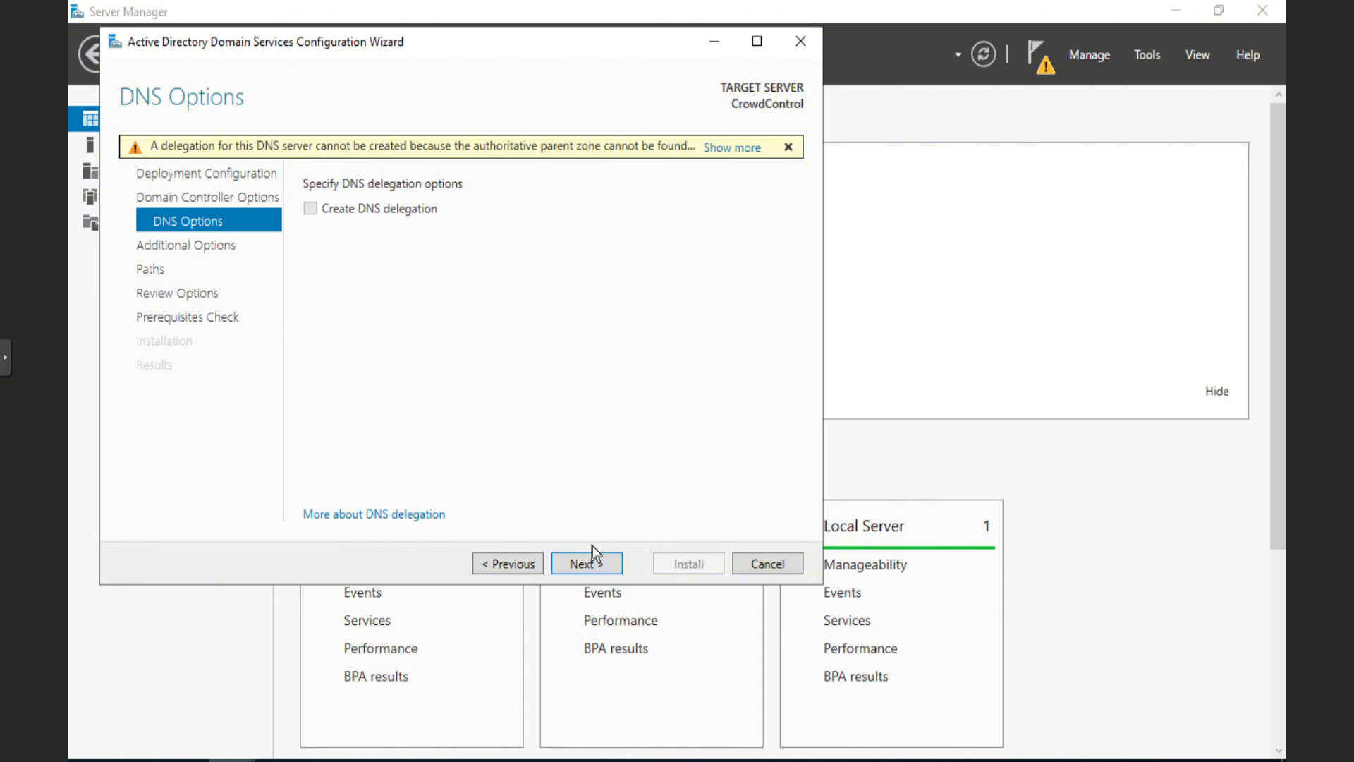
Leave DNS delegation off and advance to Additional Options
{"action": "left_click", "coordinate": [597, 564]}
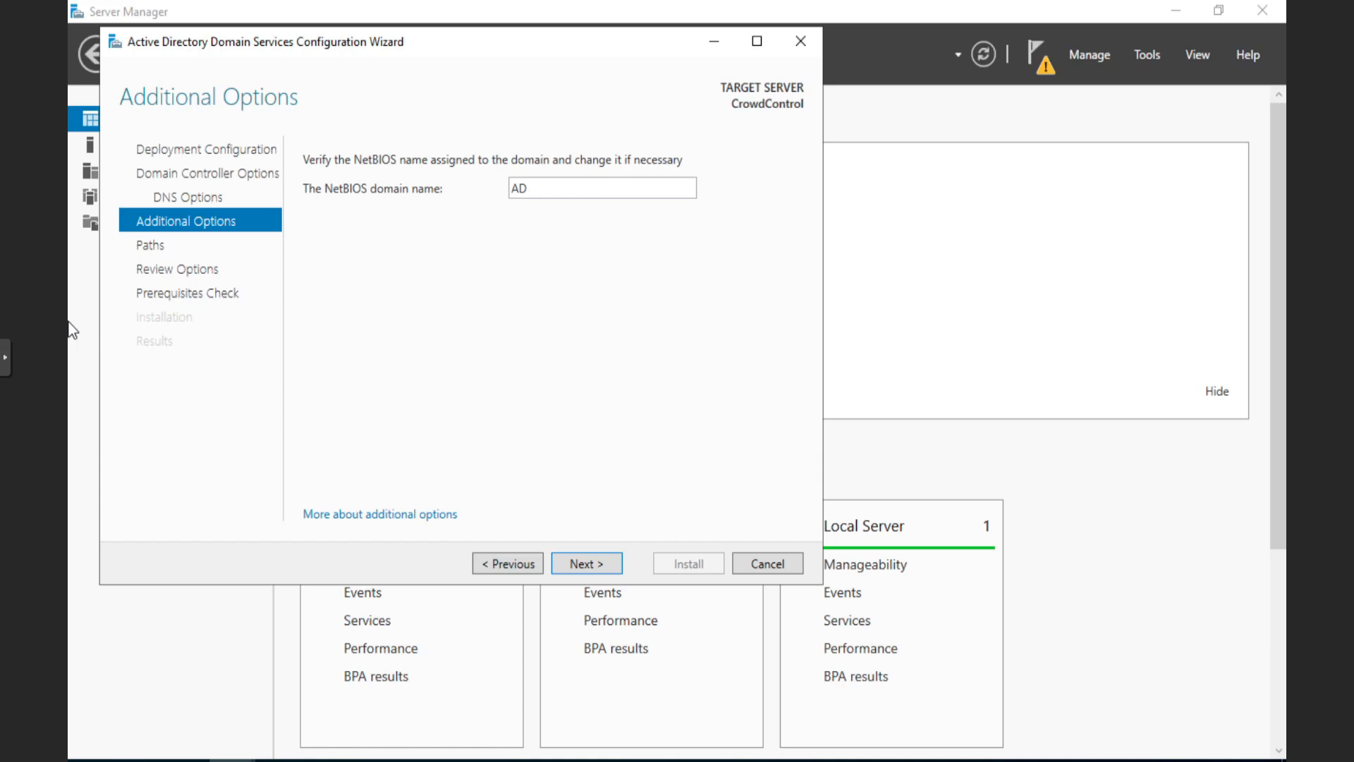
Change the NetBIOS domain name from AD to ADCrowd and continue
{"action": "double_click", "coordinate": [538, 188]}
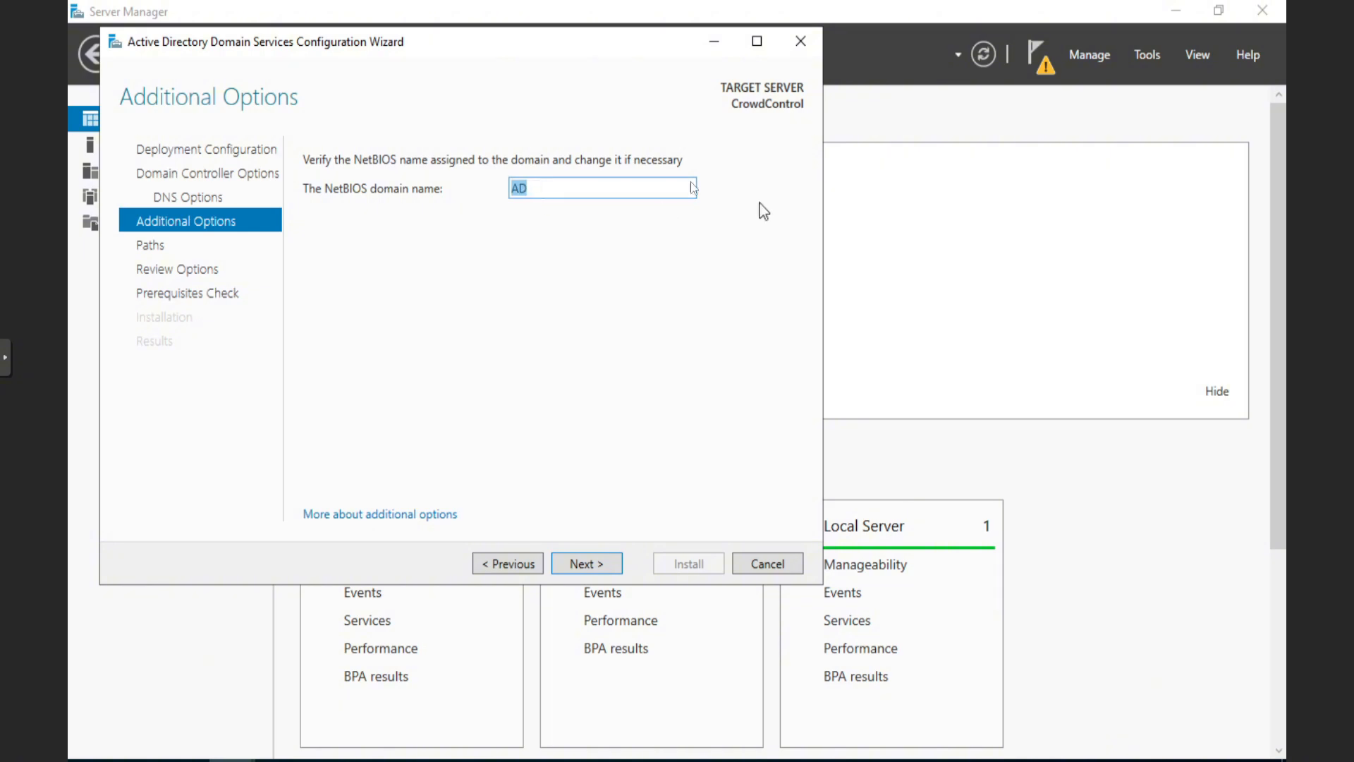
{"action": "left_click", "coordinate": [560, 188]}
{"action": "type", "text": "Crowd"}
{"action": "left_click", "coordinate": [595, 564]}
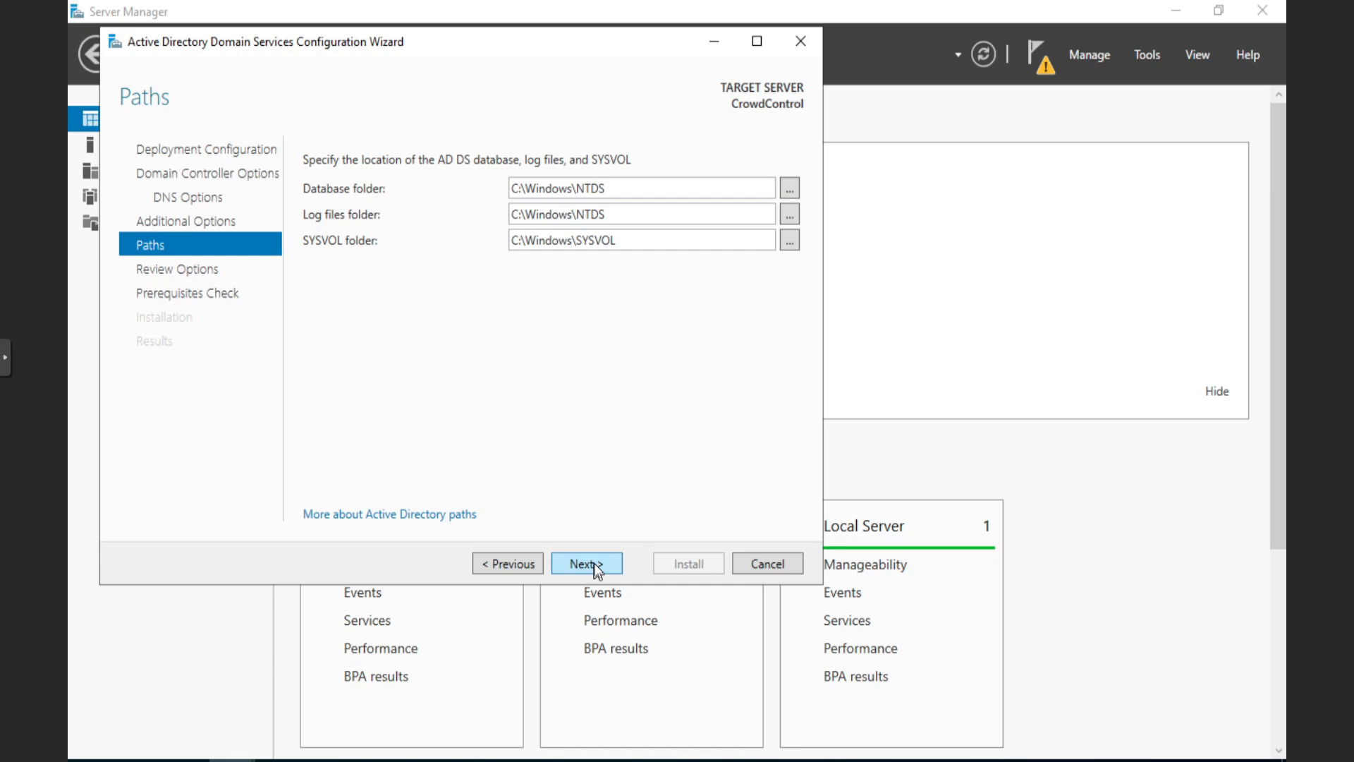
Keep the default NTDS and SYSVOL paths, review options, and run the prerequisites check
{"action": "left_click", "coordinate": [594, 566]}
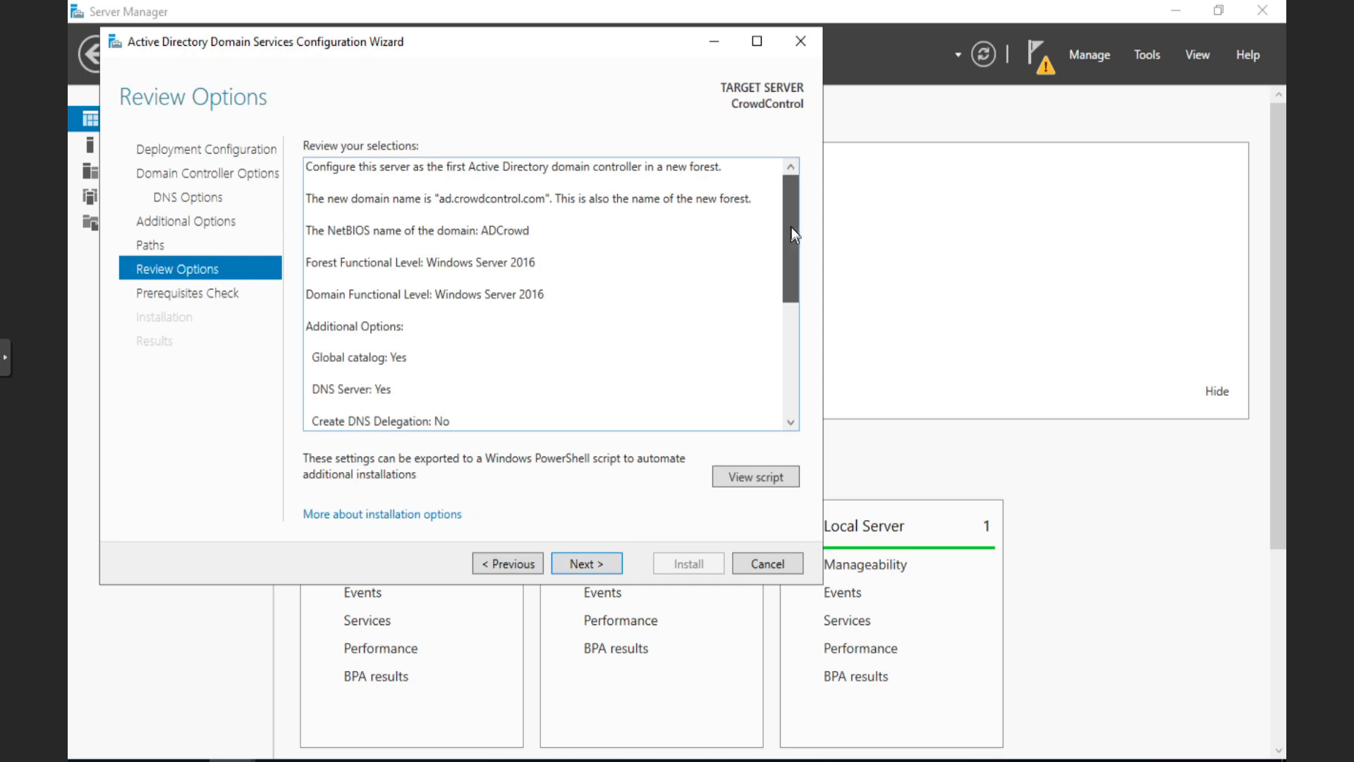
{"action": "left_click_drag", "start_coordinate": [790, 226], "coordinate": [779, 352]}
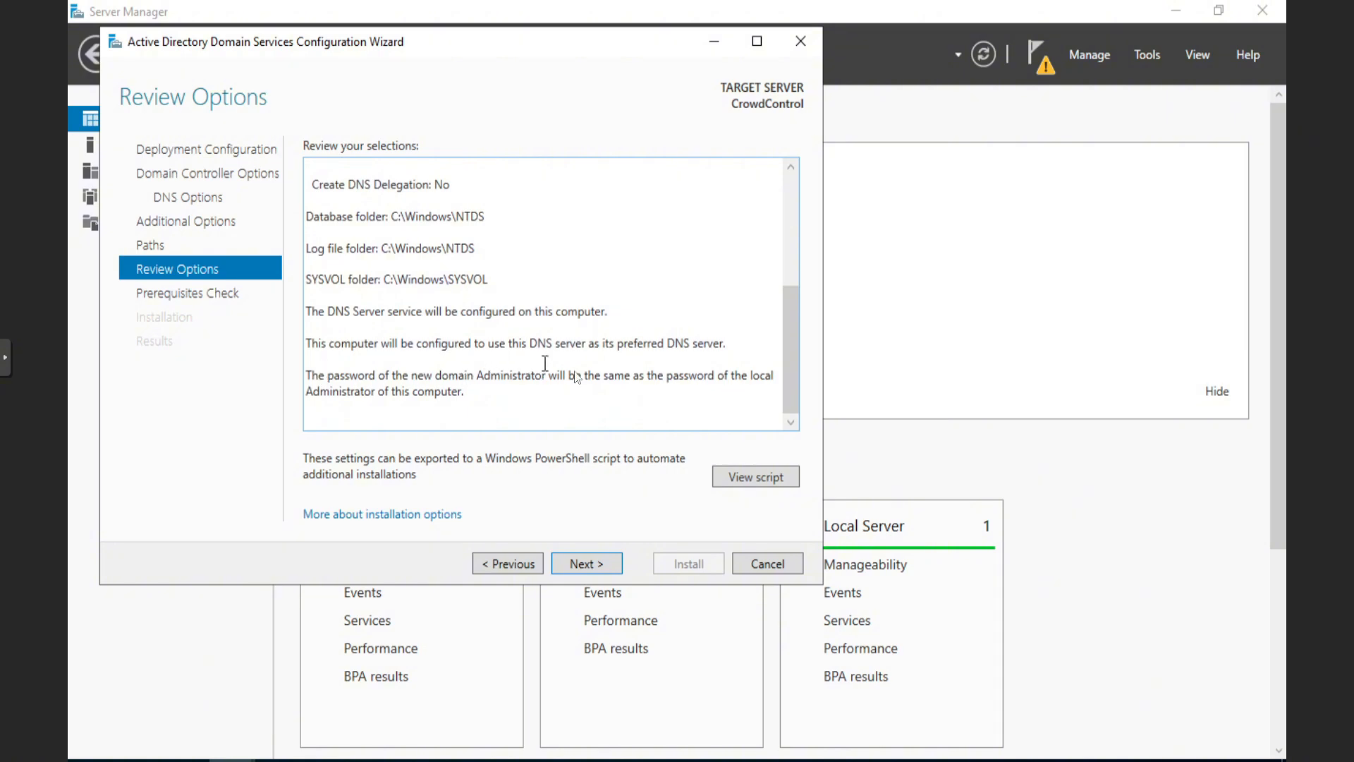
{"action": "left_click", "coordinate": [586, 566]}
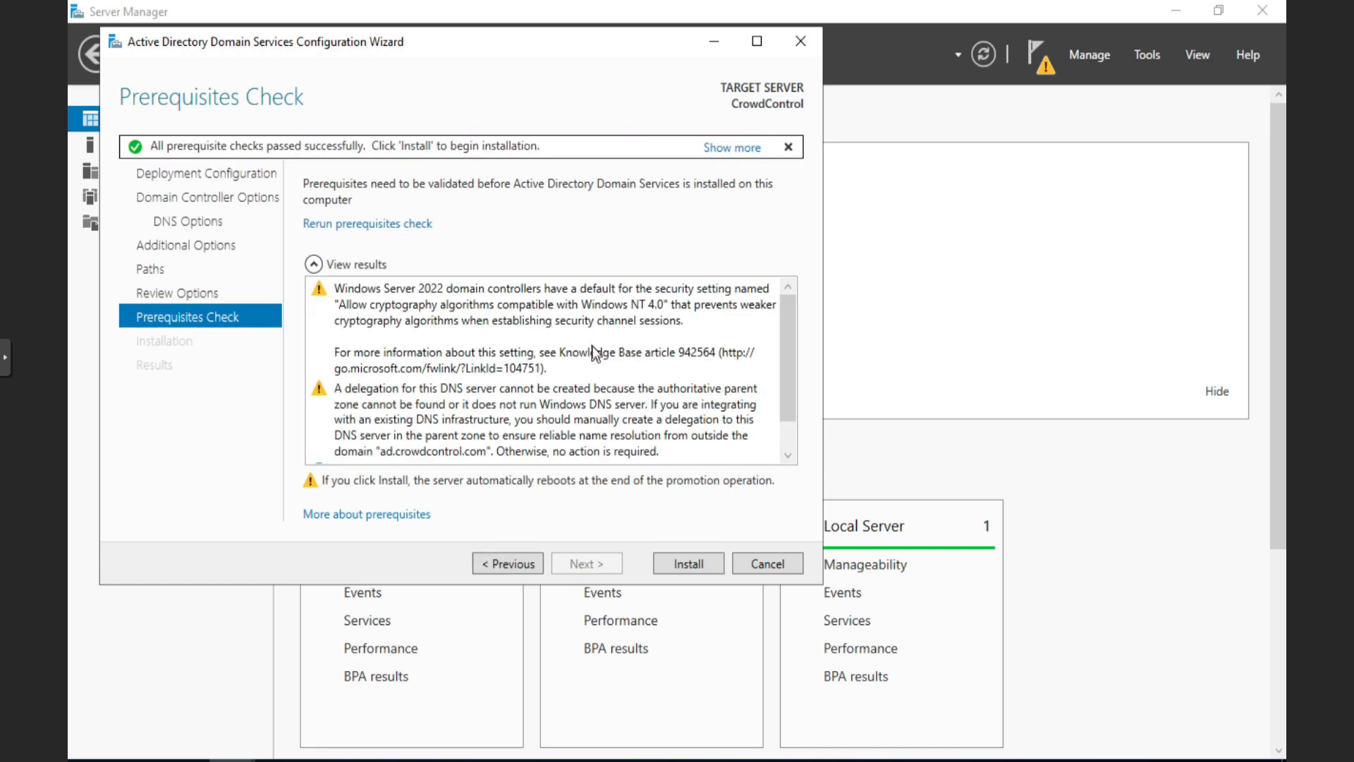
Review the passed prerequisite results and start the domain controller installation
{"action": "scroll", "coordinate": [596, 353], "scroll_direction": "down", "scroll_amount": 2}
{"action": "scroll", "coordinate": [460, 390], "scroll_direction": "up", "scroll_amount": 1}
{"action": "left_click", "coordinate": [689, 564]}
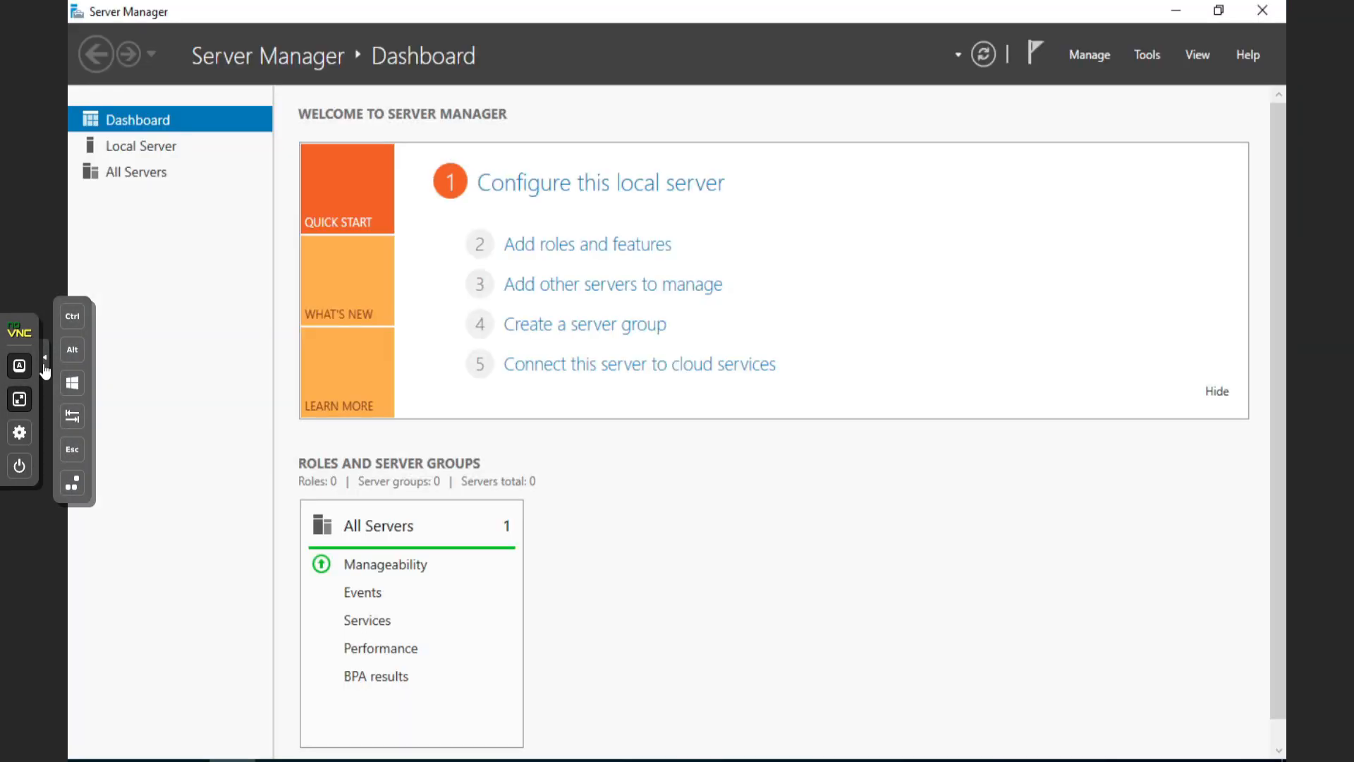
Collapse the noVNC sidebar and check Local Server, AD DS and notifications before reviewing the Dashboard
{"action": "left_click", "coordinate": [44, 362]}
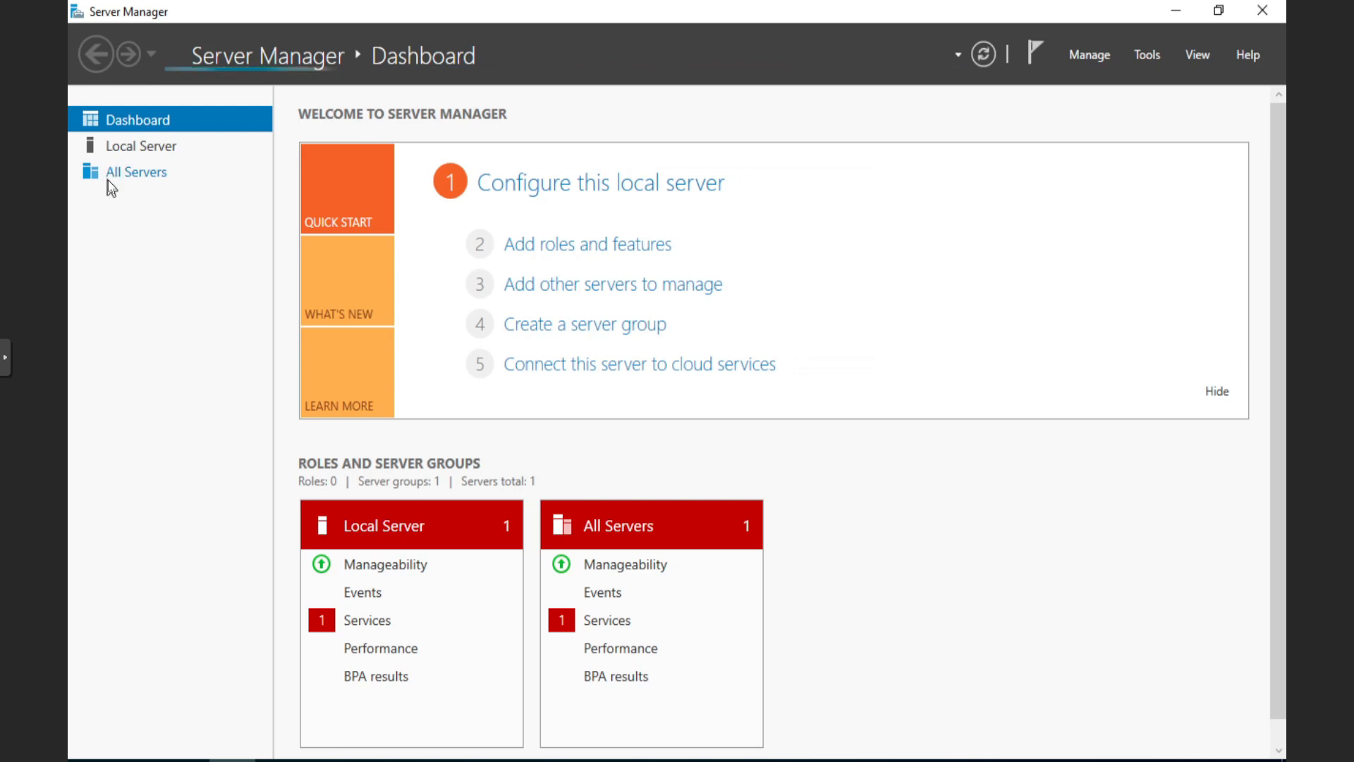
{"action": "left_click", "coordinate": [111, 148]}
{"action": "left_click", "coordinate": [144, 200]}
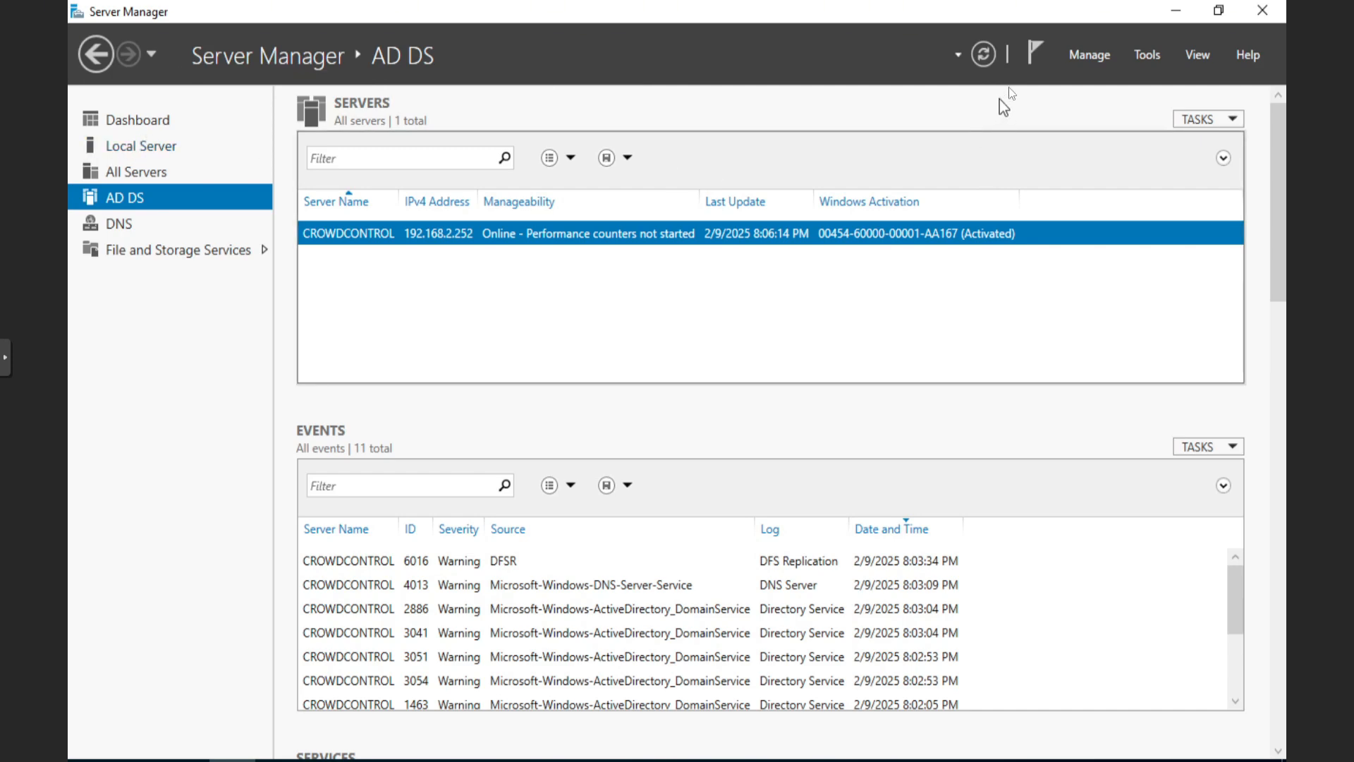
{"action": "left_click", "coordinate": [1031, 53]}
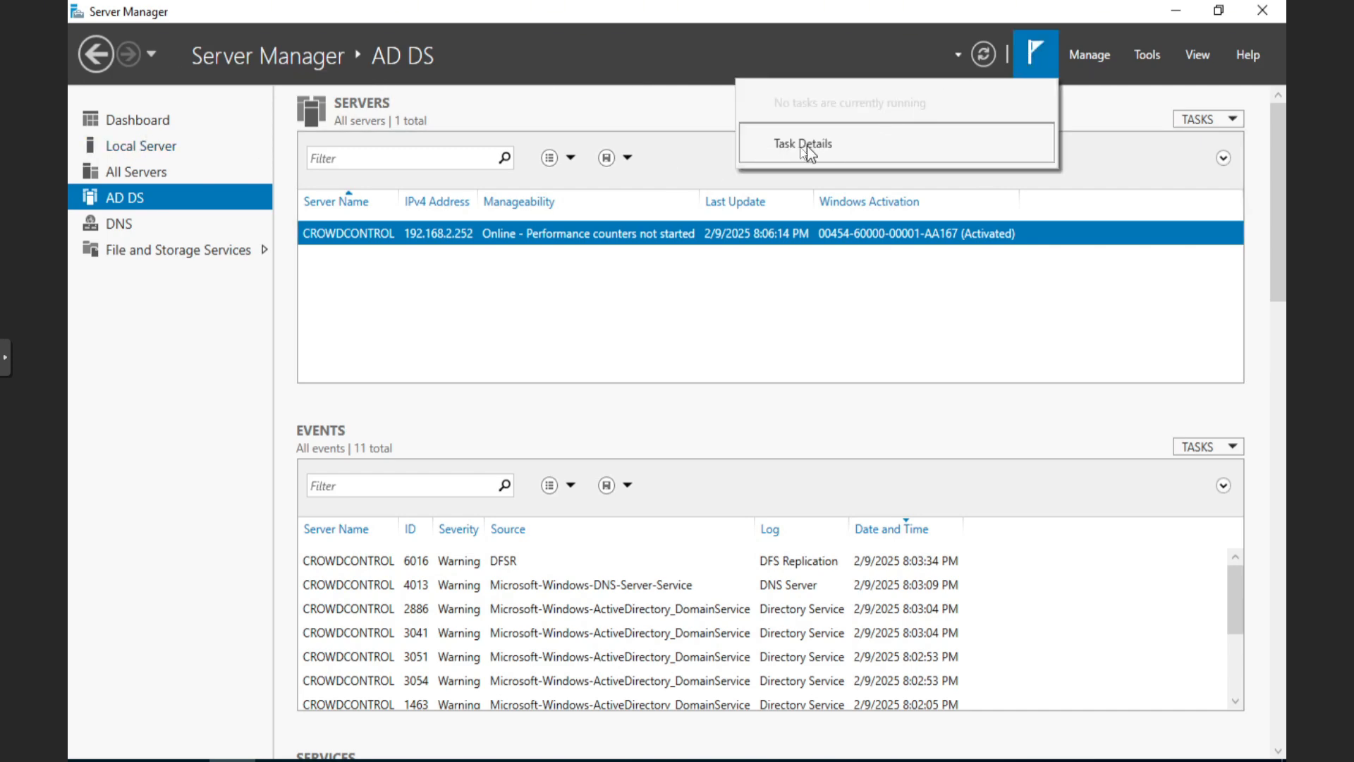
{"action": "left_click", "coordinate": [155, 149]}
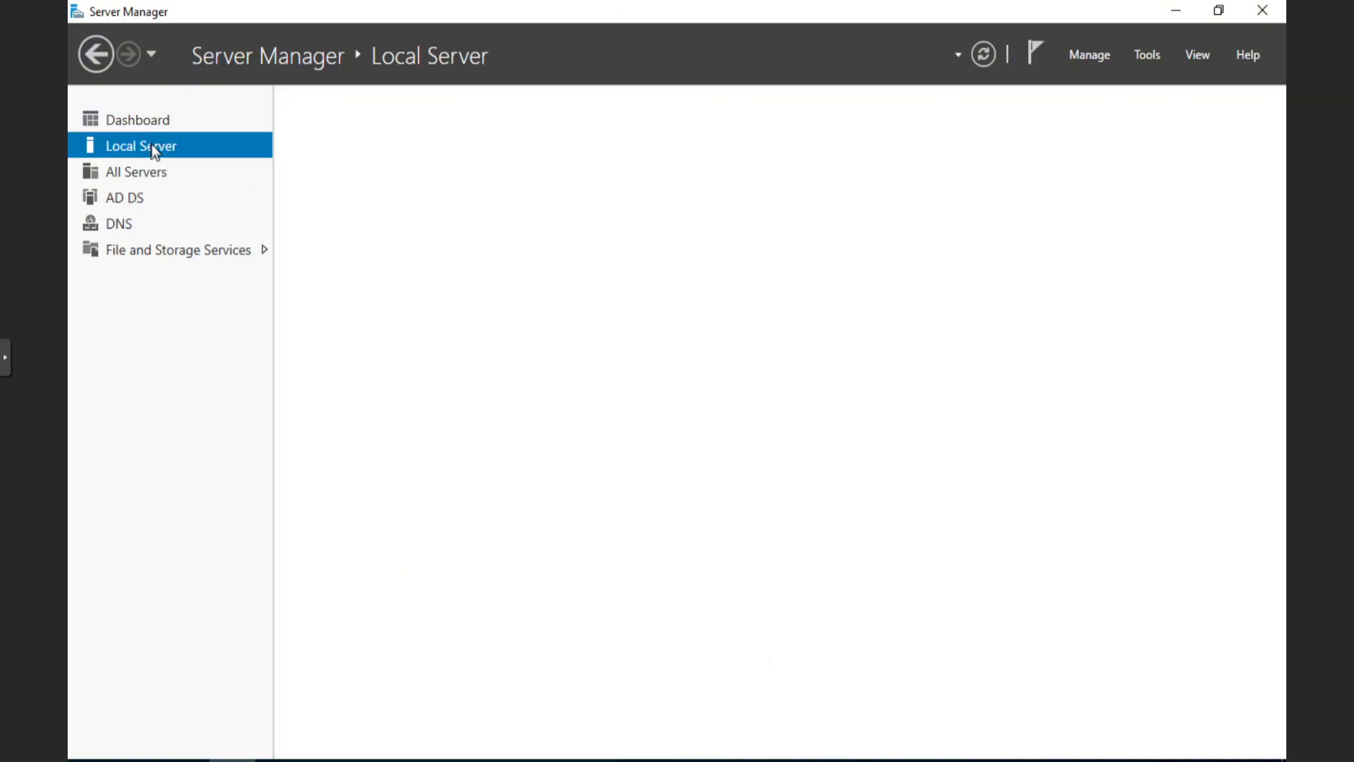
{"action": "left_click", "coordinate": [142, 129]}
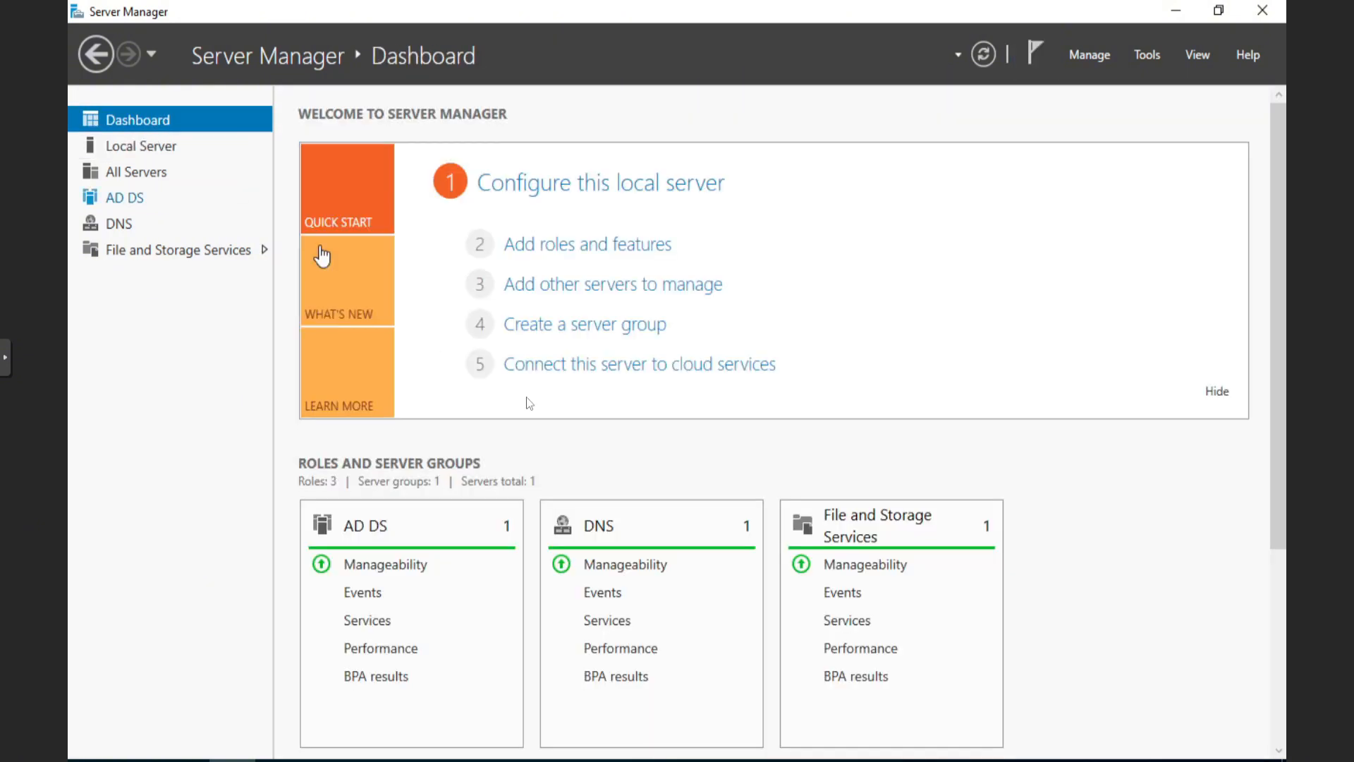
{"action": "scroll", "coordinate": [788, 468], "scroll_direction": "down", "scroll_amount": 5}
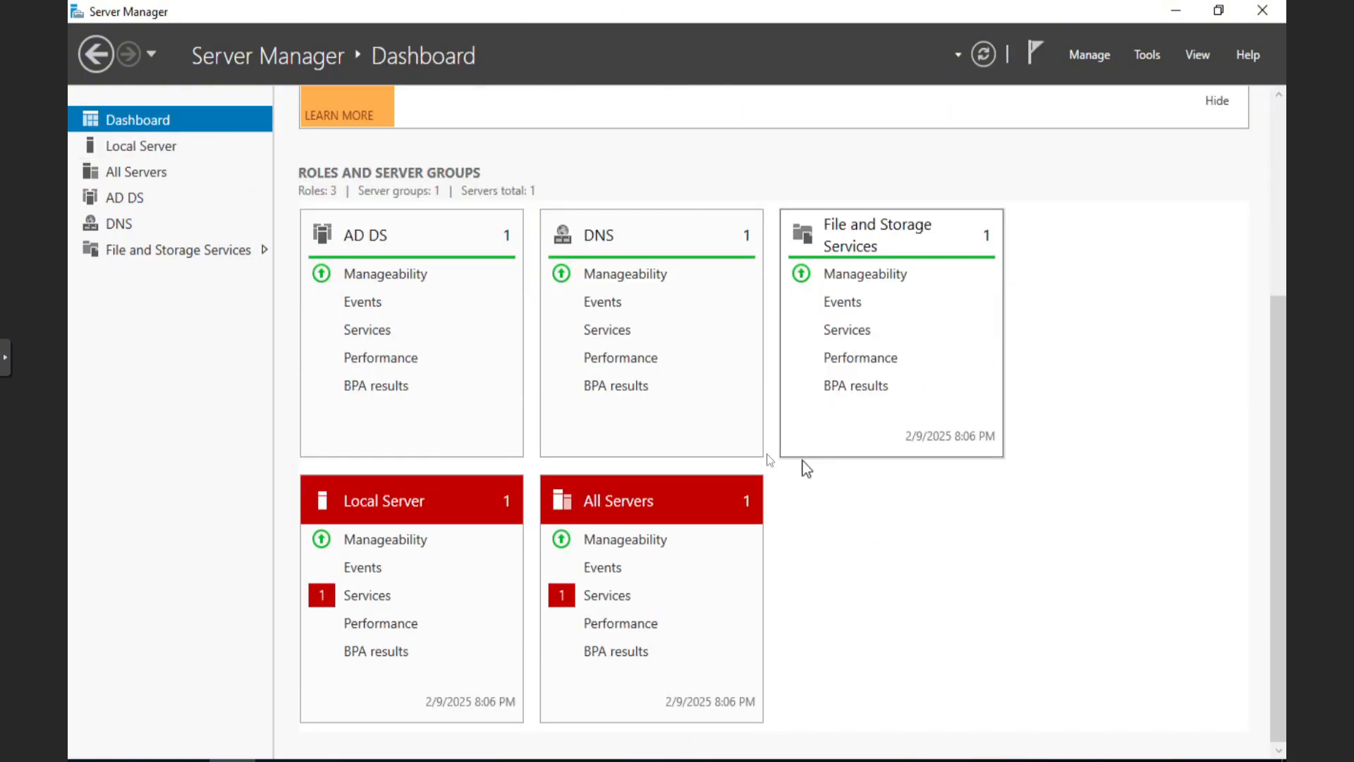
Start the stopped Clipboard User Service from the Local Server Services alert
{"action": "left_click", "coordinate": [379, 596]}
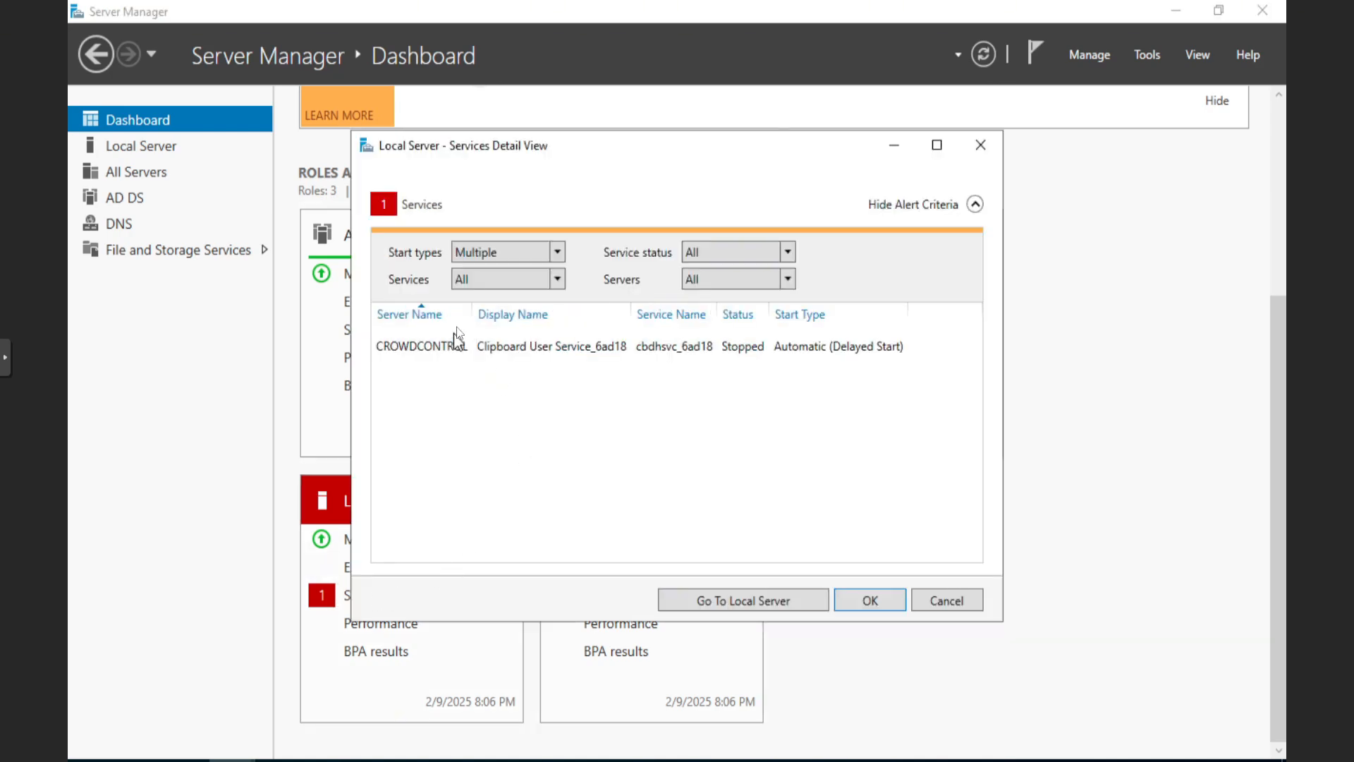
{"action": "left_click", "coordinate": [738, 352]}
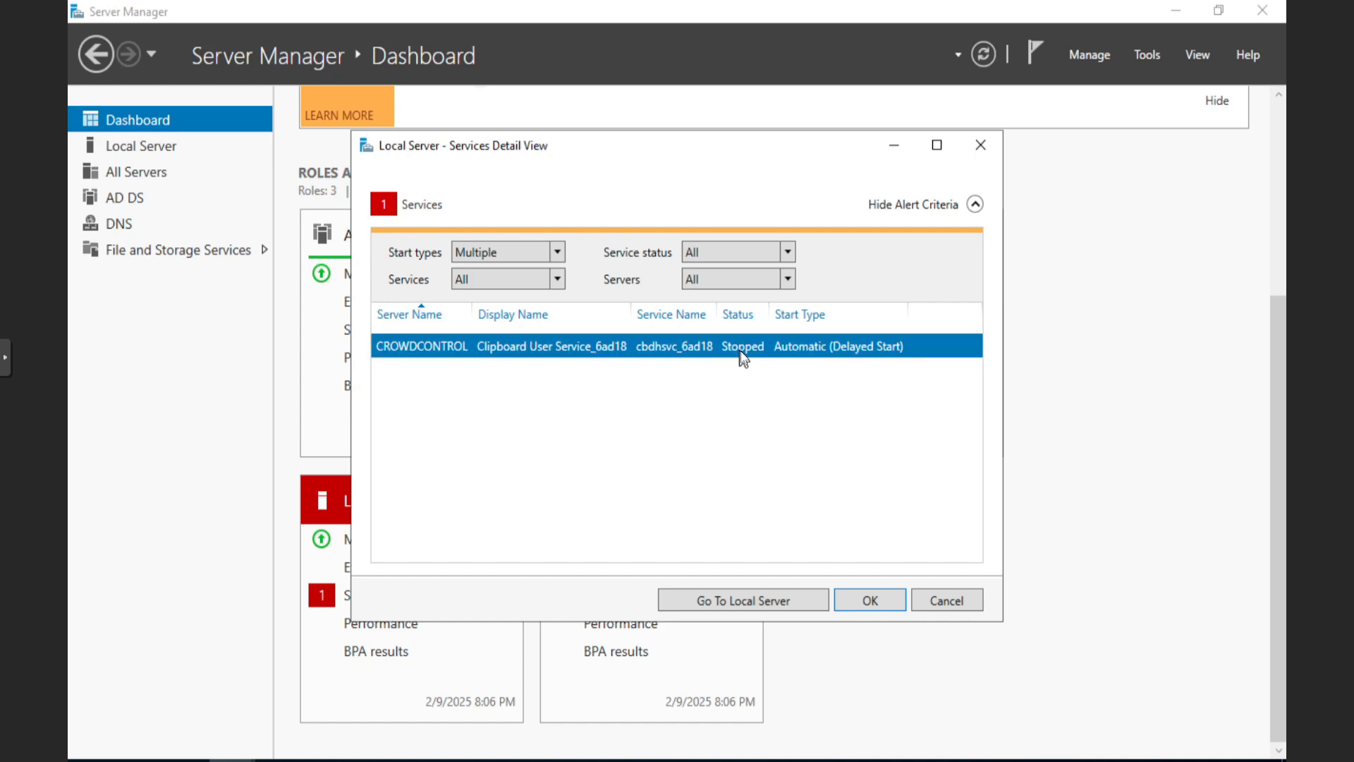
{"action": "right_click", "coordinate": [668, 352]}
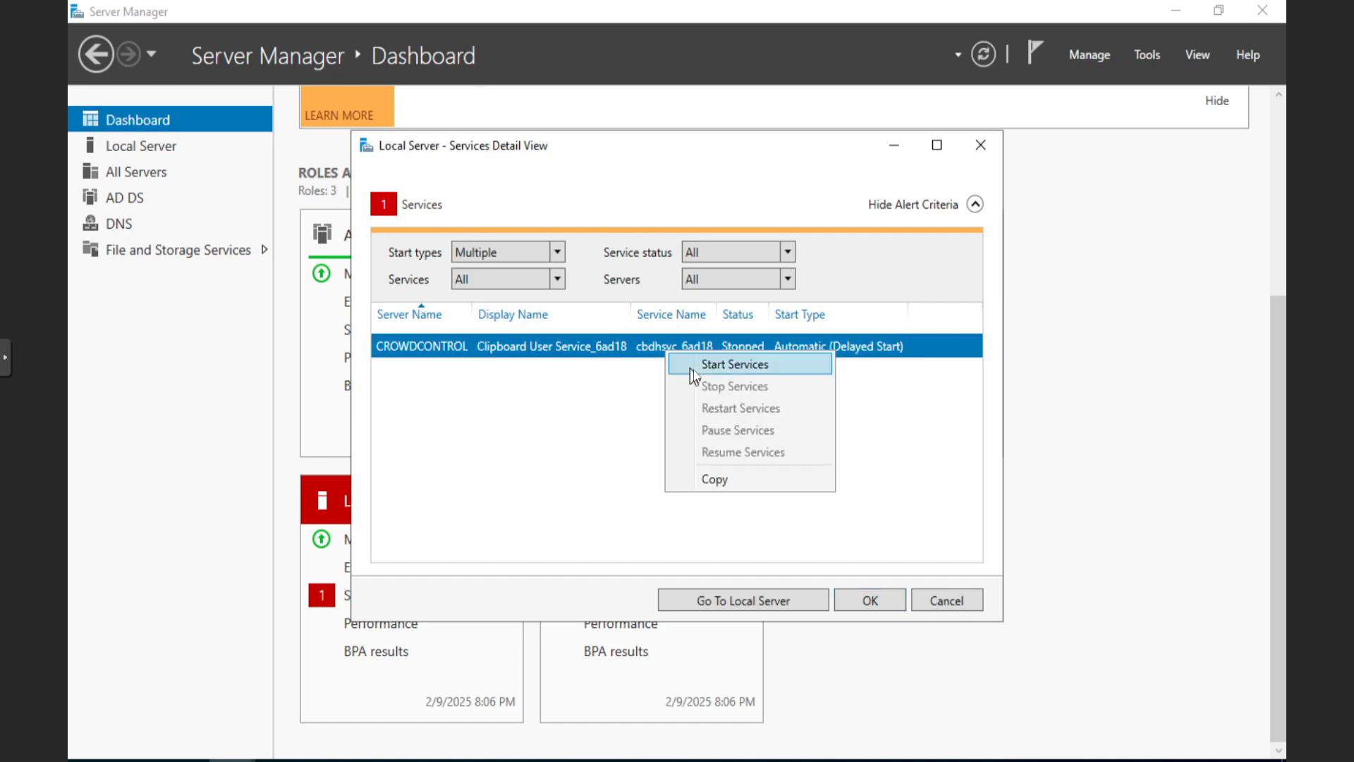
{"action": "left_click", "coordinate": [692, 366]}
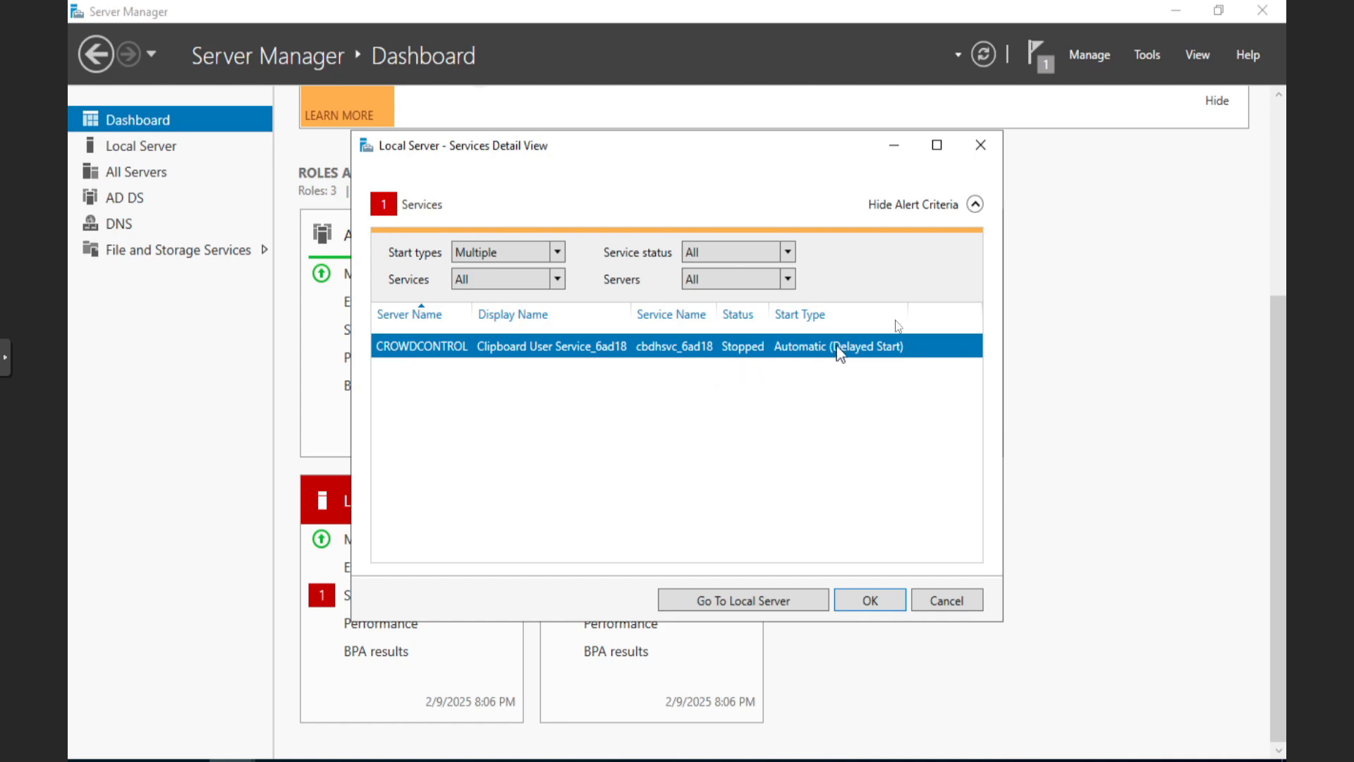
Dismiss the completed service-start task, close the services view, and go to the DNS role page
{"action": "left_click", "coordinate": [1040, 62]}
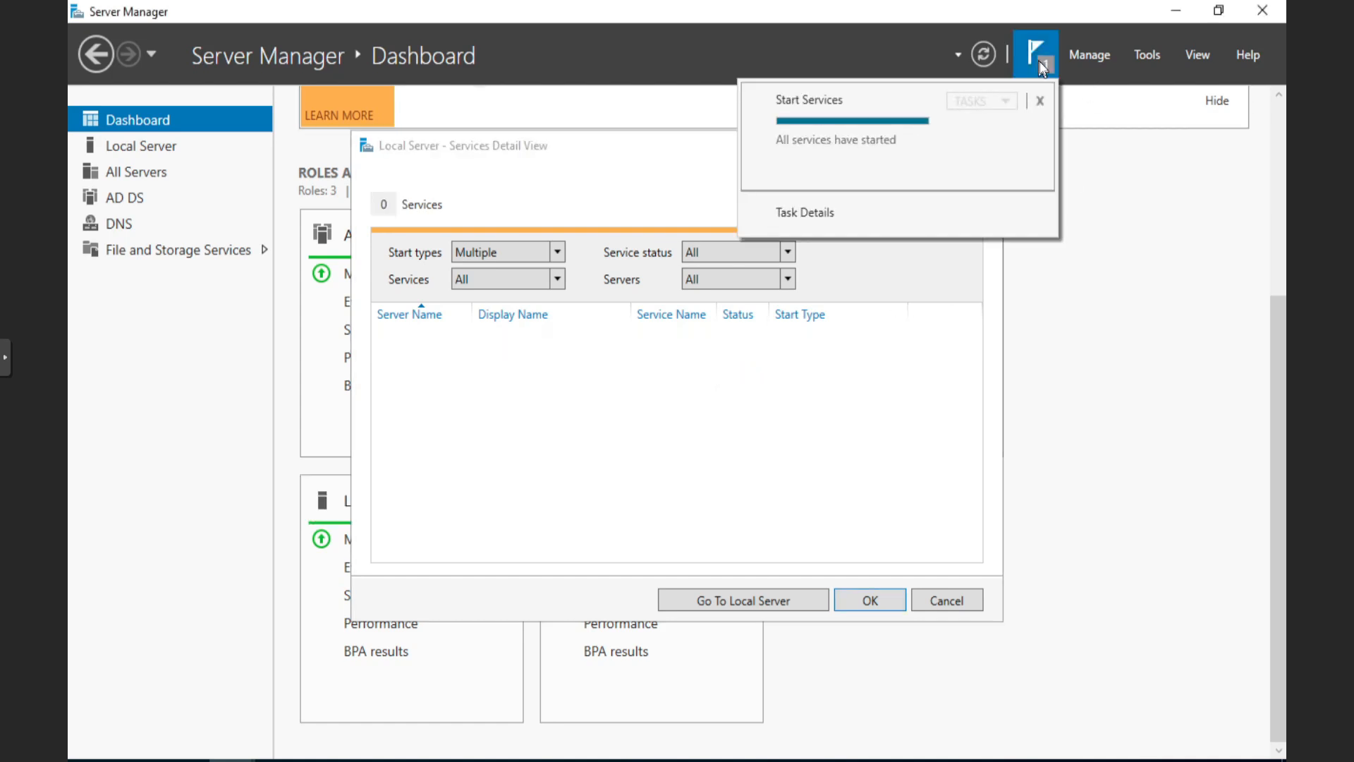
{"action": "left_click", "coordinate": [1040, 101]}
{"action": "left_click", "coordinate": [1050, 329]}
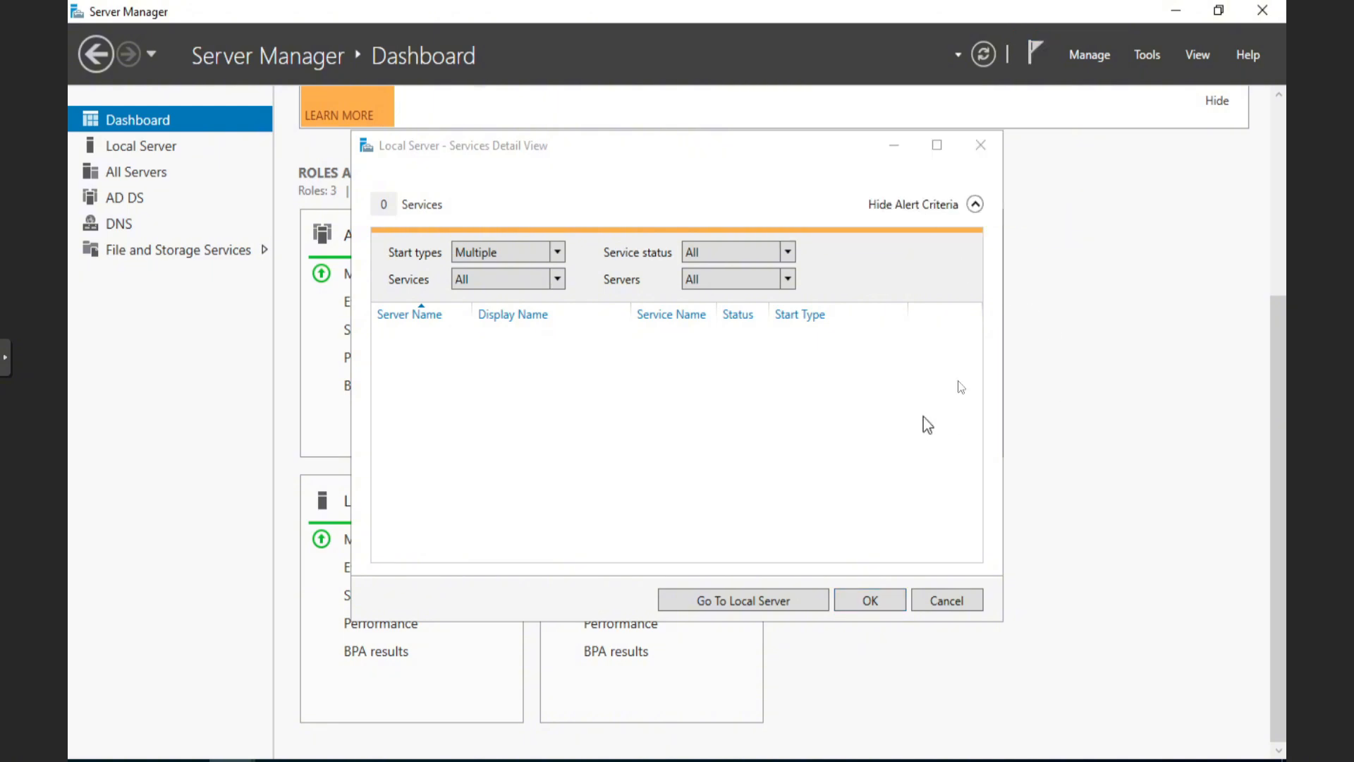
{"action": "left_click", "coordinate": [972, 147]}
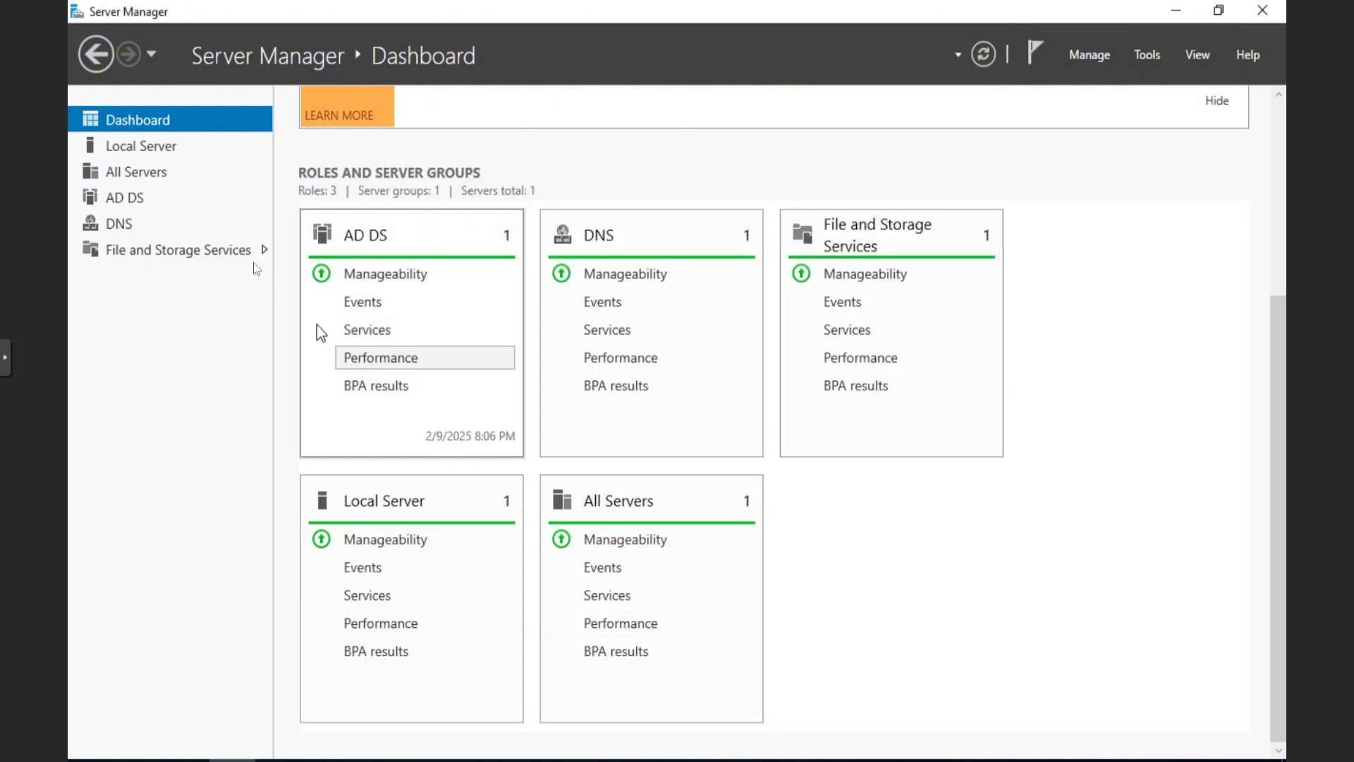
{"action": "left_click", "coordinate": [125, 233]}
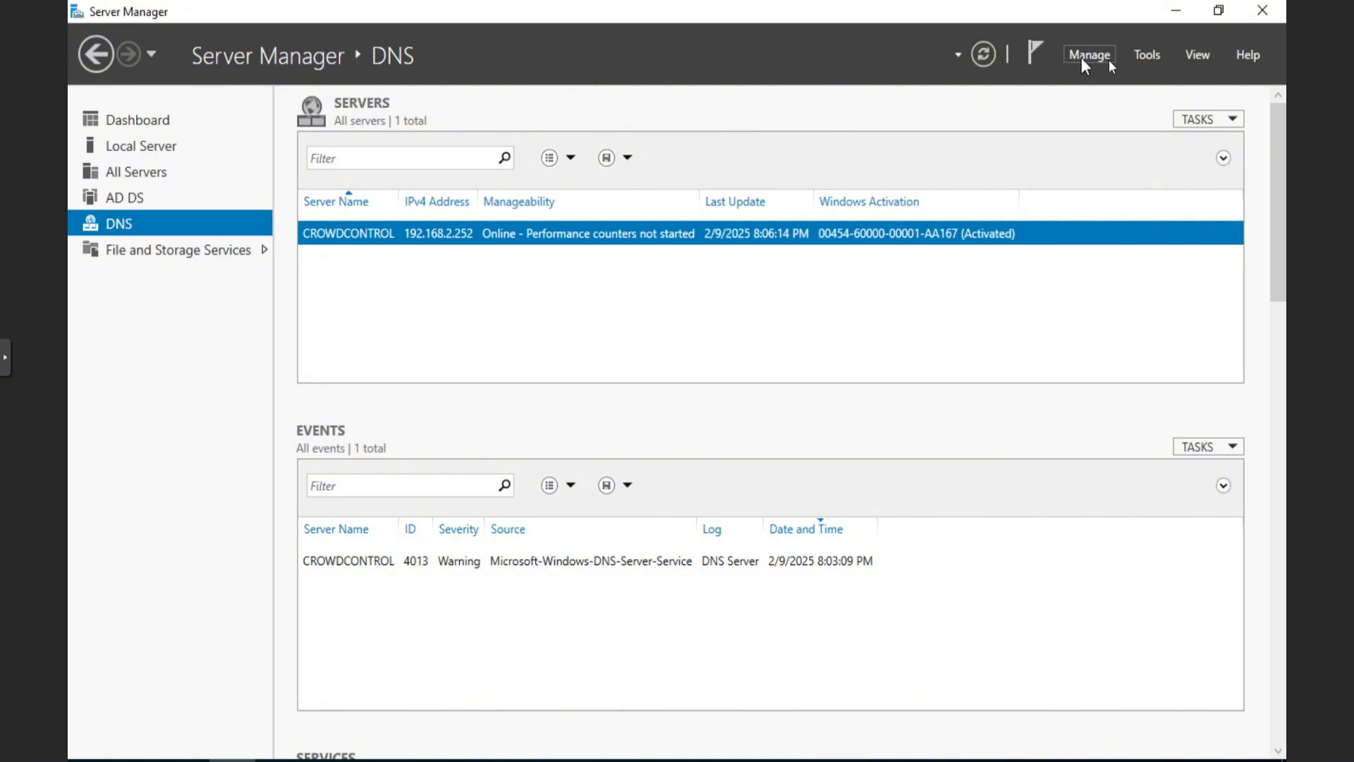
Open Active Directory Users and Computers at ad.crowdcontrol.com/Users and bring up the Administrator account's actions
{"action": "left_click", "coordinate": [1141, 62]}
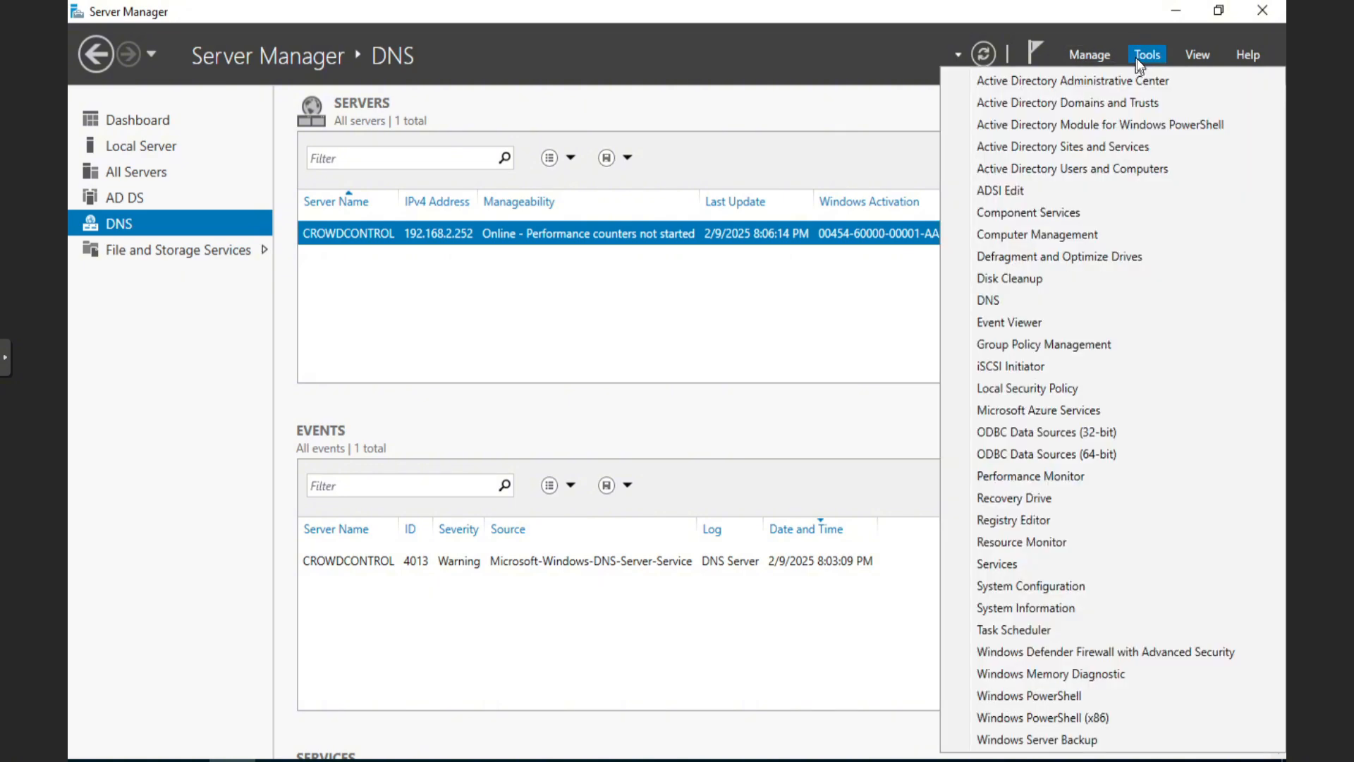
{"action": "left_click", "coordinate": [1086, 171]}
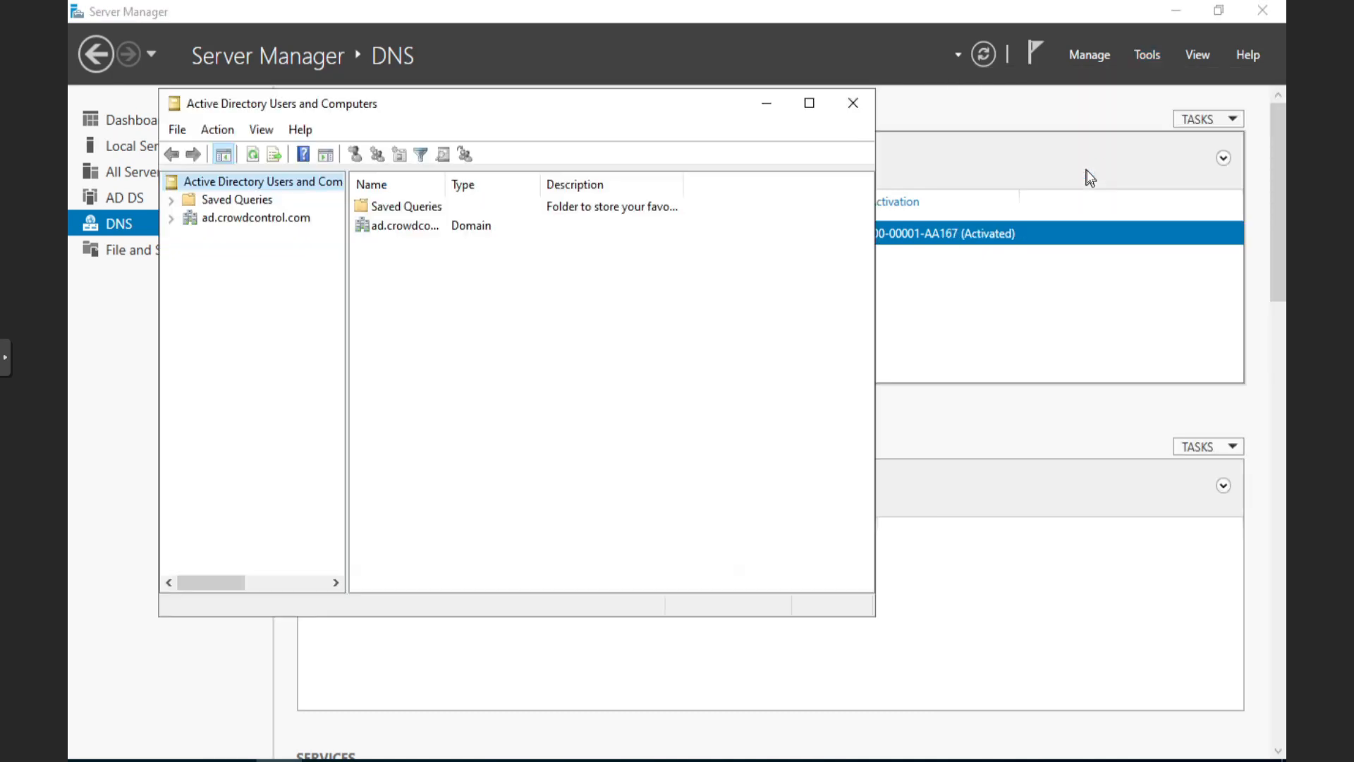
{"action": "left_click", "coordinate": [172, 222]}
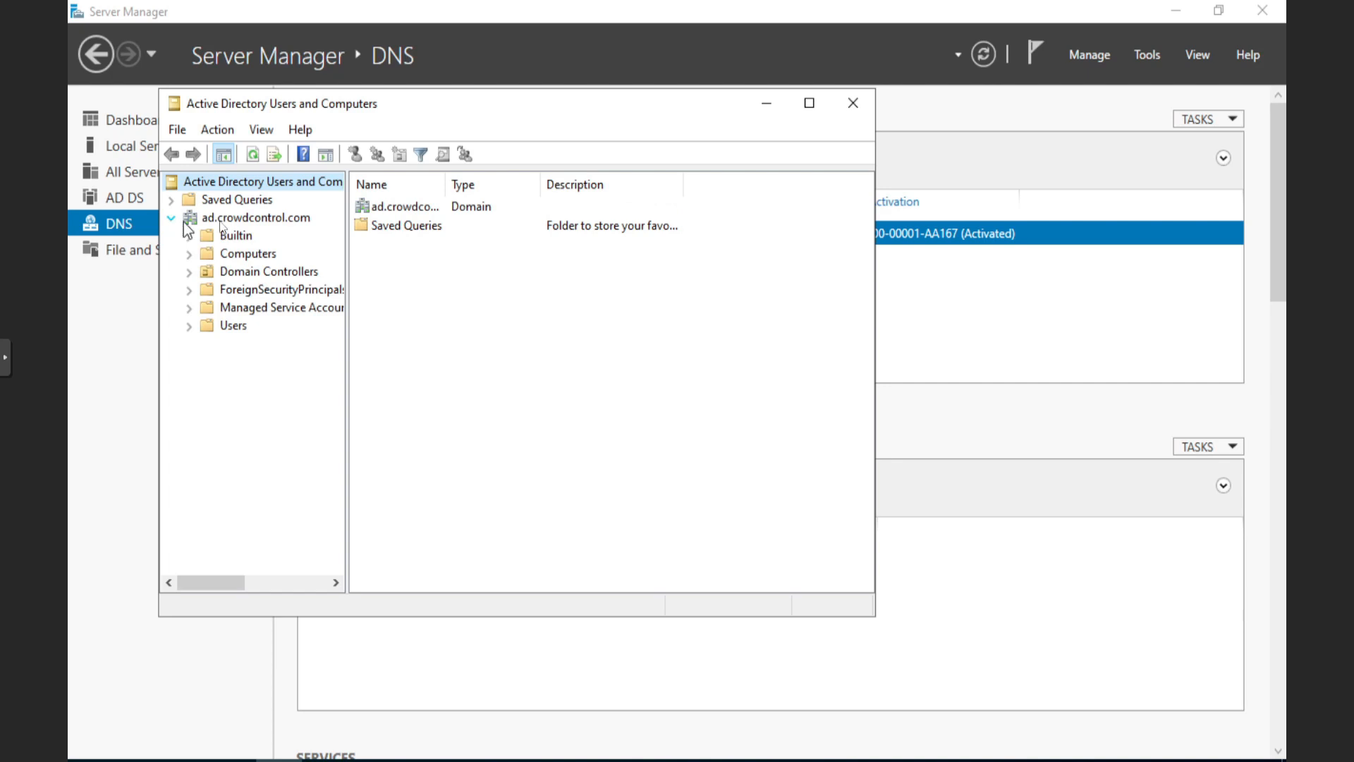
{"action": "left_click", "coordinate": [208, 326]}
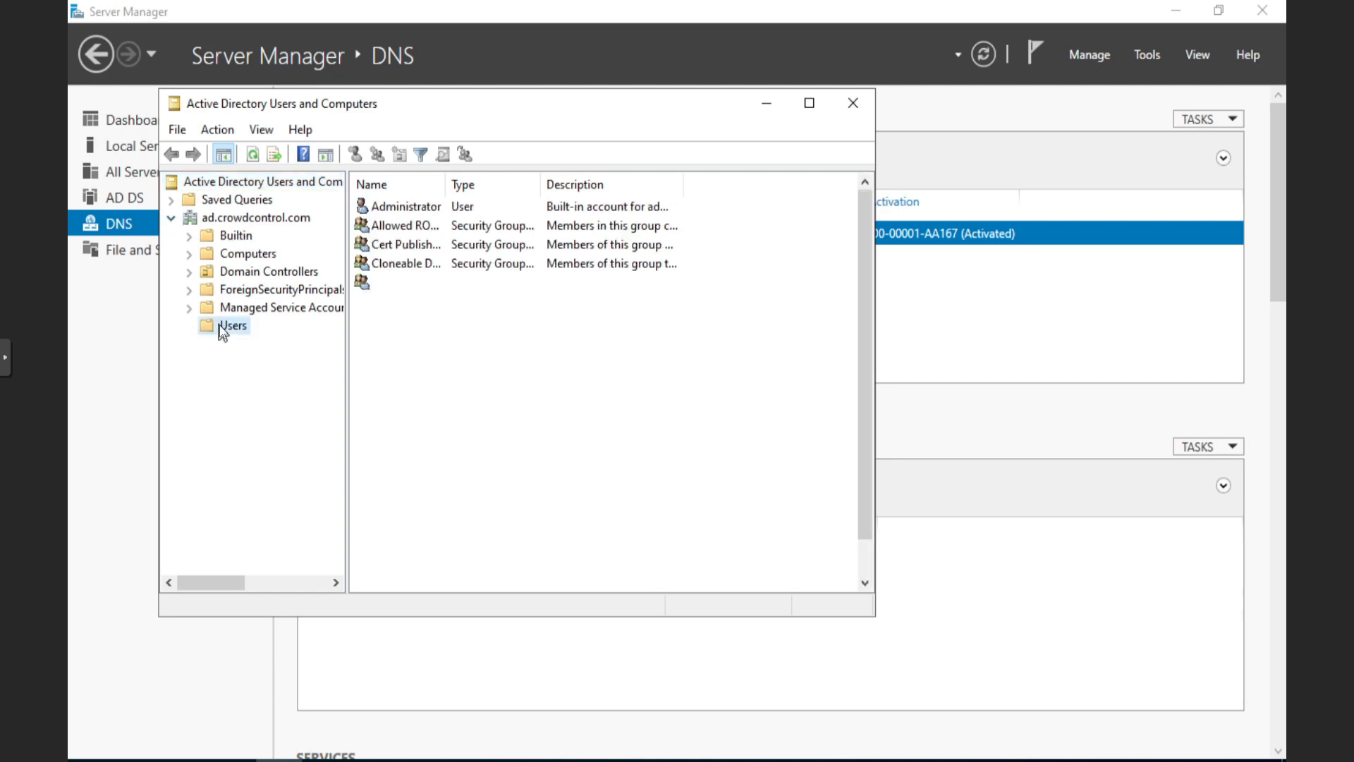
{"action": "left_click_drag", "start_coordinate": [445, 182], "coordinate": [493, 181]}
{"action": "left_click", "coordinate": [403, 210]}
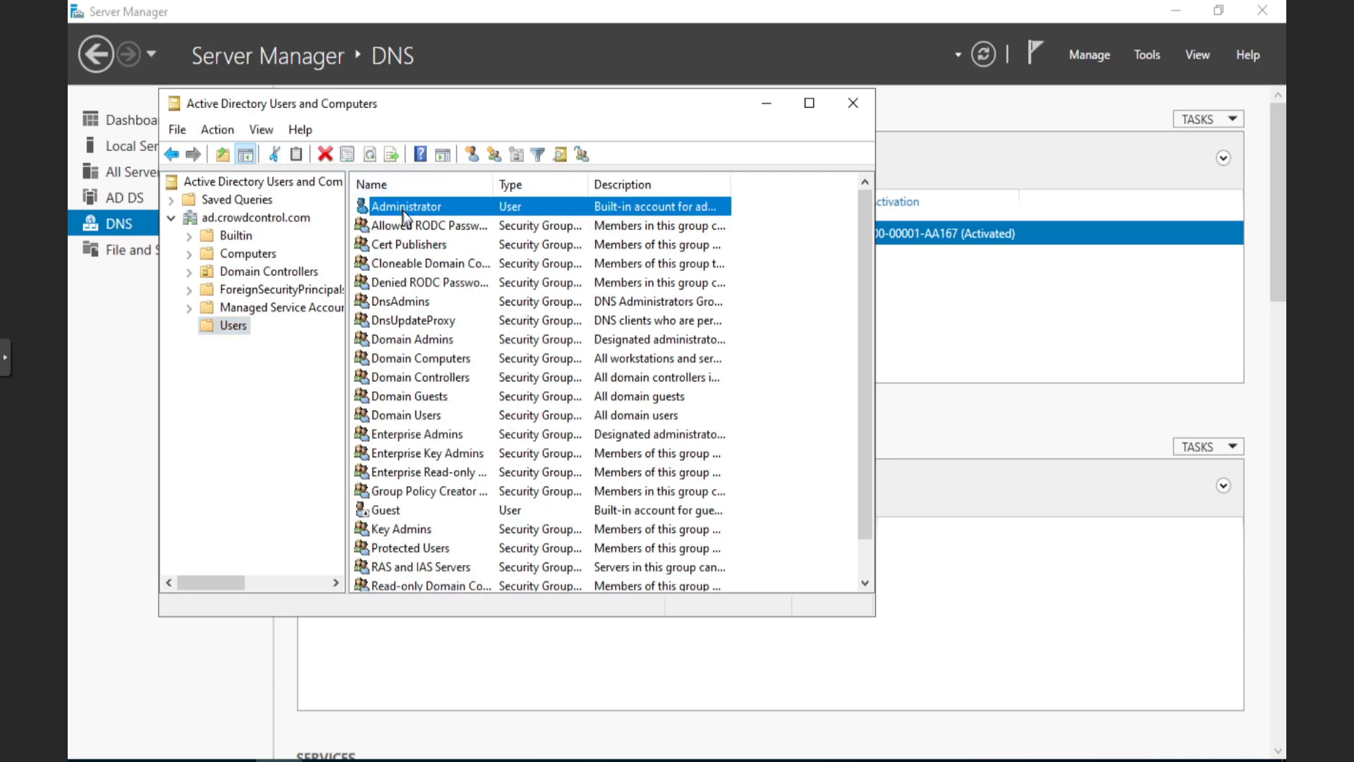
{"action": "right_click", "coordinate": [403, 210]}
Copy Administrator into a new user named Groot AllMighty with logon name groot
{"action": "left_click", "coordinate": [466, 220]}
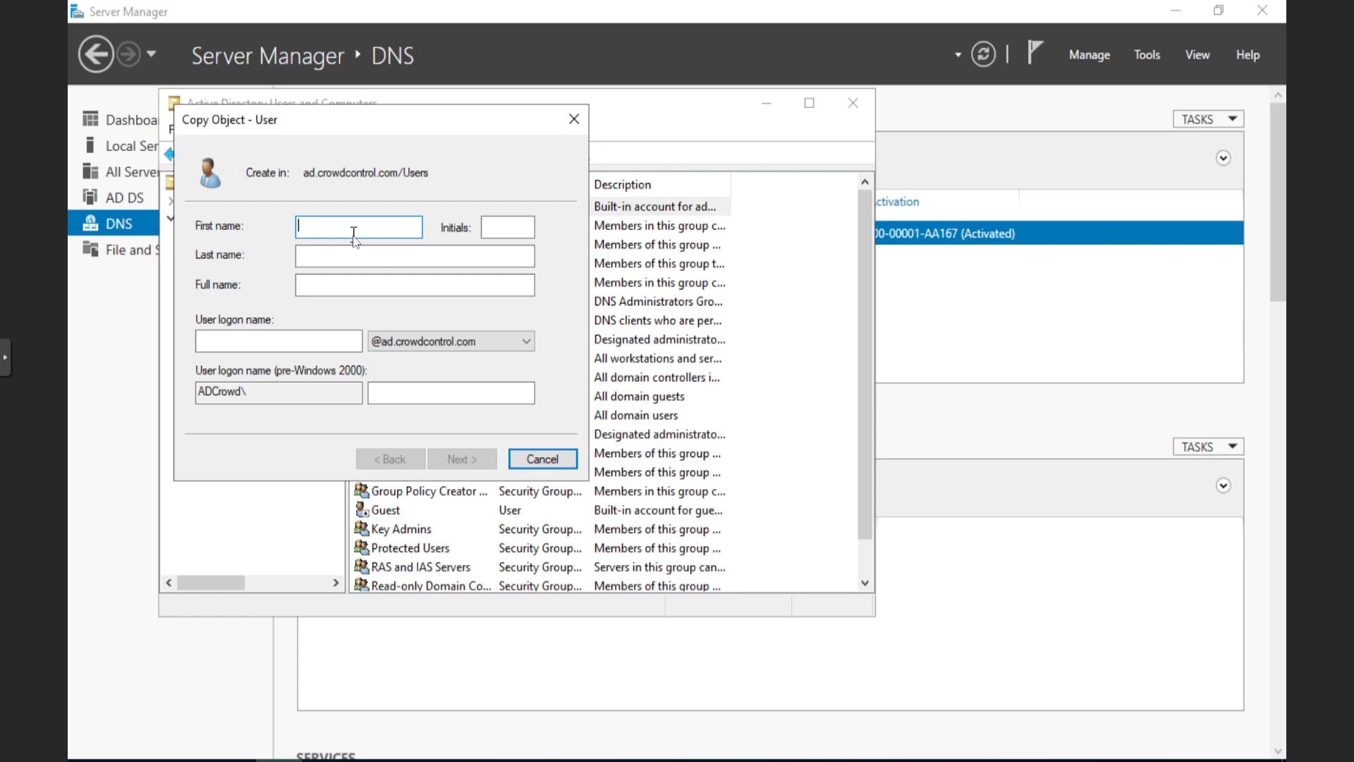
{"action": "type", "text": "Groot"}
{"action": "key", "text": "Tab"}
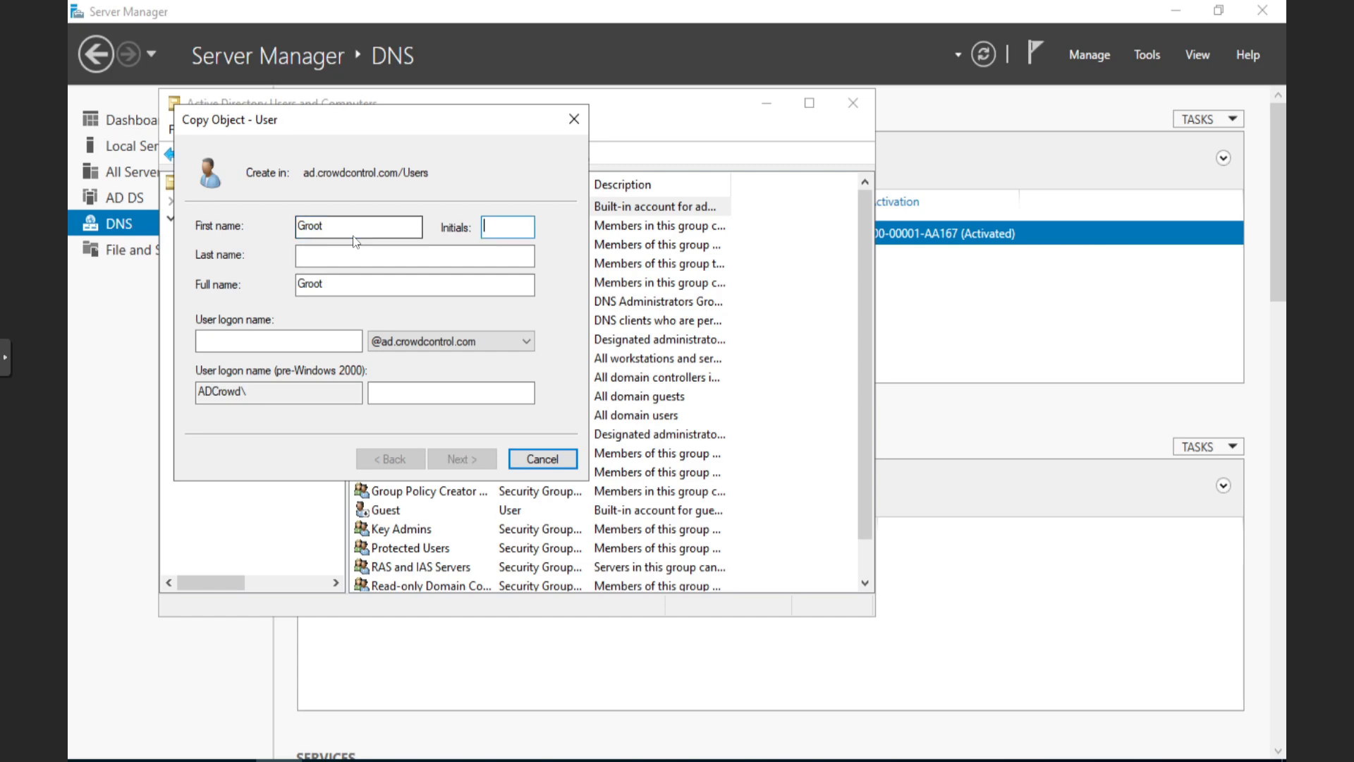
{"action": "key", "text": "Tab"}
{"action": "type", "text": "AllMighty"}
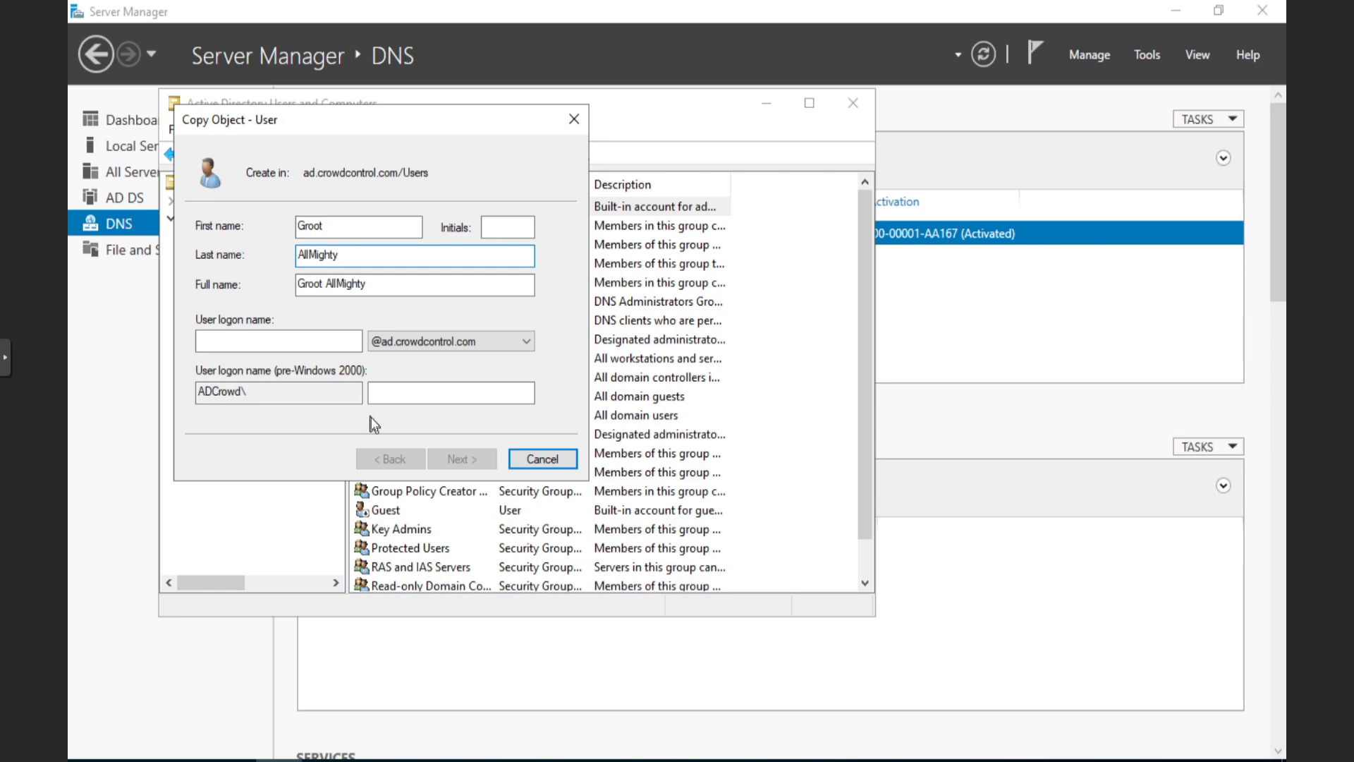
{"action": "key", "text": "Tab"}
{"action": "key", "text": "Tab"}
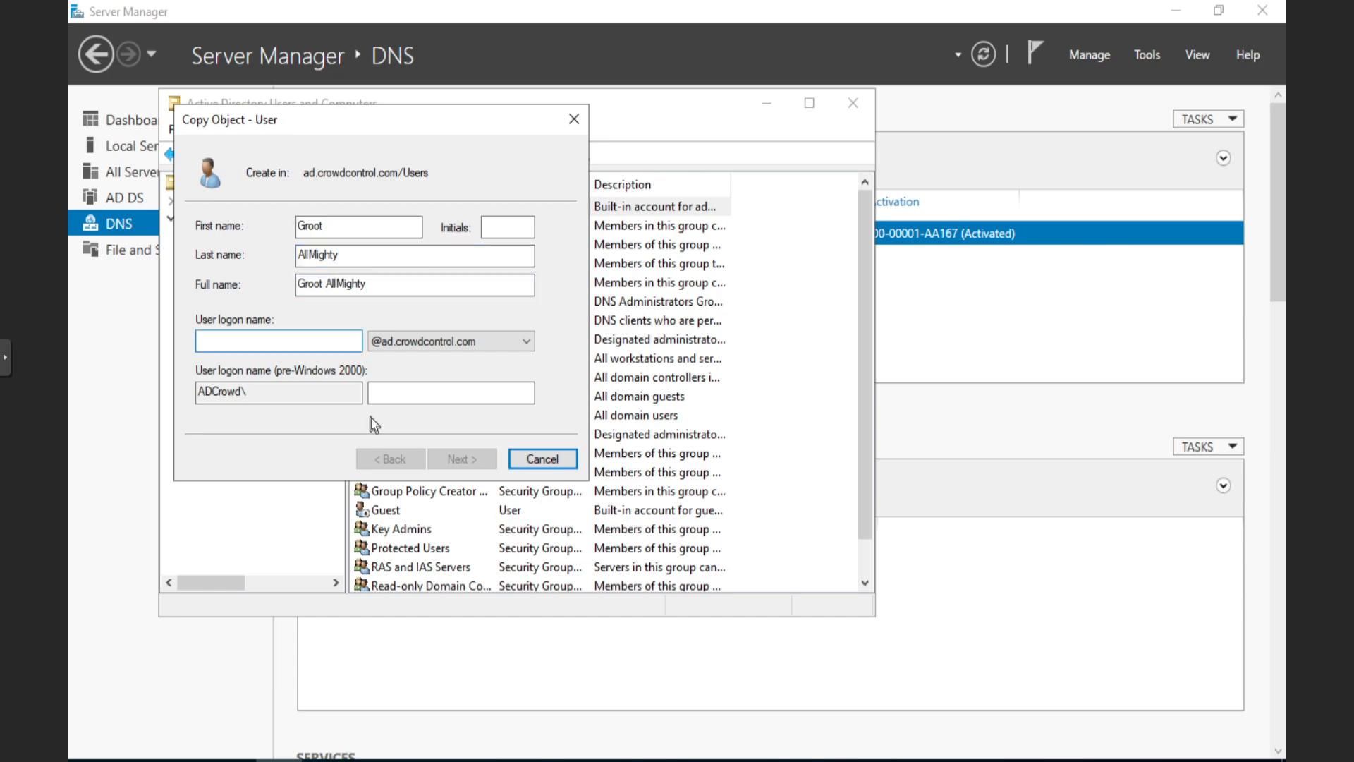
{"action": "key", "text": "Tab"}
{"action": "key", "text": "Tab"}
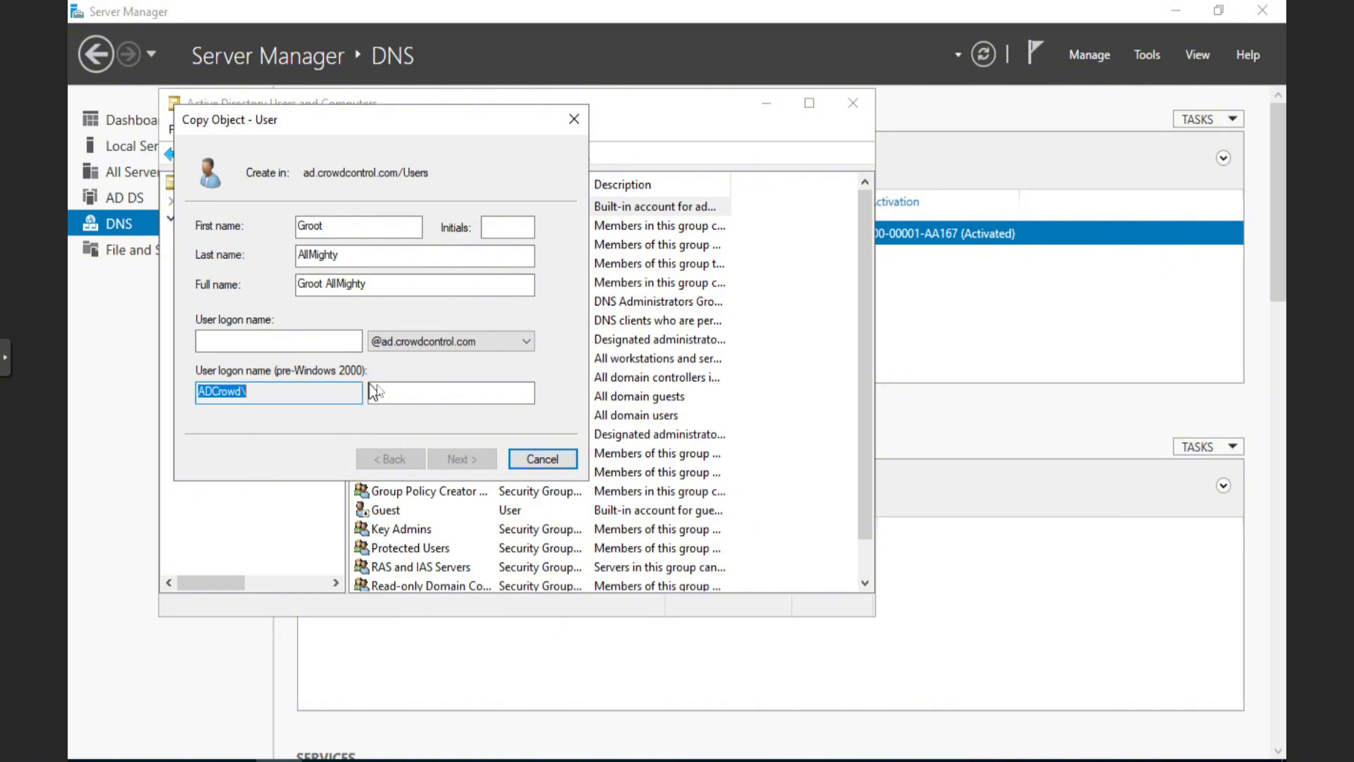
{"action": "left_click", "coordinate": [441, 394]}
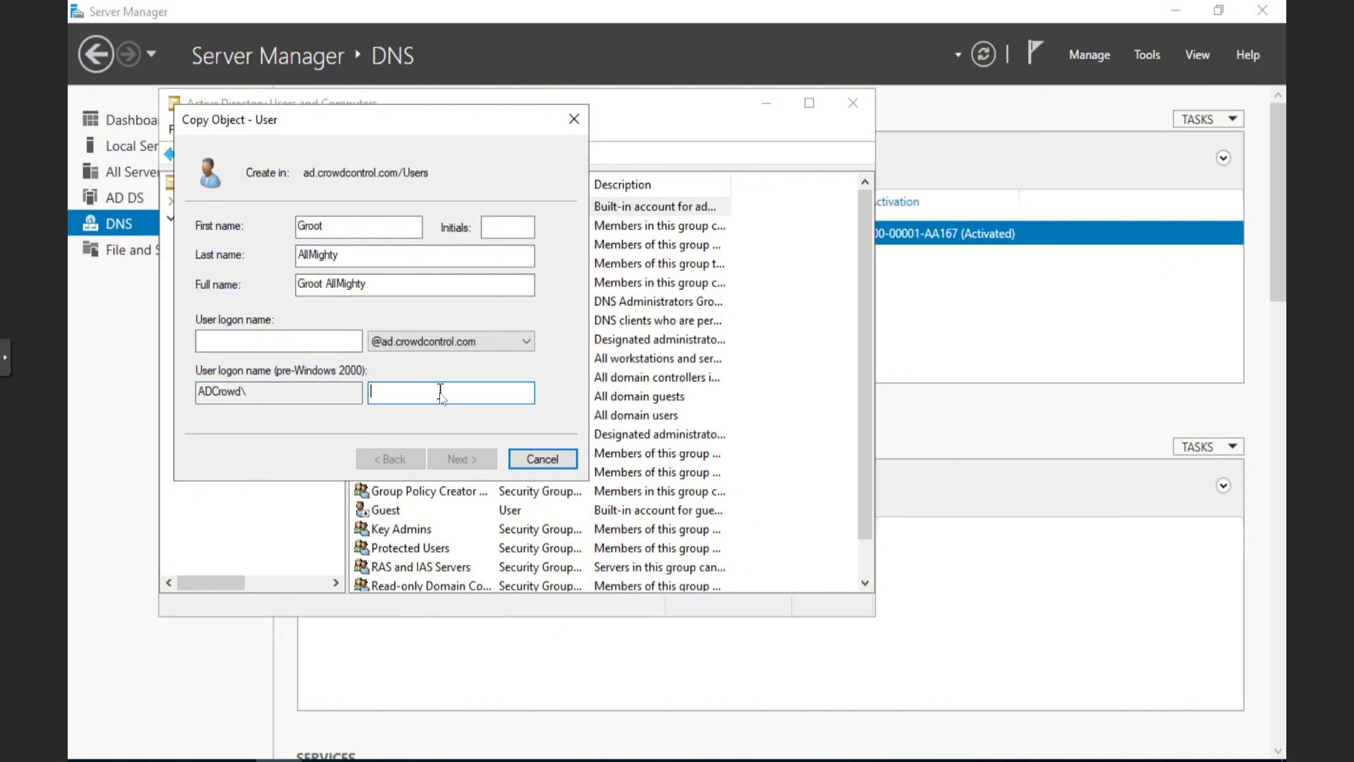
{"action": "left_click", "coordinate": [293, 342]}
{"action": "type", "text": "groot"}
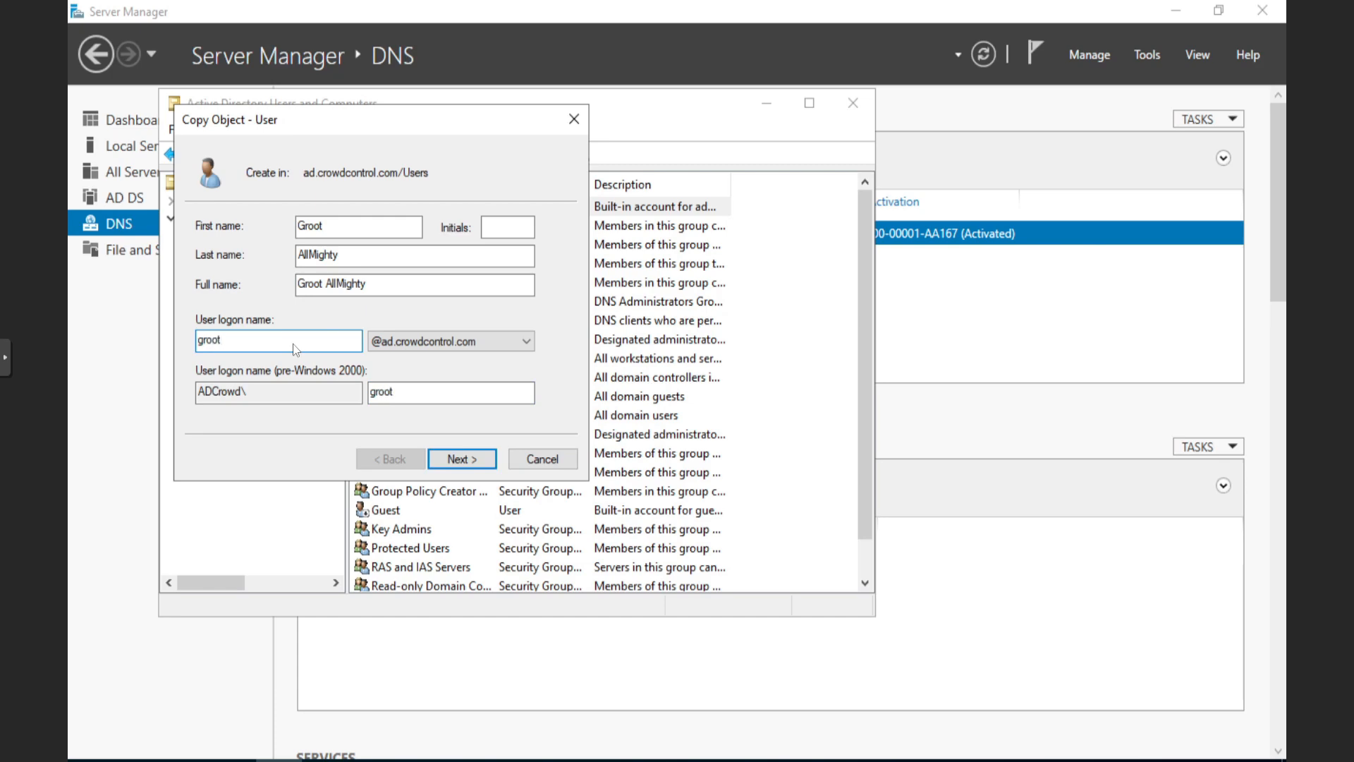
Set and confirm the new user's password, then finish creating the account
{"action": "left_click", "coordinate": [473, 457]}
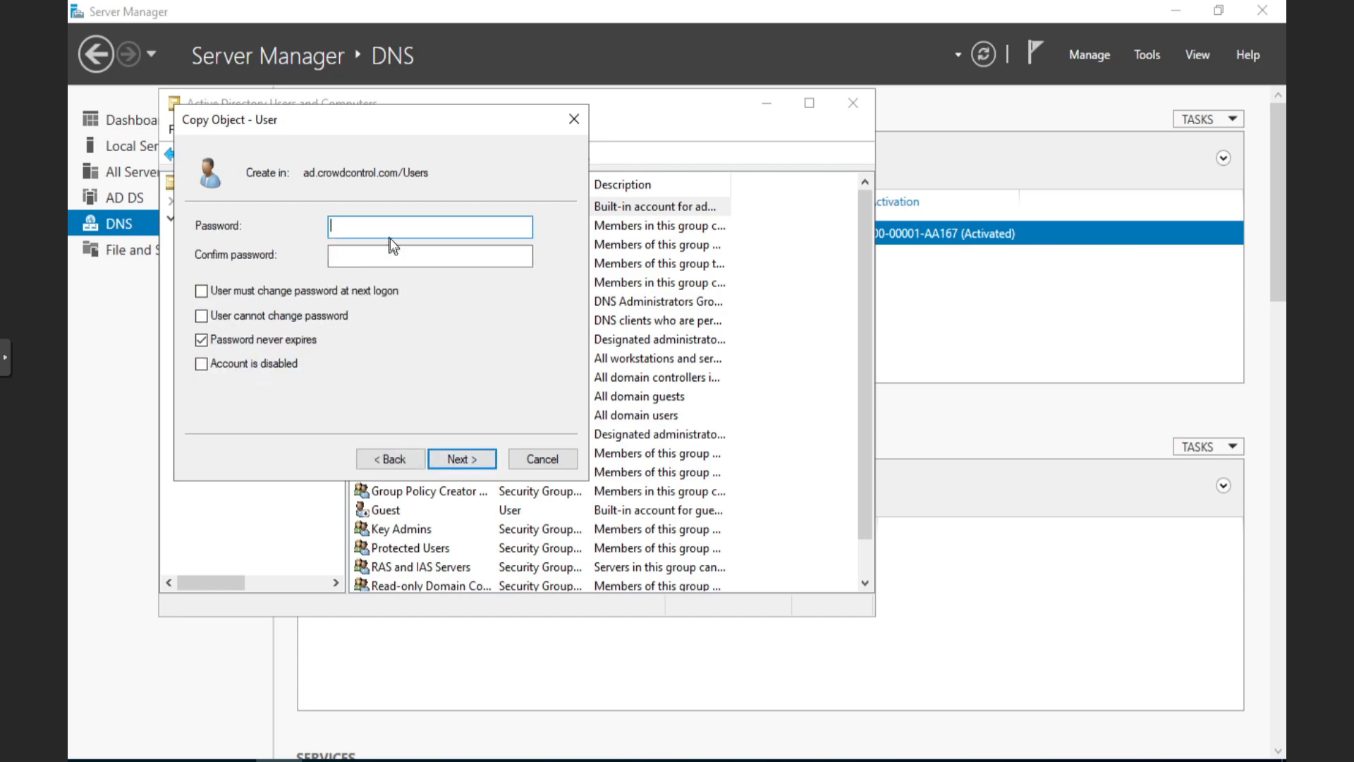
{"action": "type", "text": "••"}
{"action": "key", "text": "Tab"}
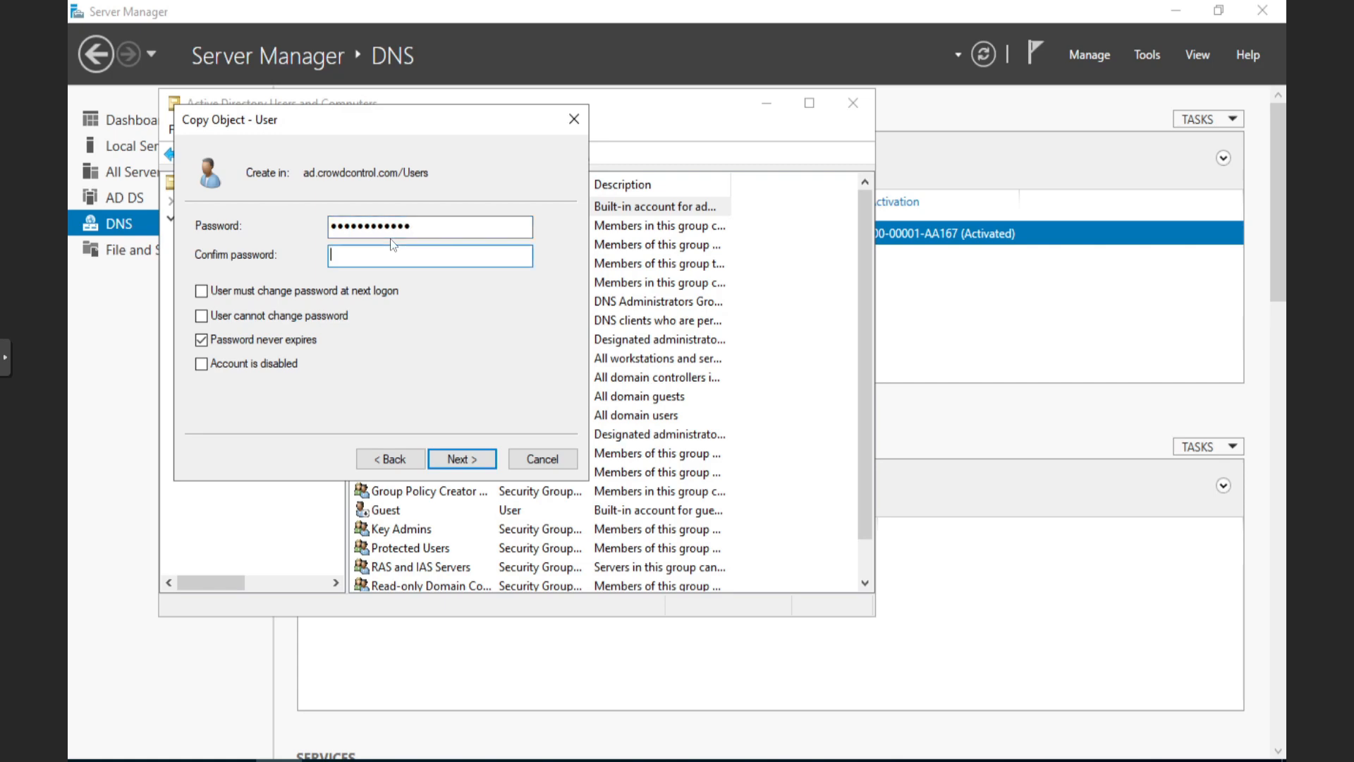
{"action": "type", "text": "••"}
{"action": "left_click", "coordinate": [465, 460]}
{"action": "left_click", "coordinate": [472, 460]}
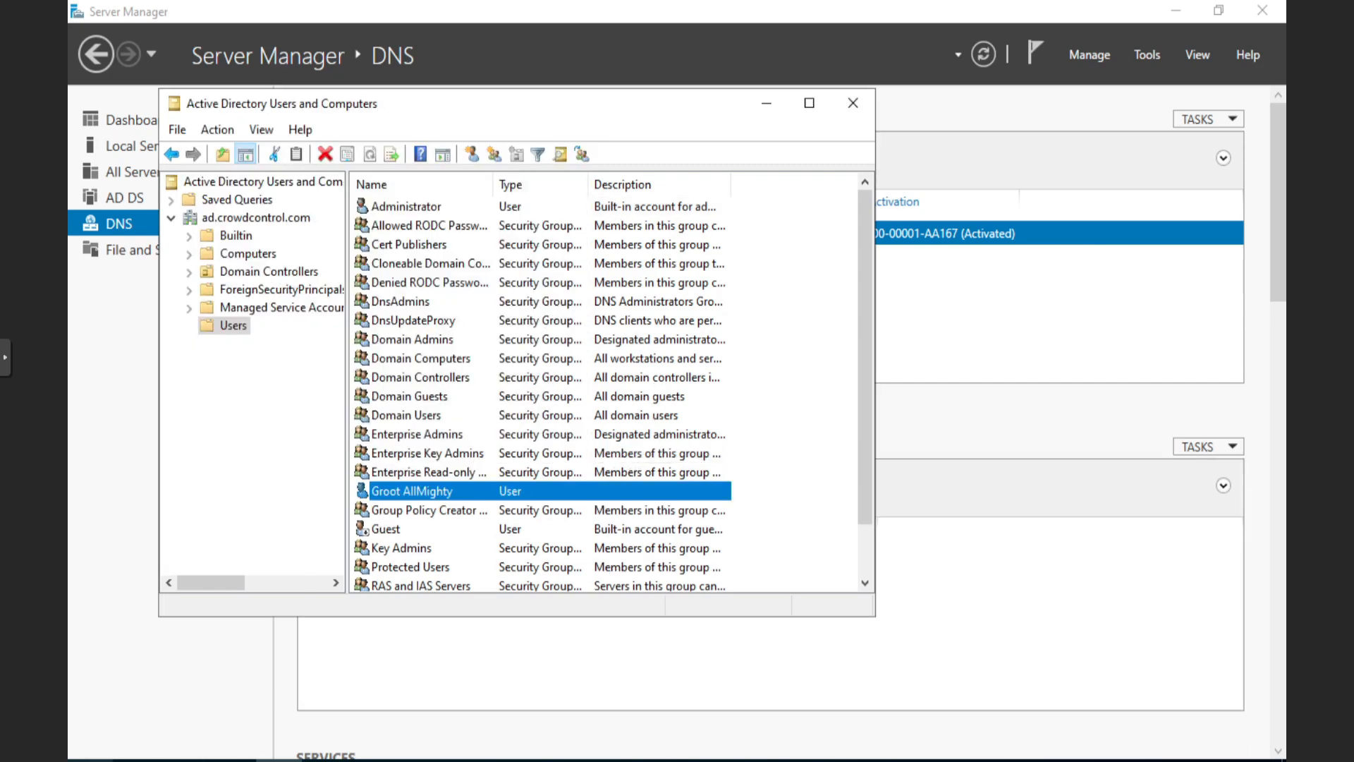
{"action": "left_click", "coordinate": [91, 760]}
Sign out of the Administrator session from the Start menu
{"action": "left_click", "coordinate": [93, 736]}
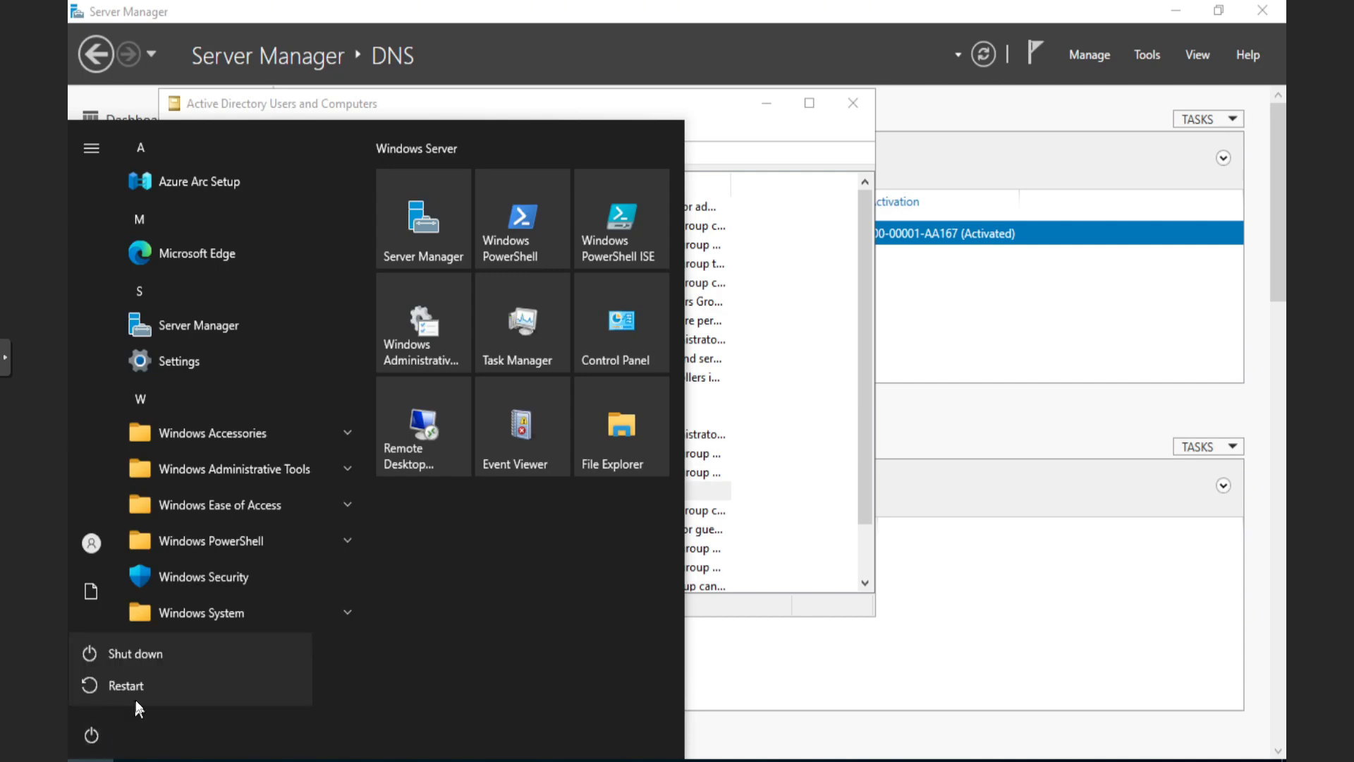
{"action": "left_click", "coordinate": [89, 537]}
{"action": "left_click", "coordinate": [90, 543]}
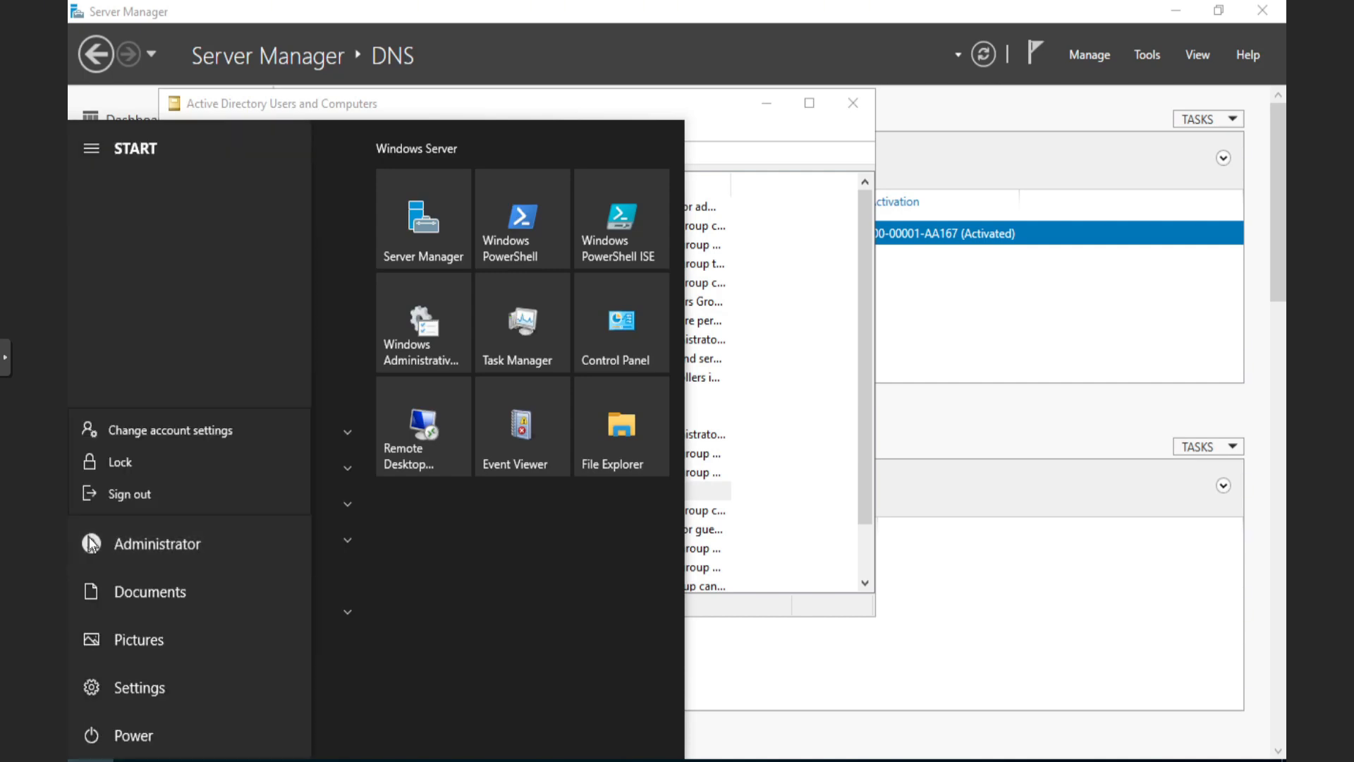
{"action": "left_click", "coordinate": [138, 495]}
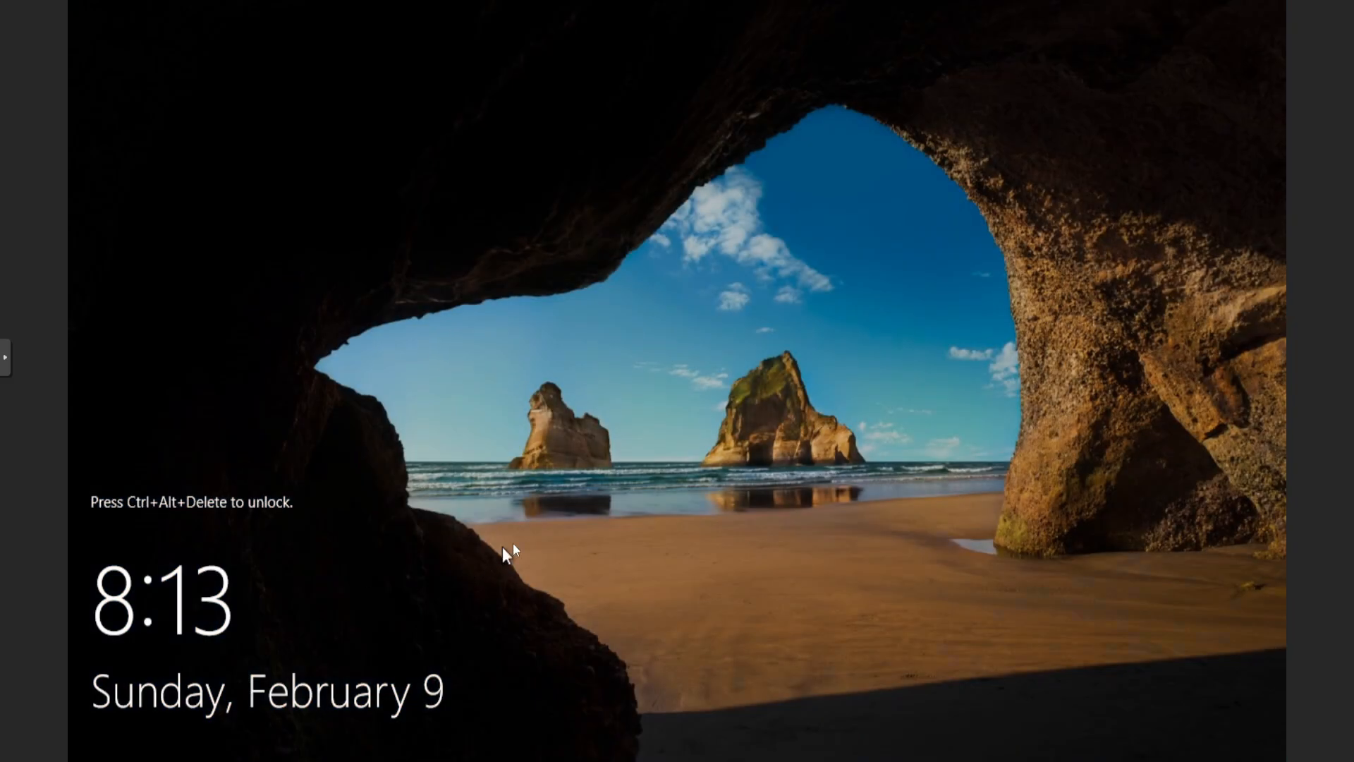
Send Ctrl+Alt+Del through noVNC and sign in as other user groot with its password
{"action": "left_click", "coordinate": [6, 356]}
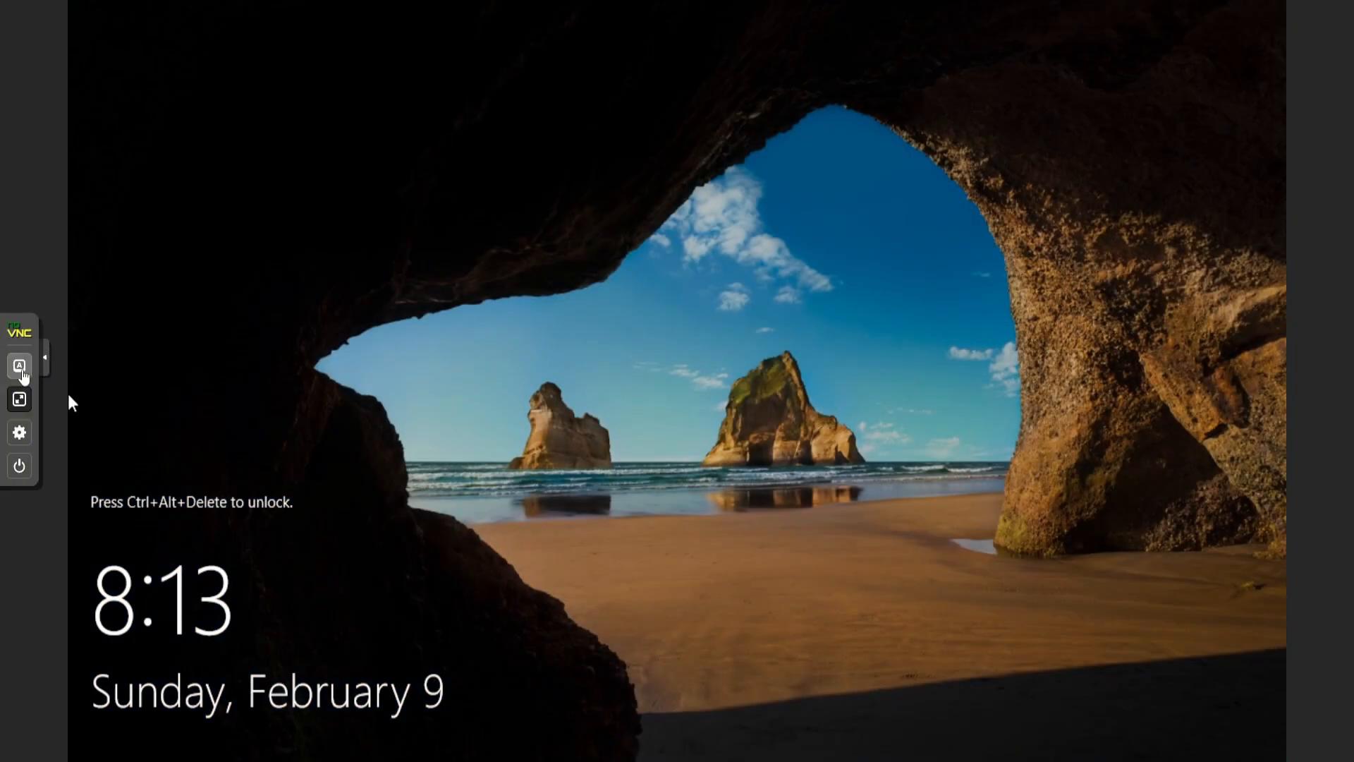
{"action": "left_click", "coordinate": [19, 366]}
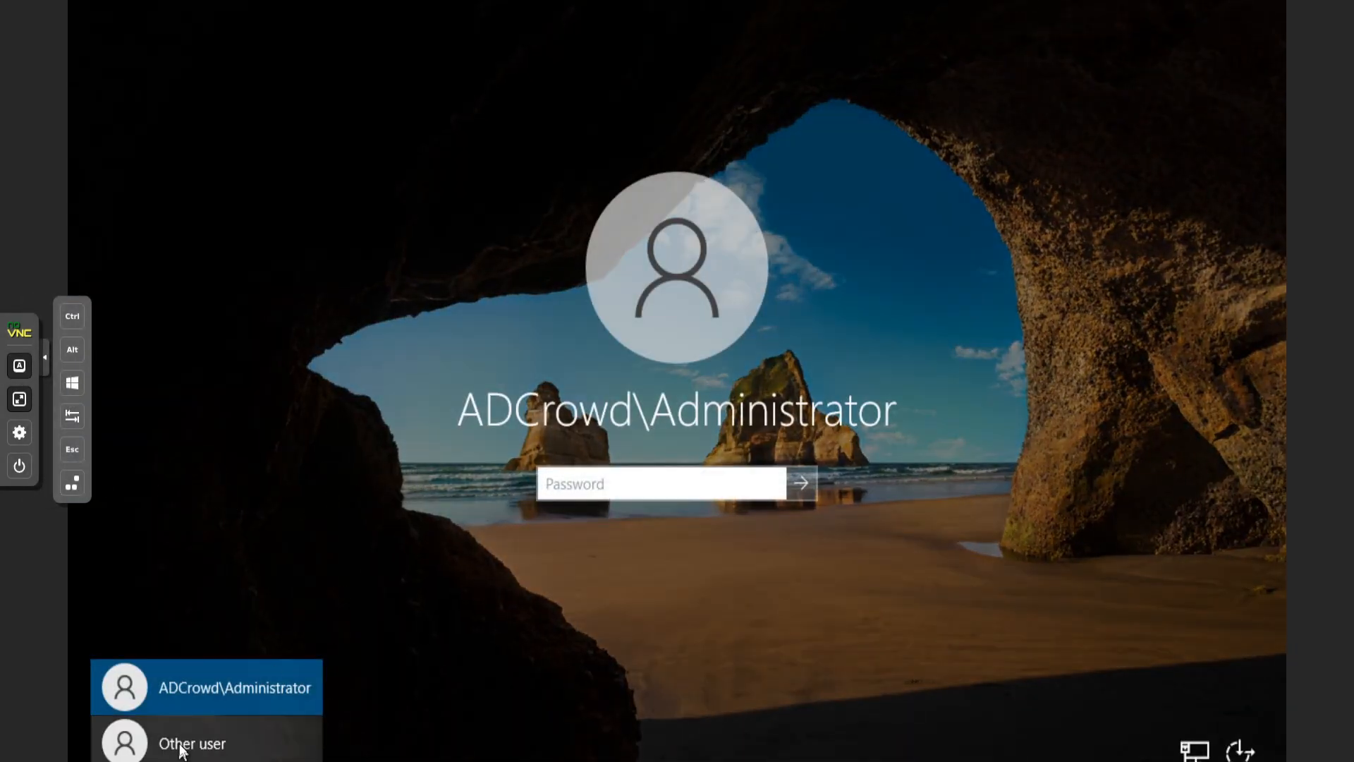
{"action": "left_click", "coordinate": [182, 746]}
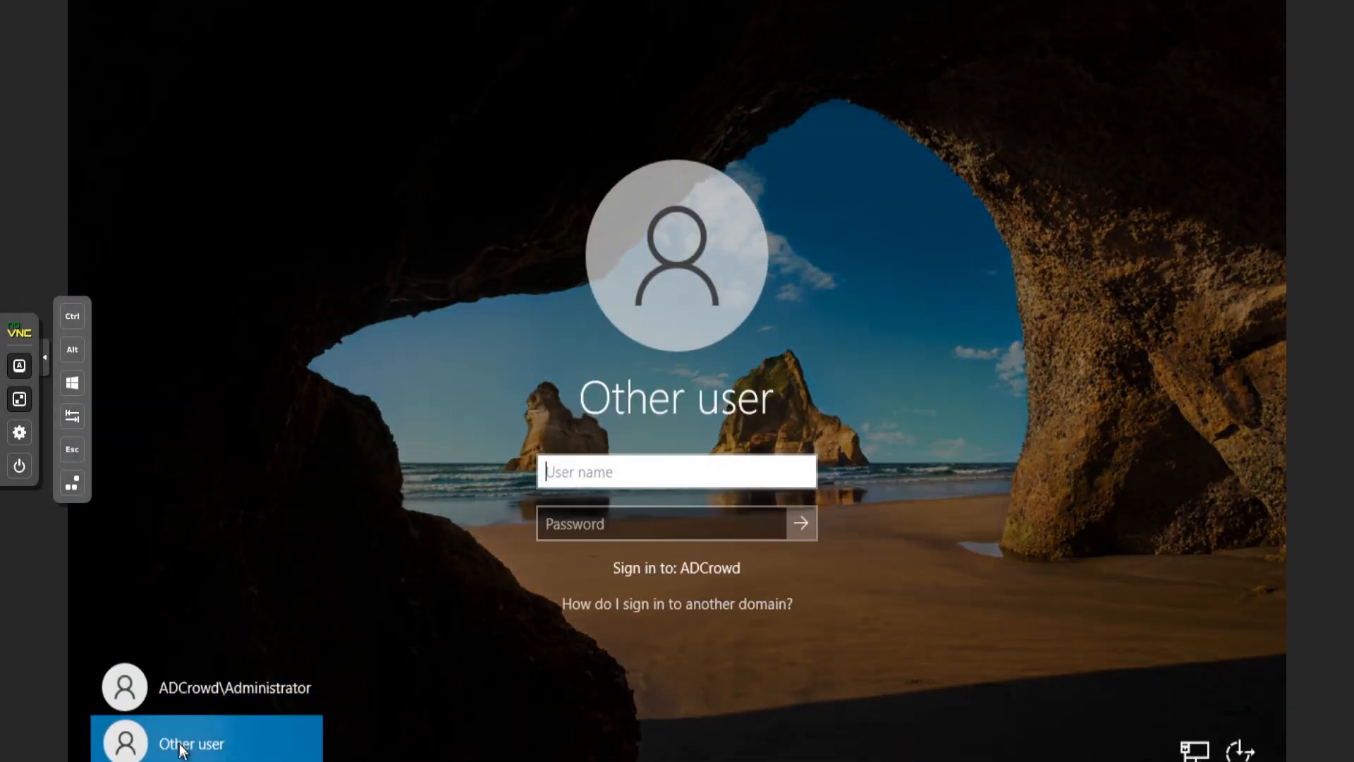
{"action": "type", "text": "groot"}
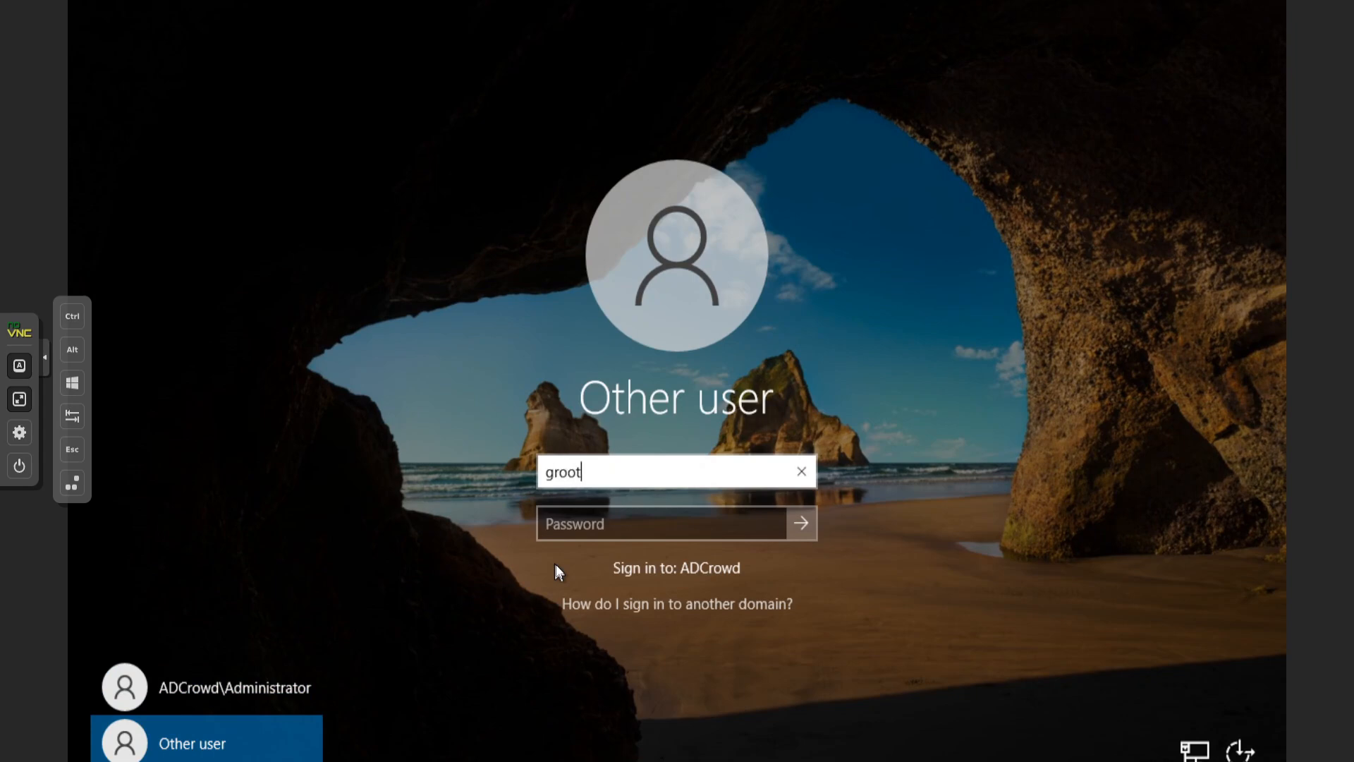
{"action": "key", "text": "Tab"}
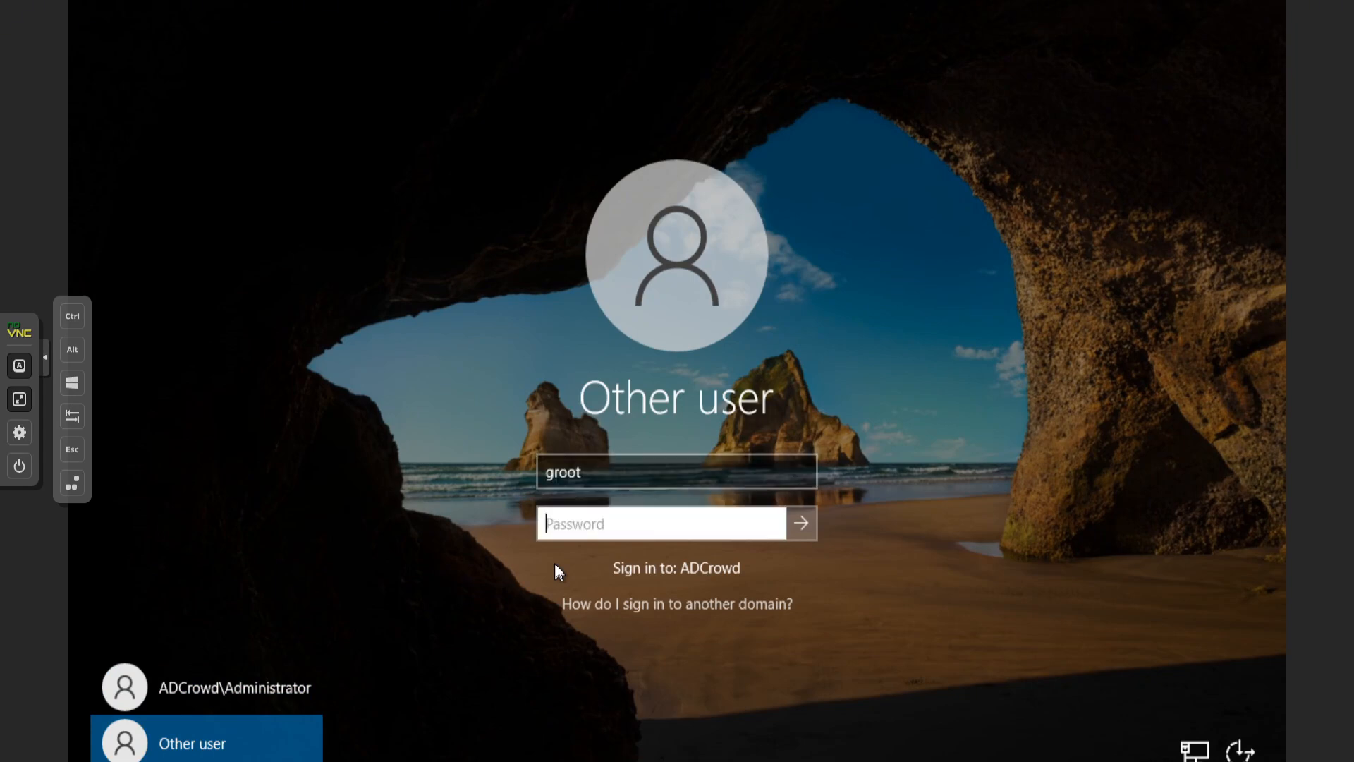
{"action": "type", "text": "•••••••••••••"}
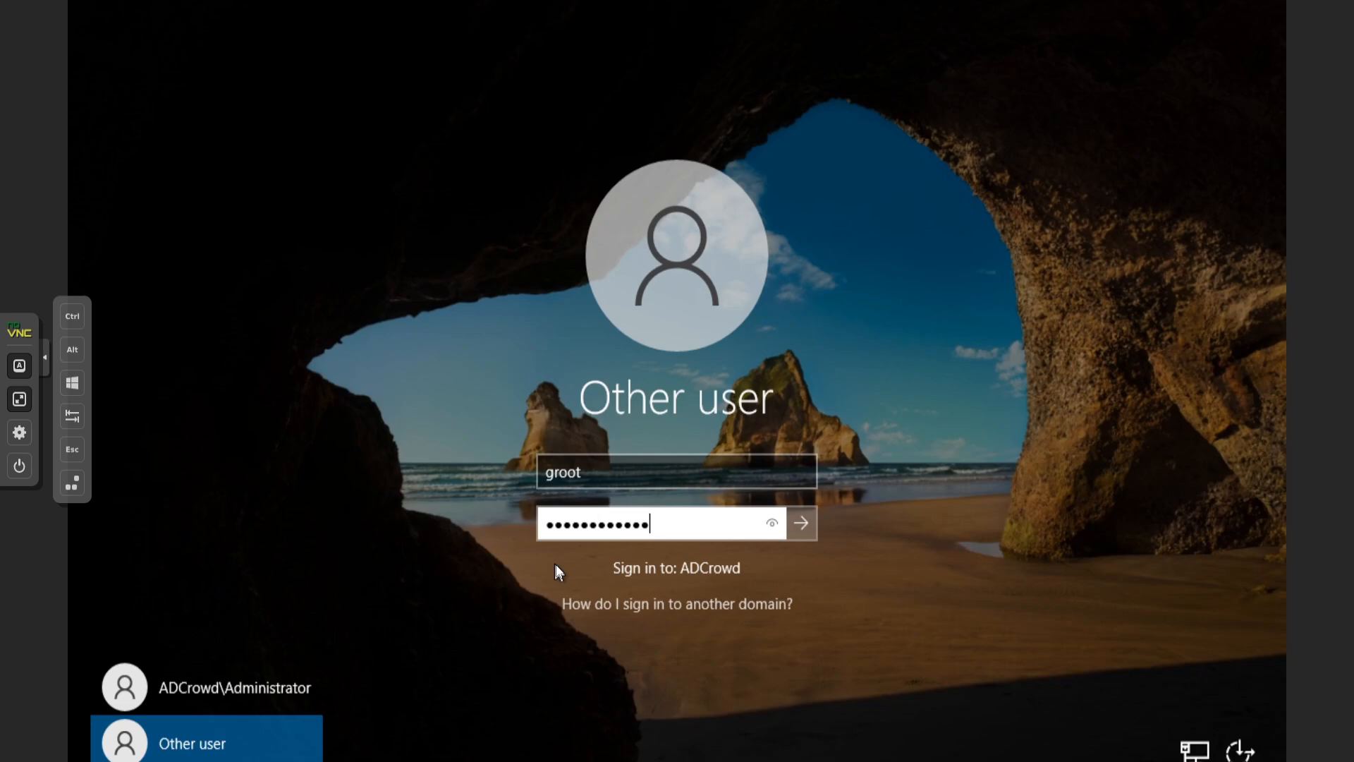
{"action": "key", "text": "Return"}
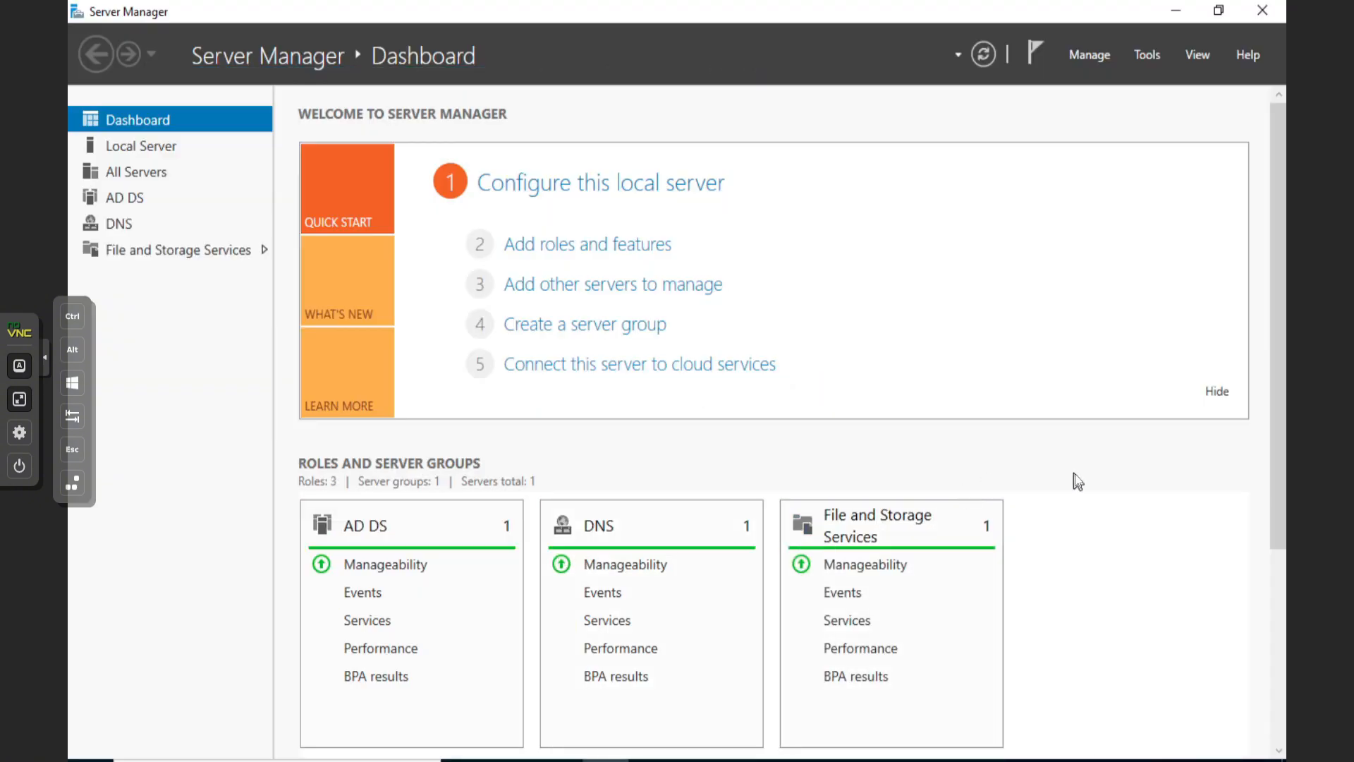
Under the groot account, open Active Directory Users and Computers on ad.crowdcontrol.com/Users and bring up Administrator's actions
{"action": "scroll", "coordinate": [1079, 471], "scroll_direction": "down", "scroll_amount": 5}
{"action": "scroll", "coordinate": [1087, 471], "scroll_direction": "up", "scroll_amount": 5}
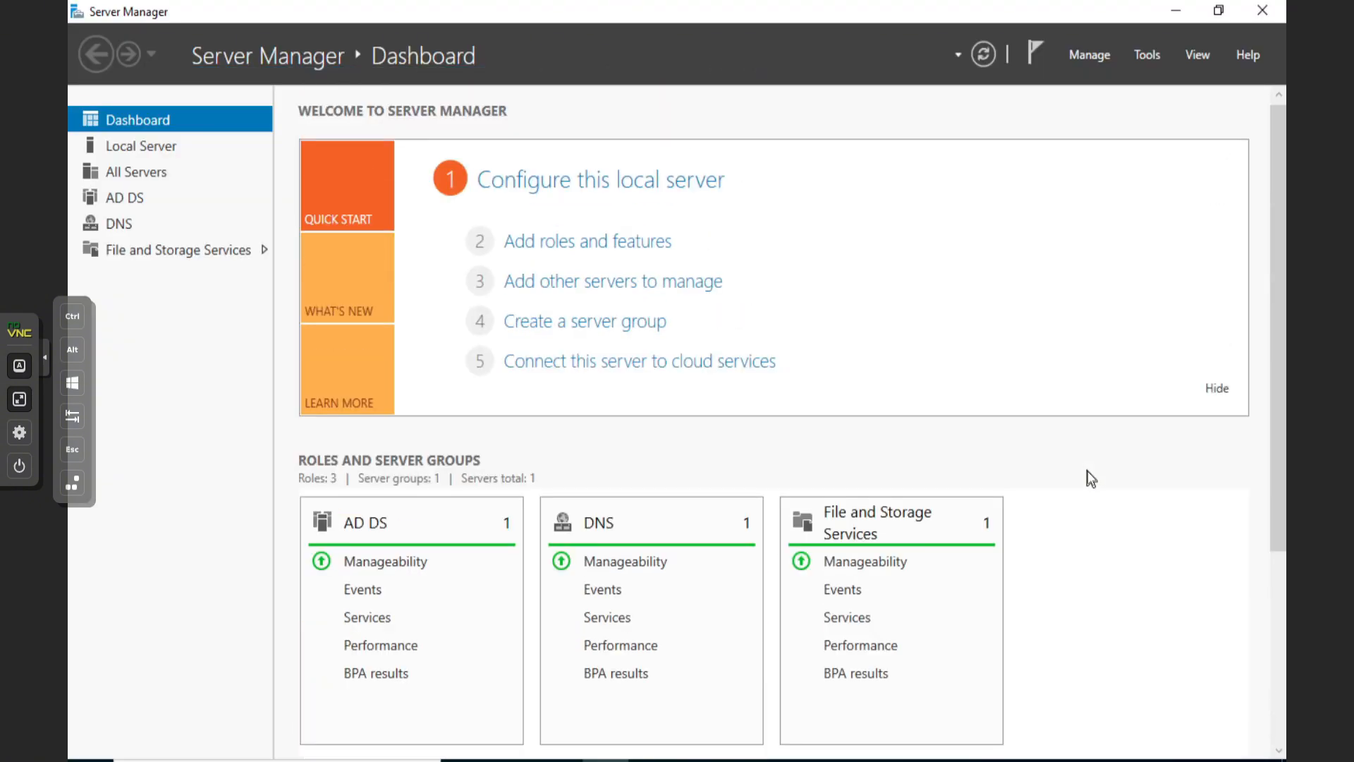
{"action": "left_click", "coordinate": [1146, 53]}
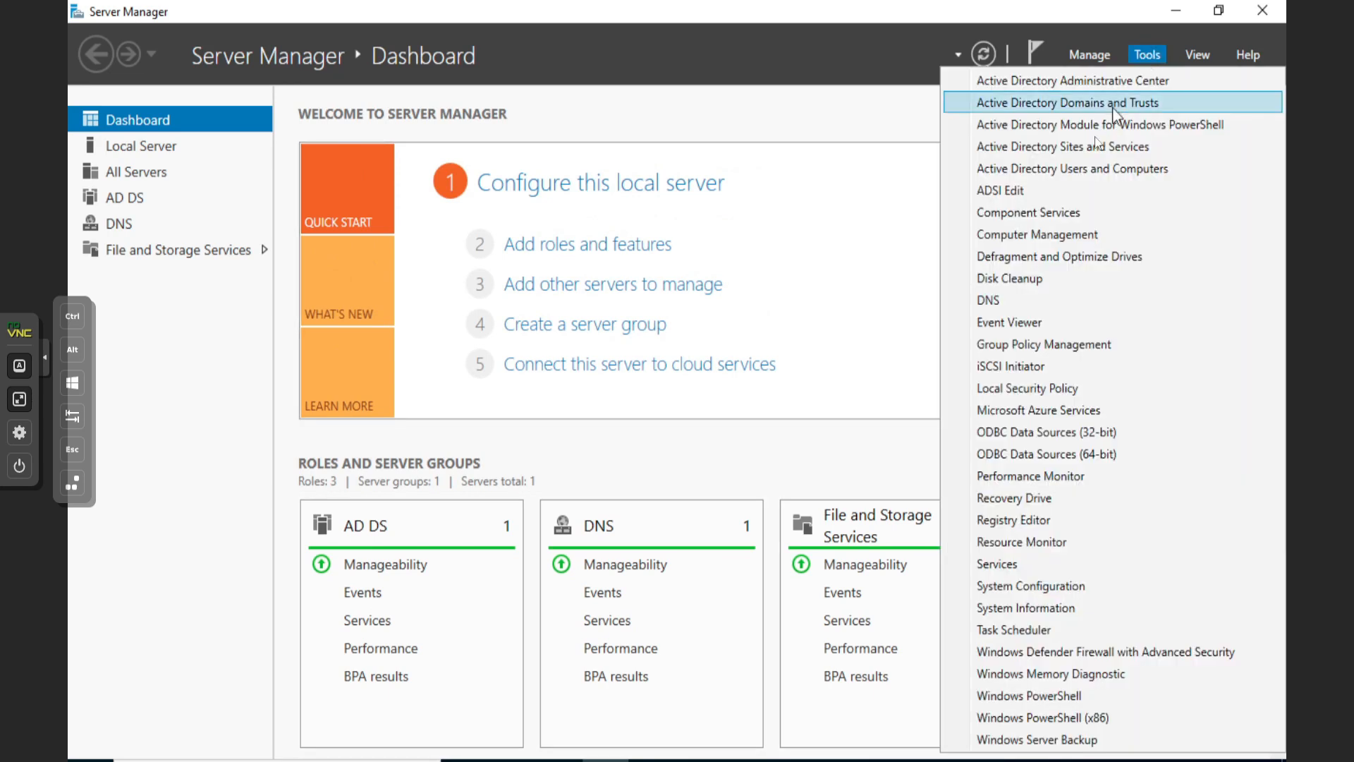
{"action": "left_click", "coordinate": [1068, 172]}
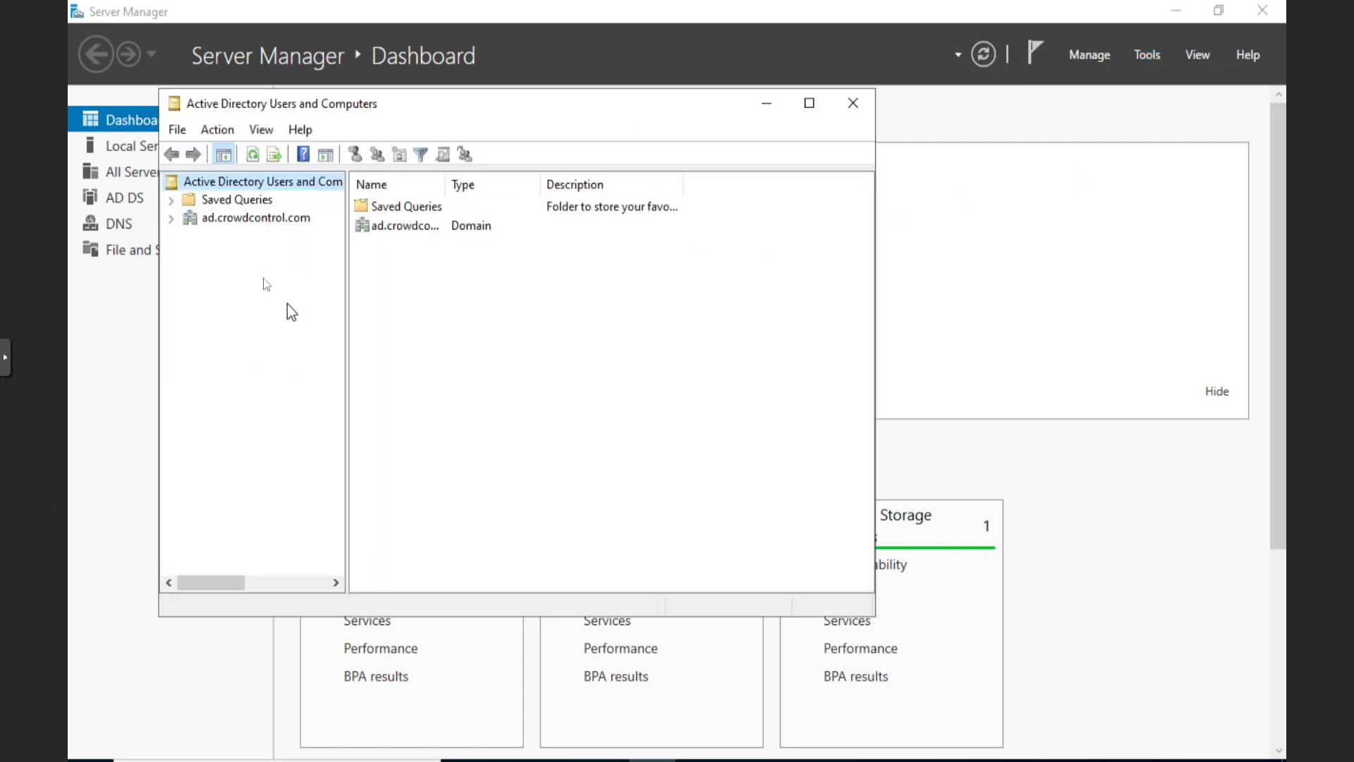
{"action": "left_click", "coordinate": [172, 219]}
{"action": "left_click", "coordinate": [226, 325]}
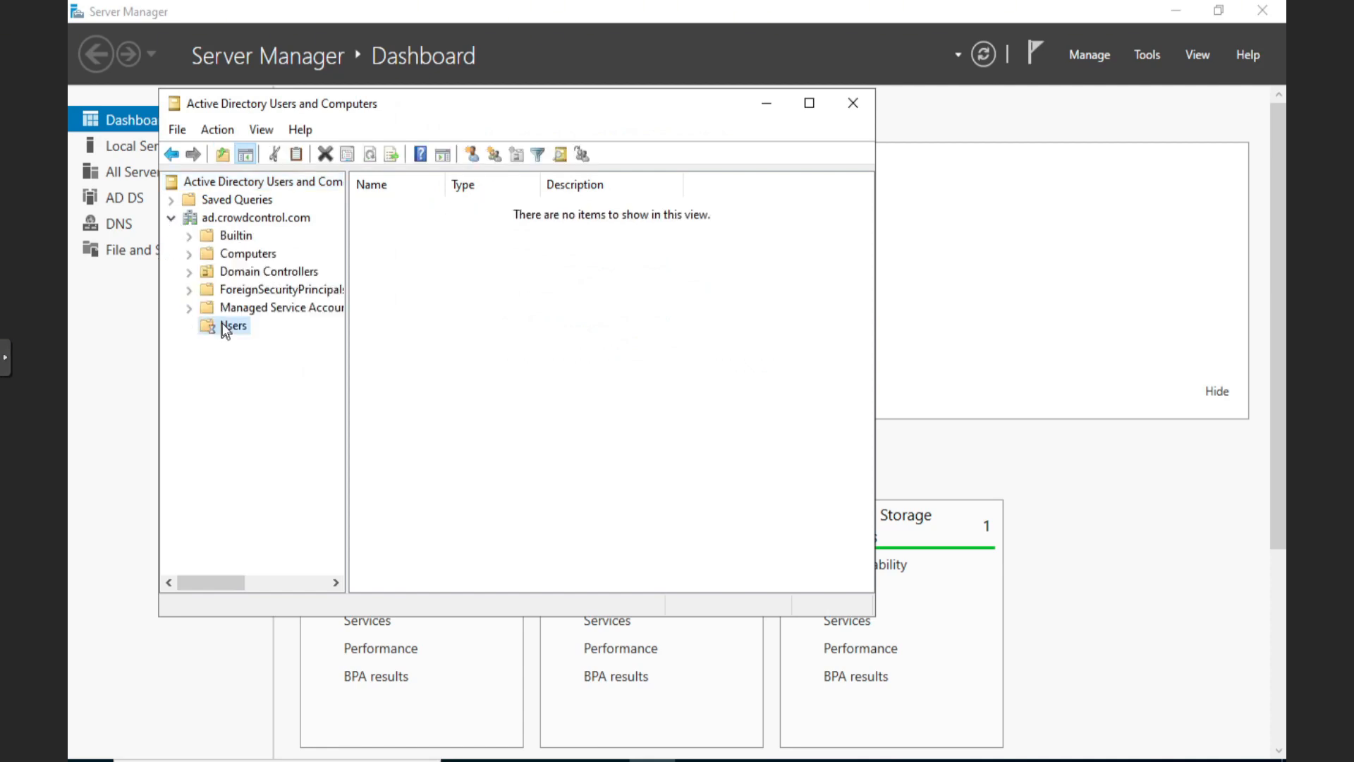
{"action": "left_click_drag", "start_coordinate": [441, 184], "coordinate": [509, 192]}
{"action": "right_click", "coordinate": [411, 209]}
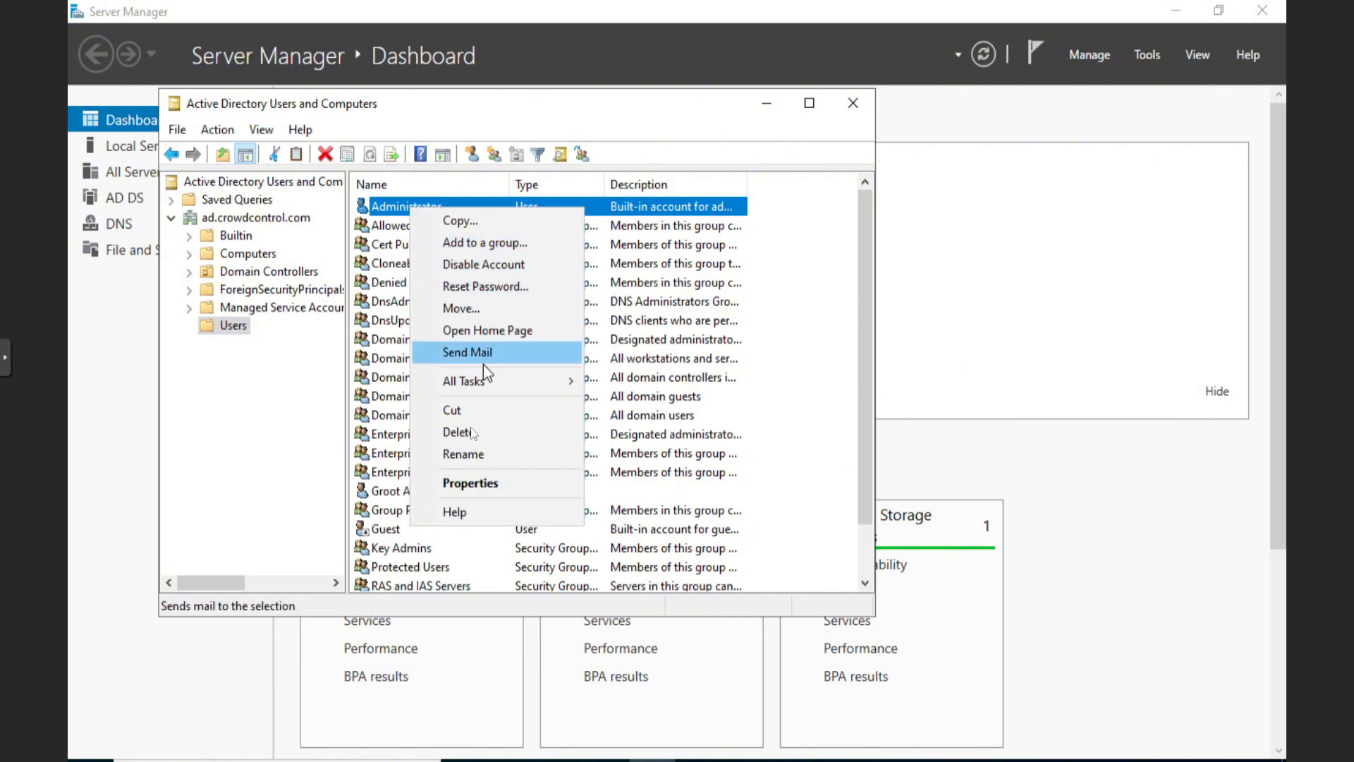
Rename the built-in Administrator to donotuseAdministrator and confirm the Rename User dialog
{"action": "left_click", "coordinate": [469, 454]}
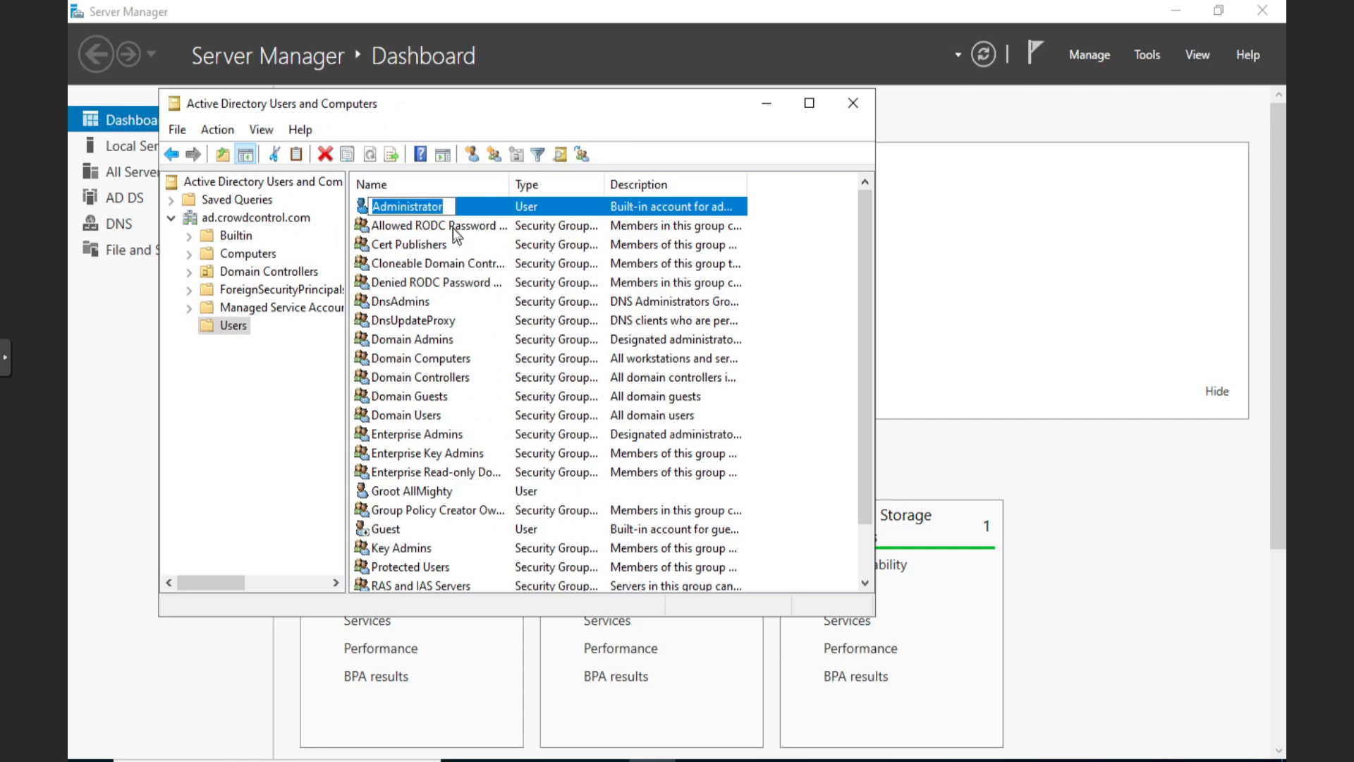
{"action": "left_click", "coordinate": [452, 206]}
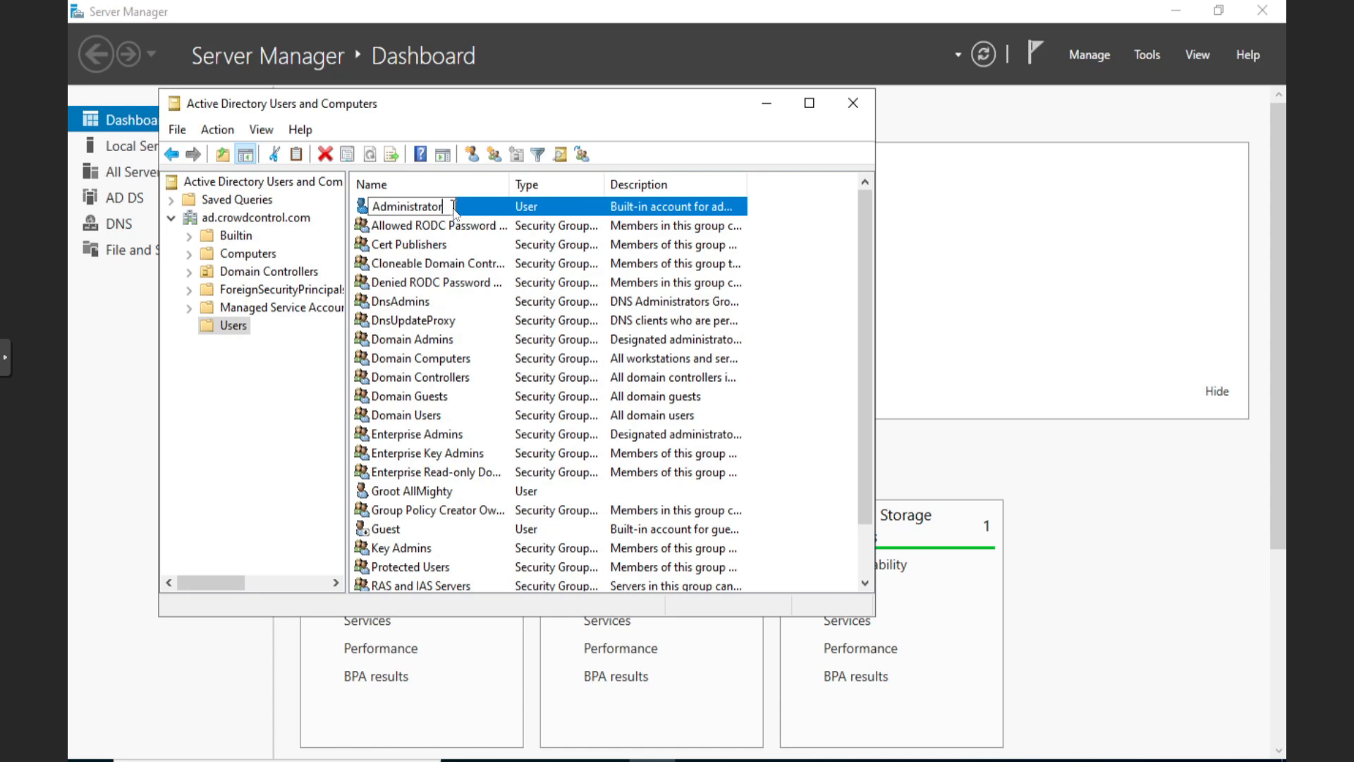
{"action": "key", "text": "Left"}
{"action": "key", "text": "Home"}
{"action": "type", "text": "donotuse"}
{"action": "key", "text": "Return"}
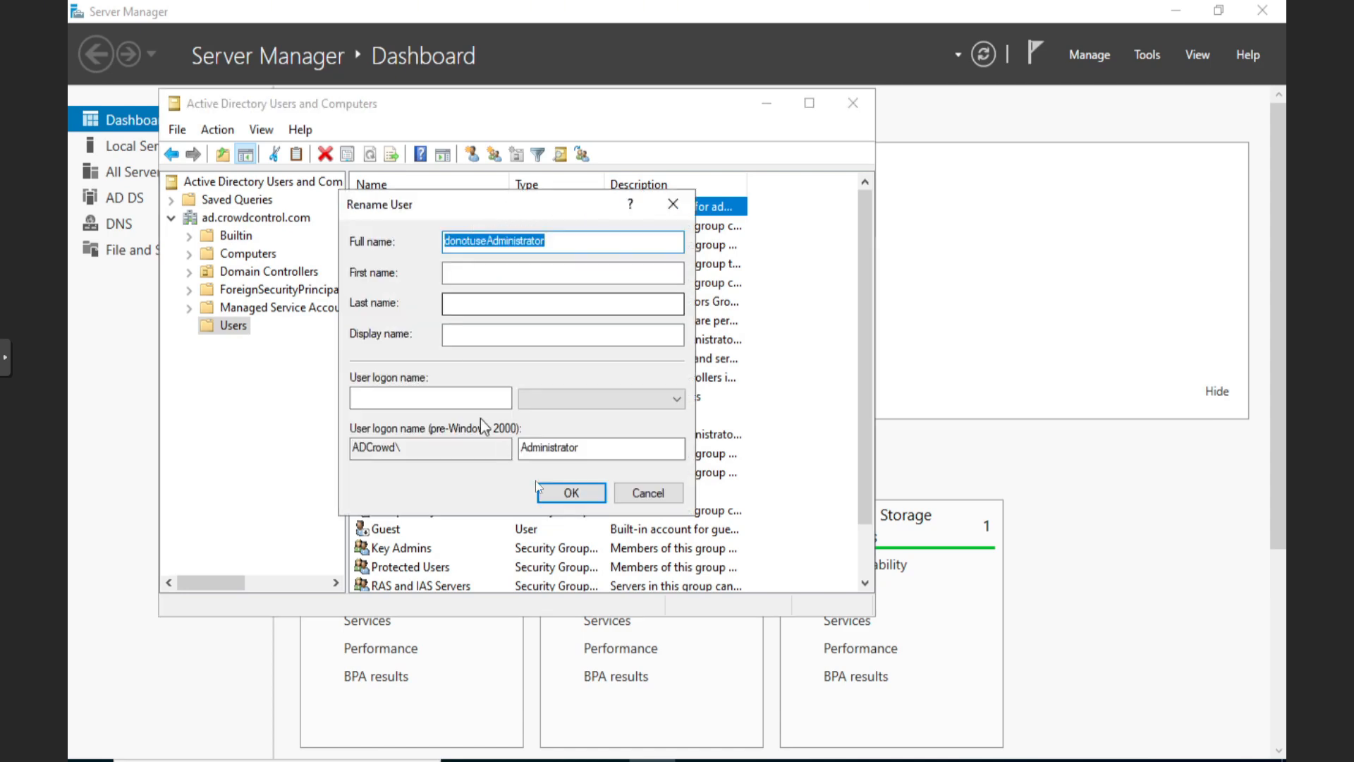
{"action": "key", "text": "Tab"}
{"action": "key", "text": "Tab"}
{"action": "key", "text": "Tab"}
{"action": "key", "text": "Tab"}
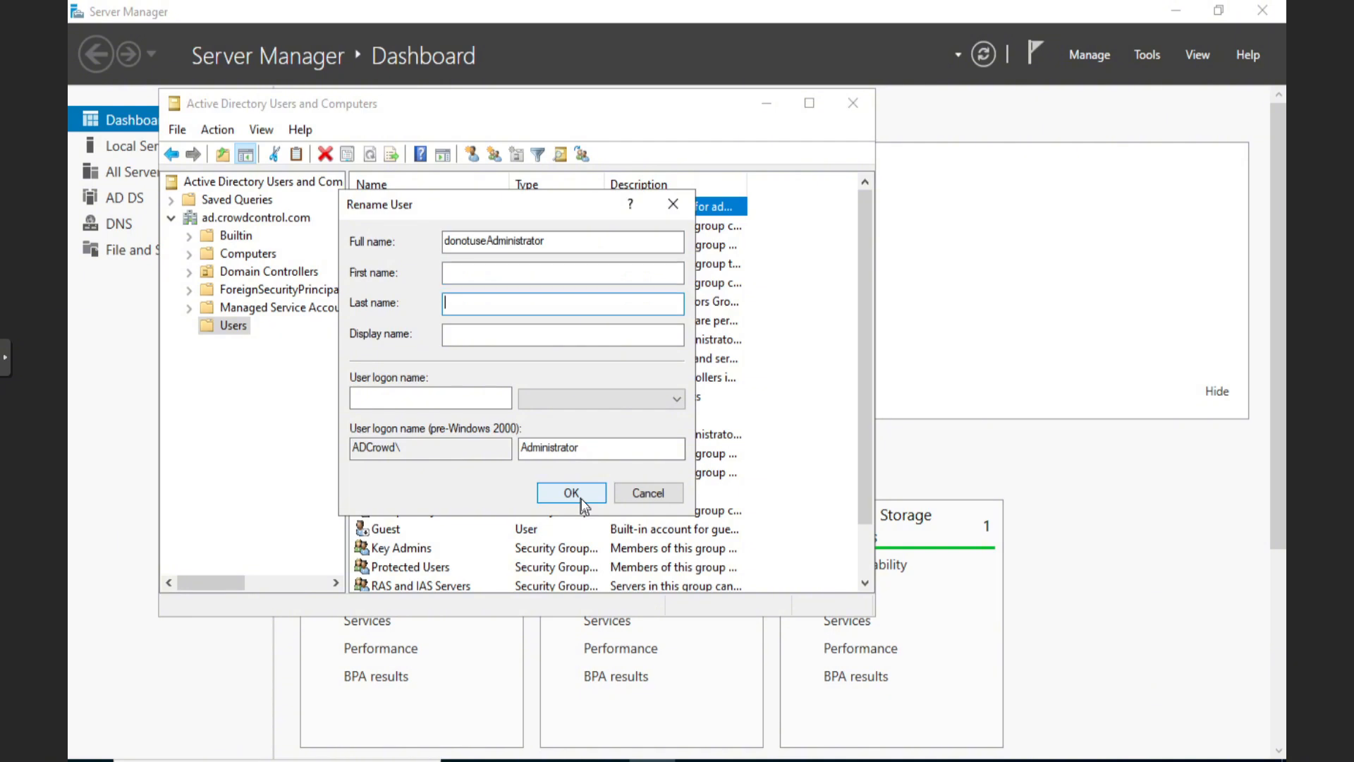
{"action": "left_click", "coordinate": [581, 498]}
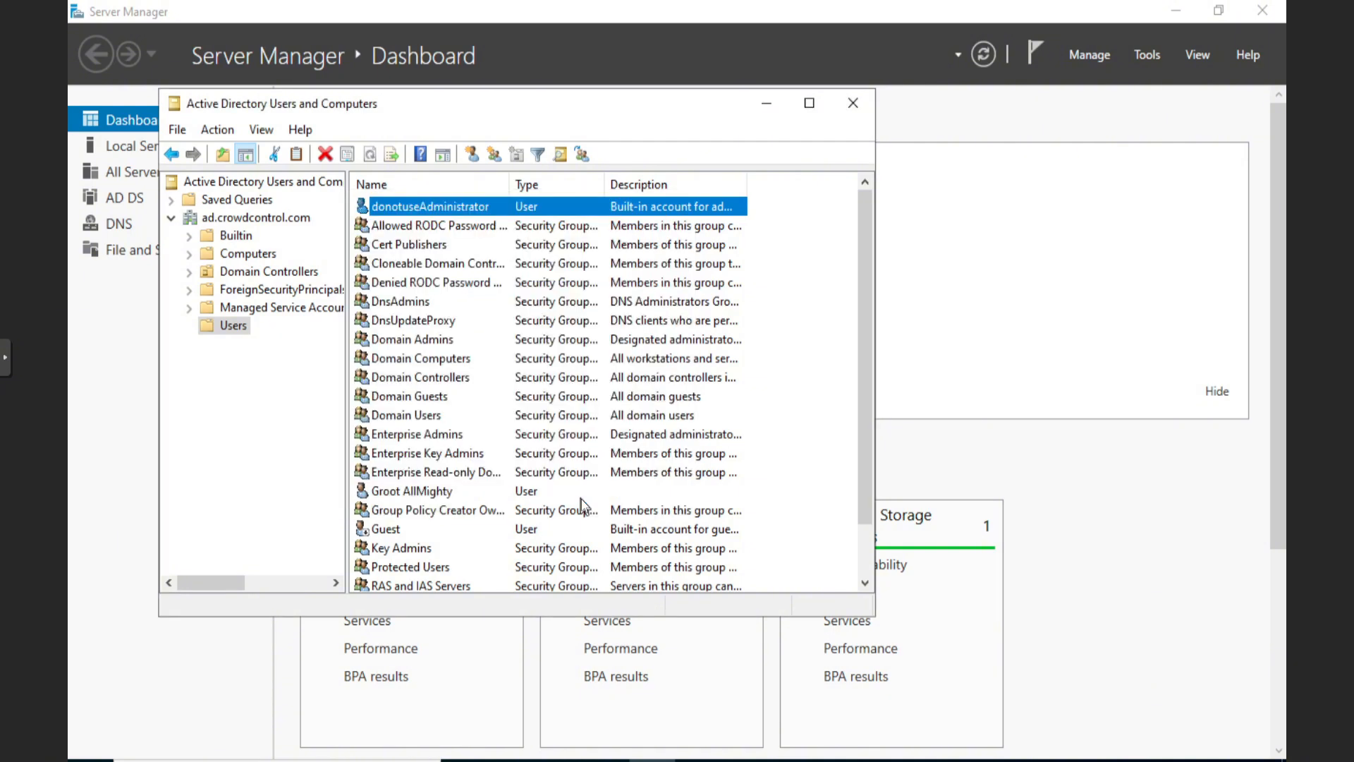
Disable the donotuseAdministrator account and return to the ad.crowdcontrol.com domain root
{"action": "right_click", "coordinate": [433, 207]}
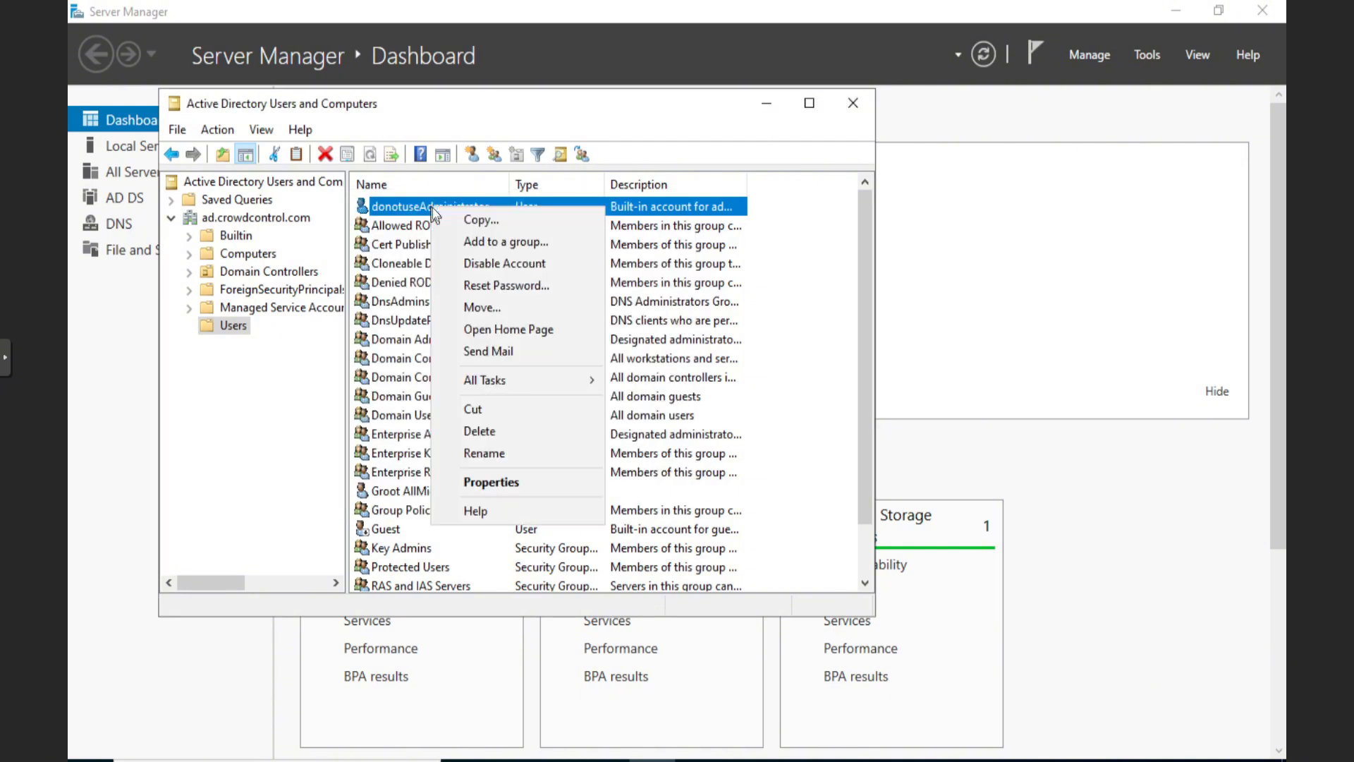
{"action": "left_click", "coordinate": [510, 264]}
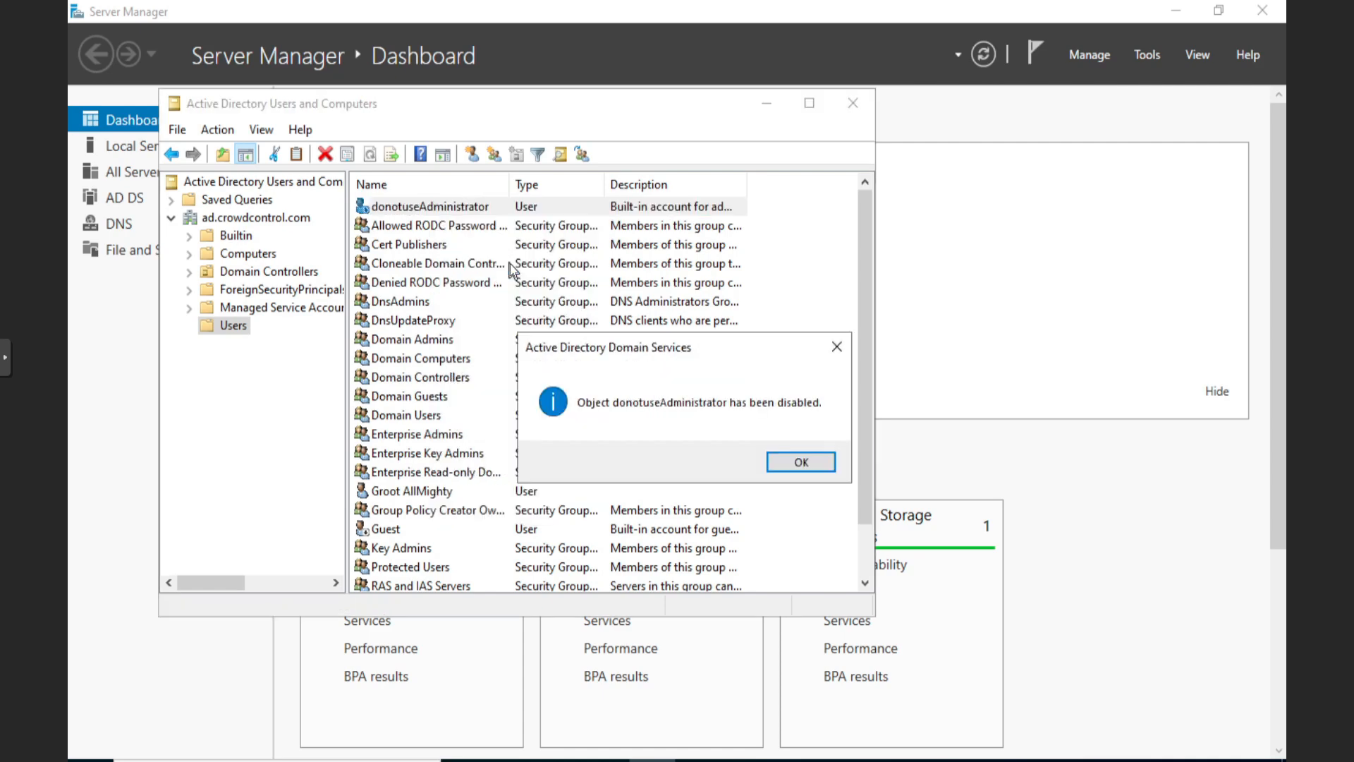
{"action": "left_click", "coordinate": [802, 463]}
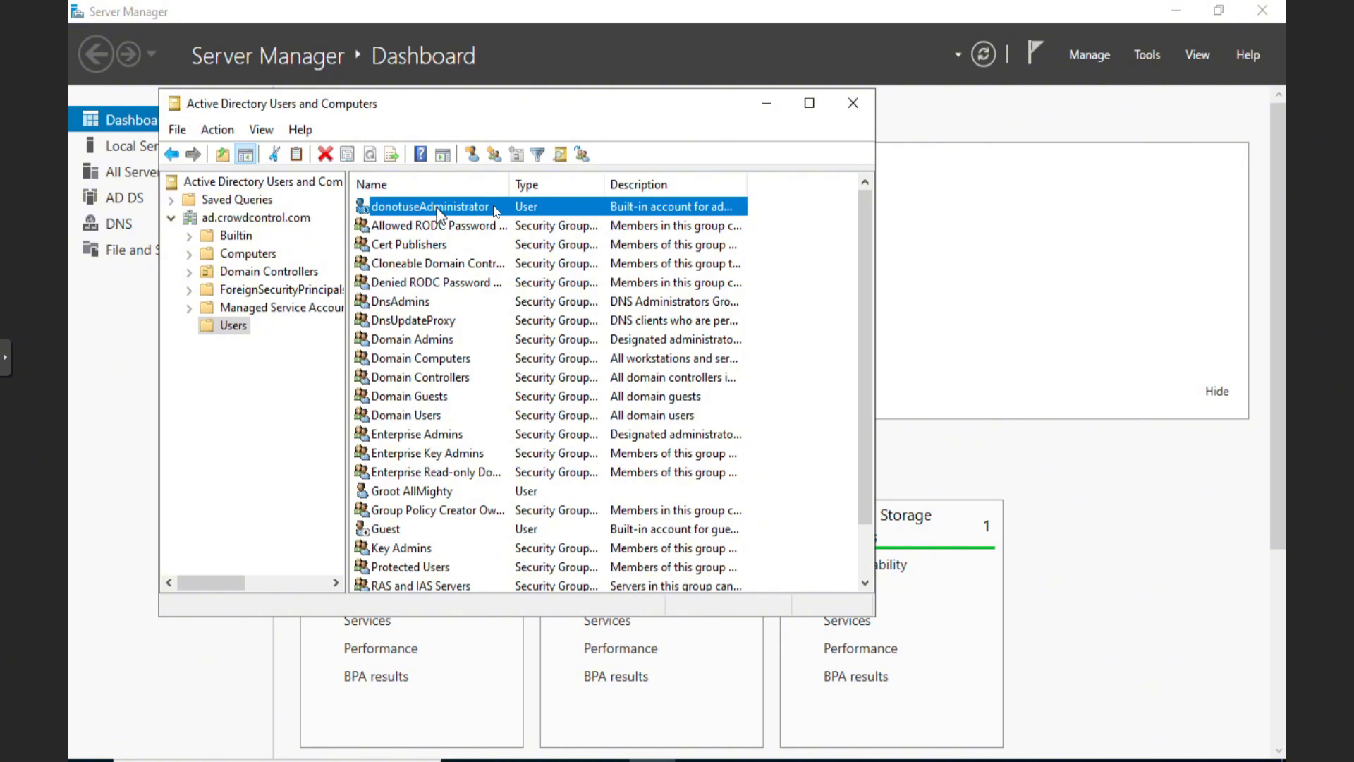
{"action": "left_click", "coordinate": [256, 218]}
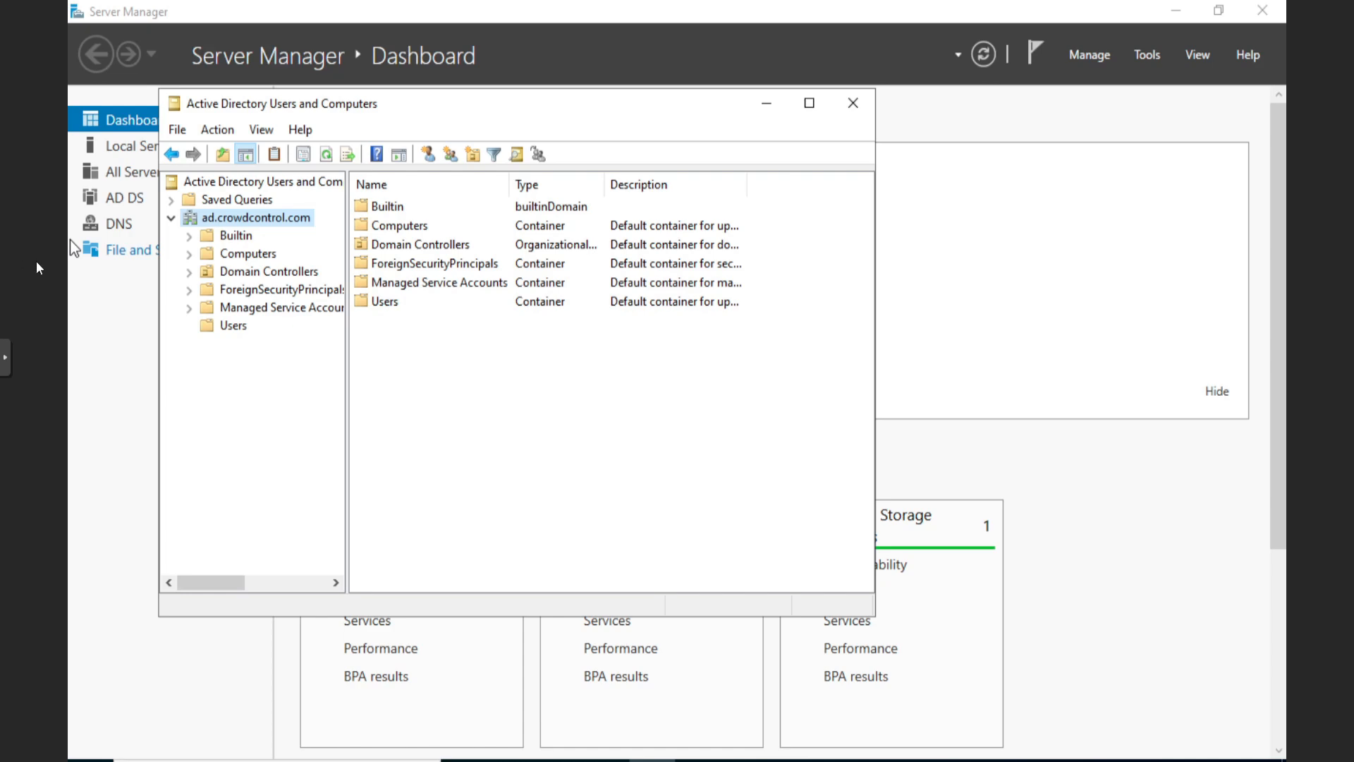
Create the organizational unit OU Users at the ad.crowdcontrol.com root
{"action": "right_click", "coordinate": [257, 218]}
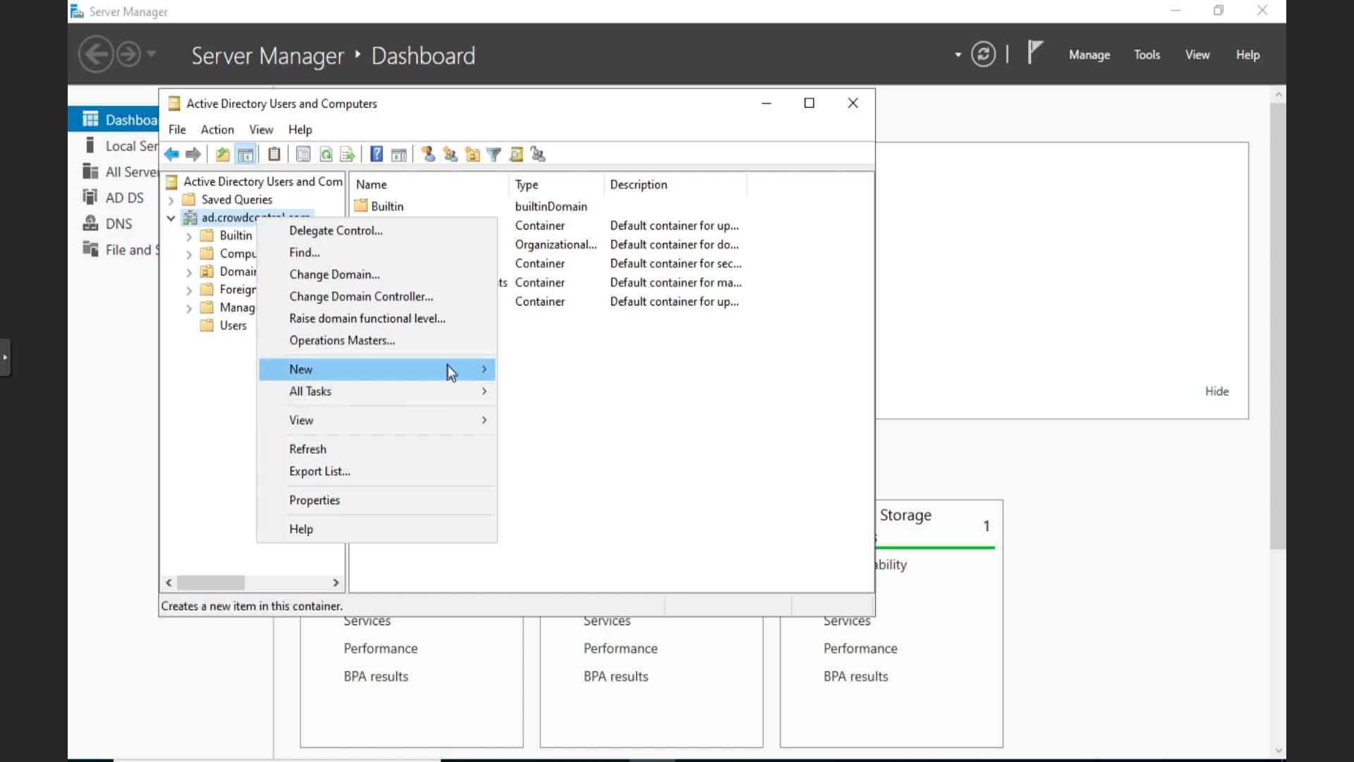
{"action": "mouse_move", "coordinate": [448, 365]}
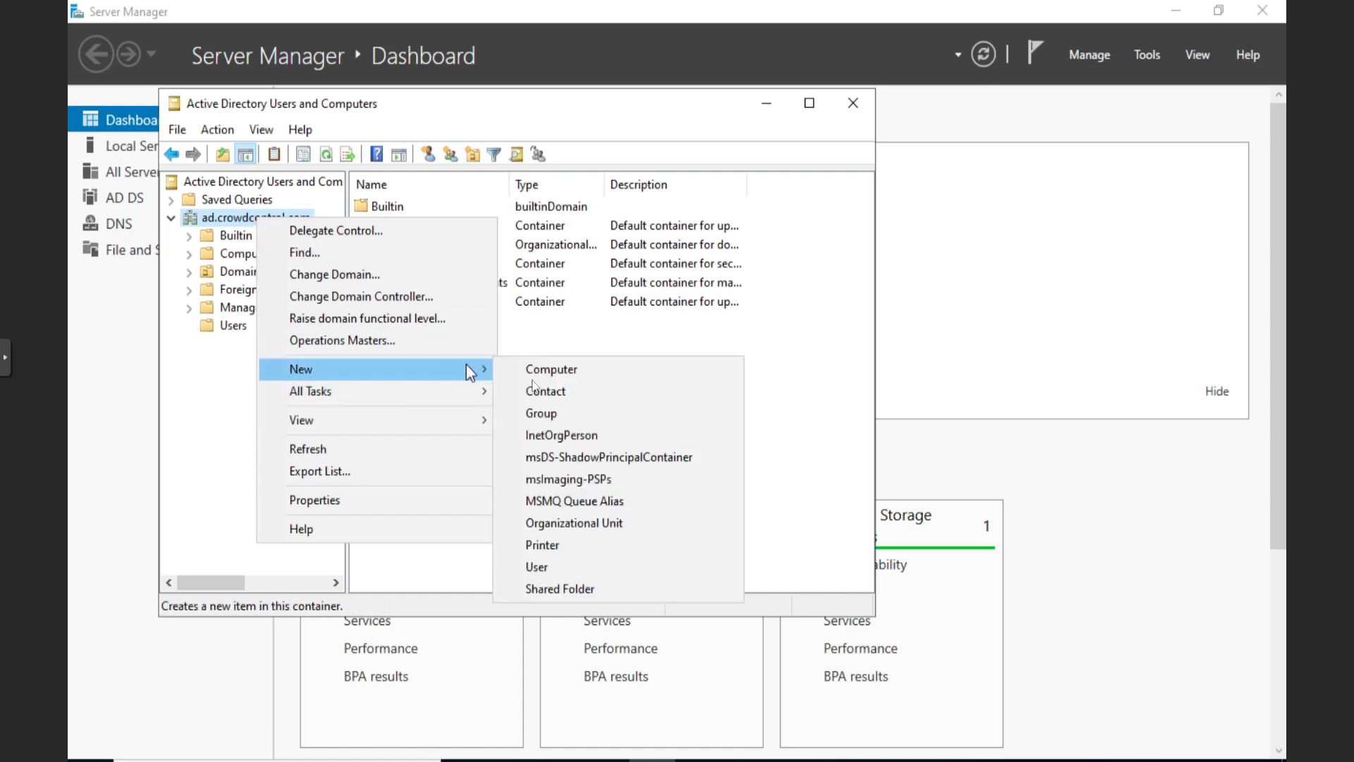
{"action": "left_click", "coordinate": [621, 524]}
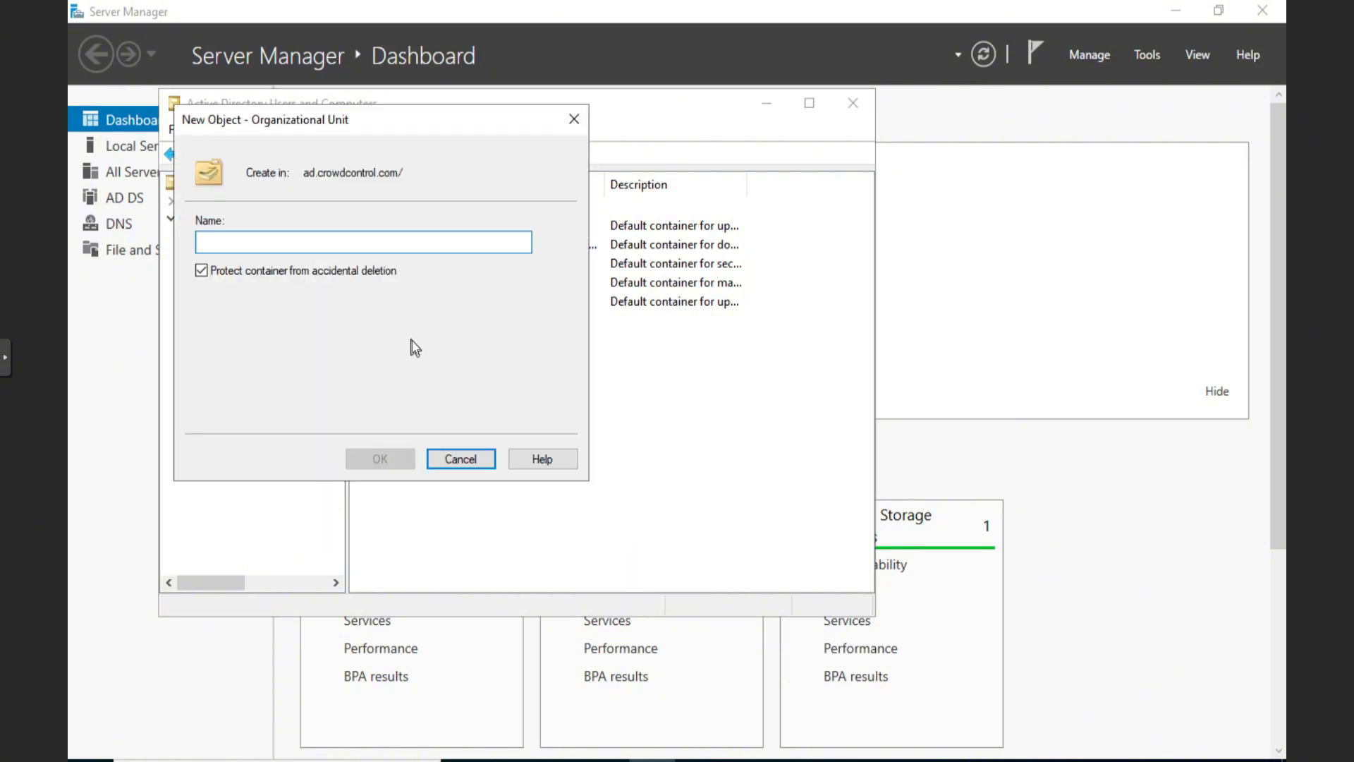
{"action": "type", "text": "OU"}
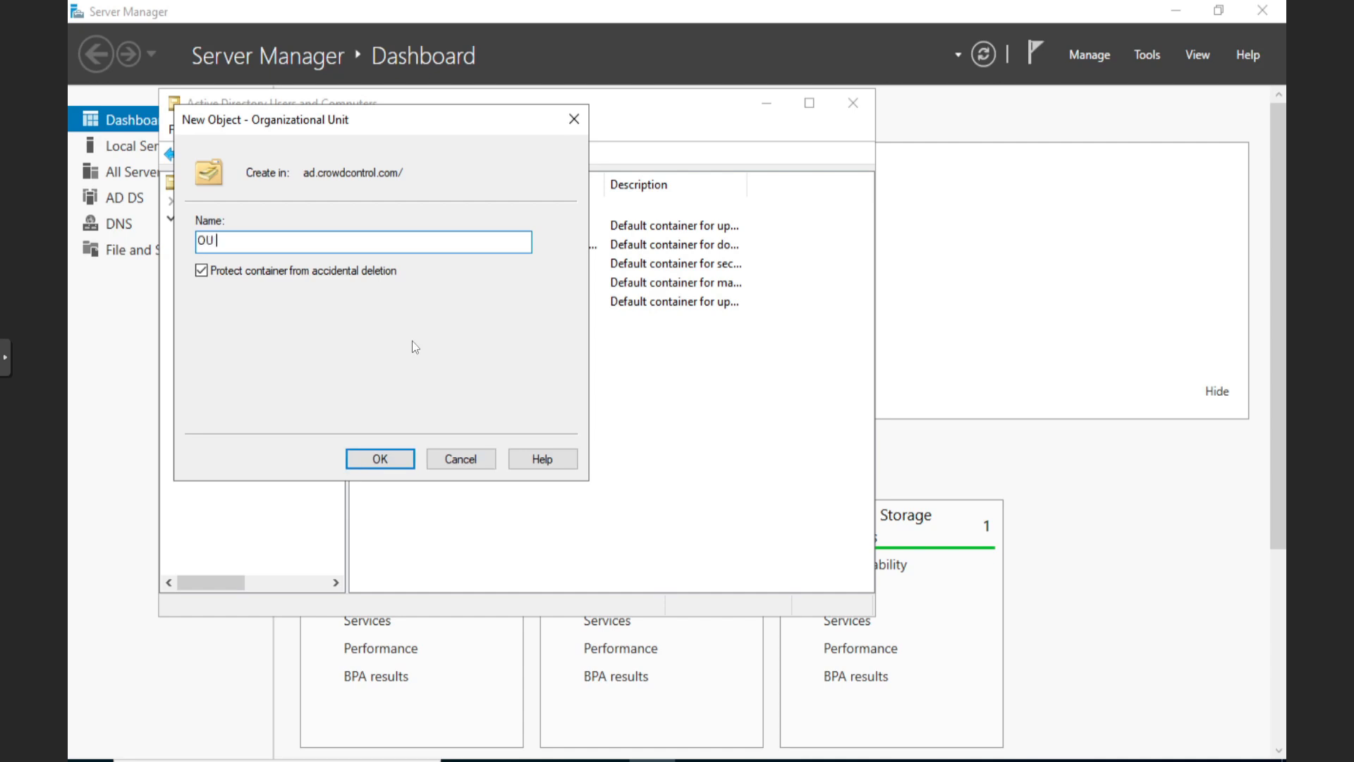
{"action": "type", "text": " Users"}
{"action": "left_click", "coordinate": [384, 458]}
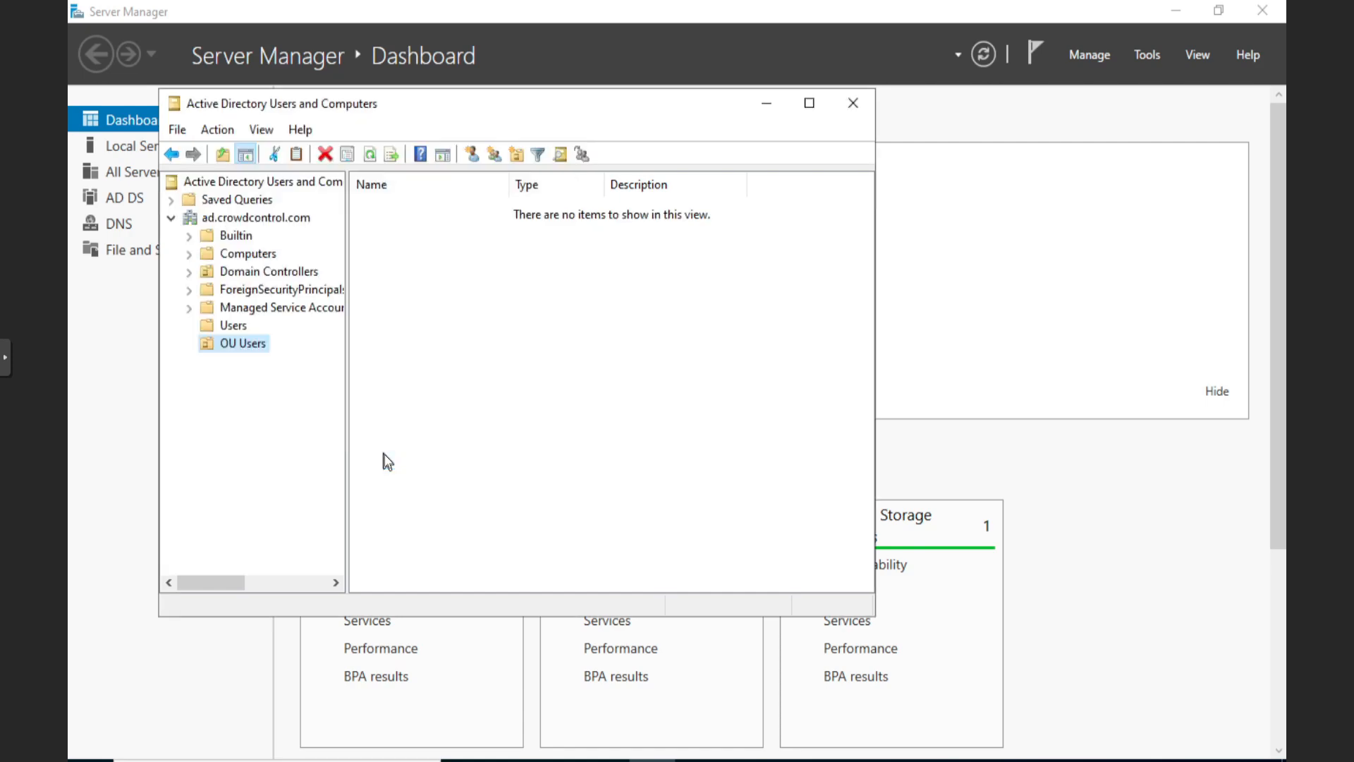
Create a second organizational unit named OU Admins in the domain
{"action": "right_click", "coordinate": [255, 223]}
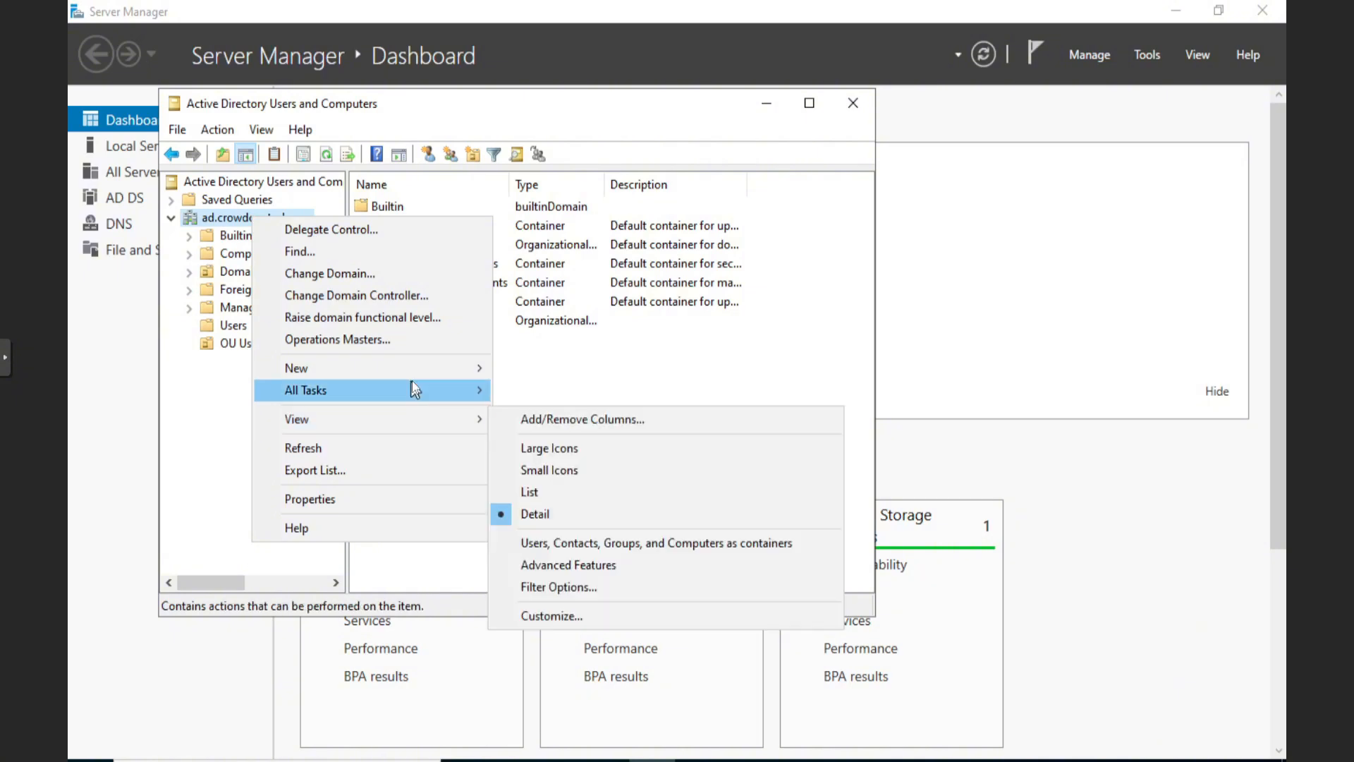
{"action": "mouse_move", "coordinate": [412, 375]}
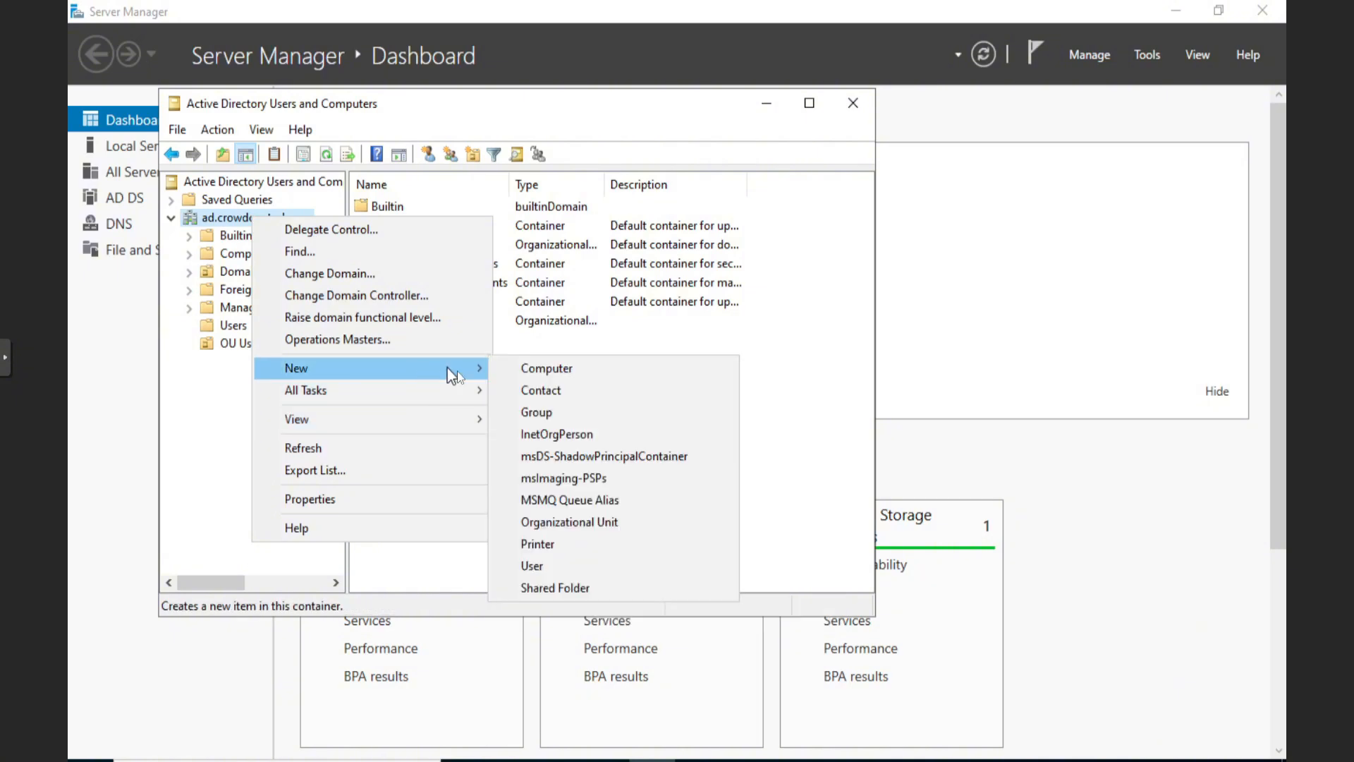
{"action": "left_click", "coordinate": [631, 525]}
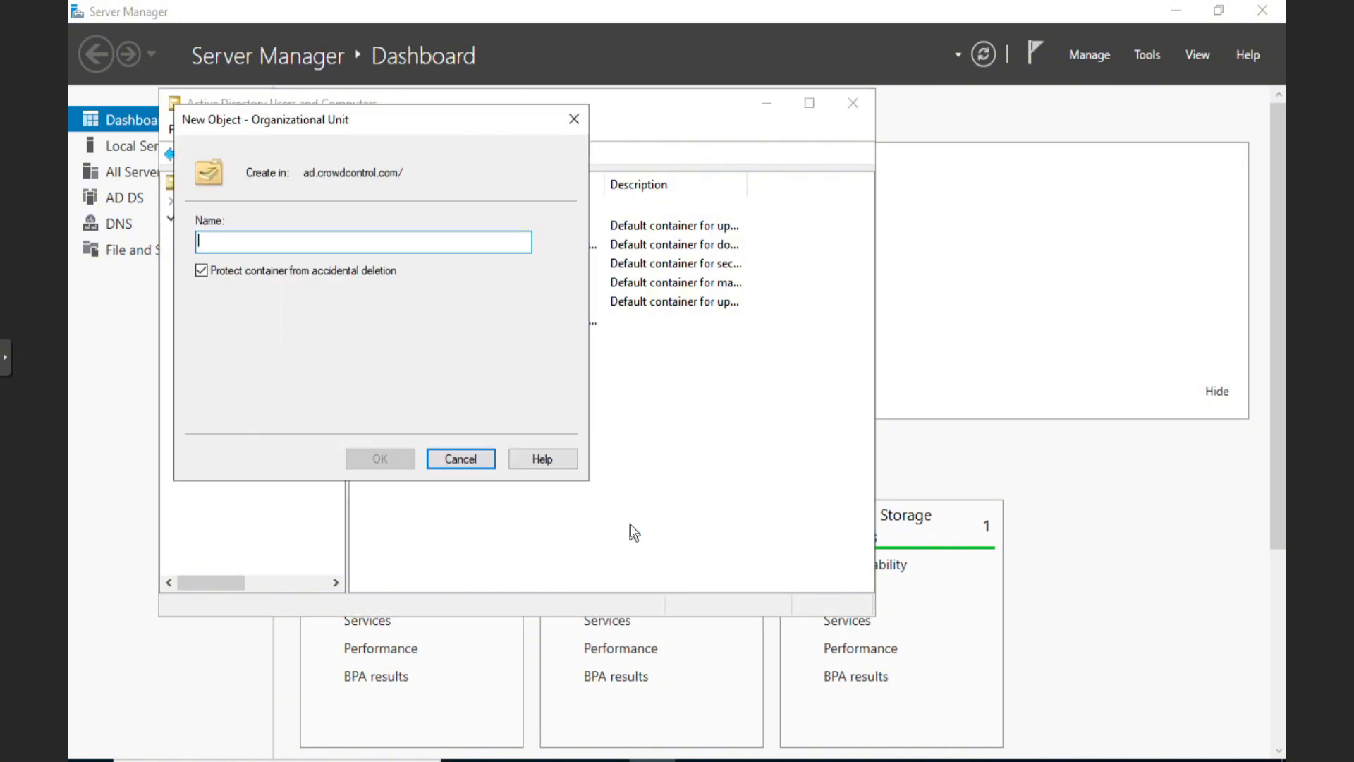
{"action": "type", "text": "Admins"}
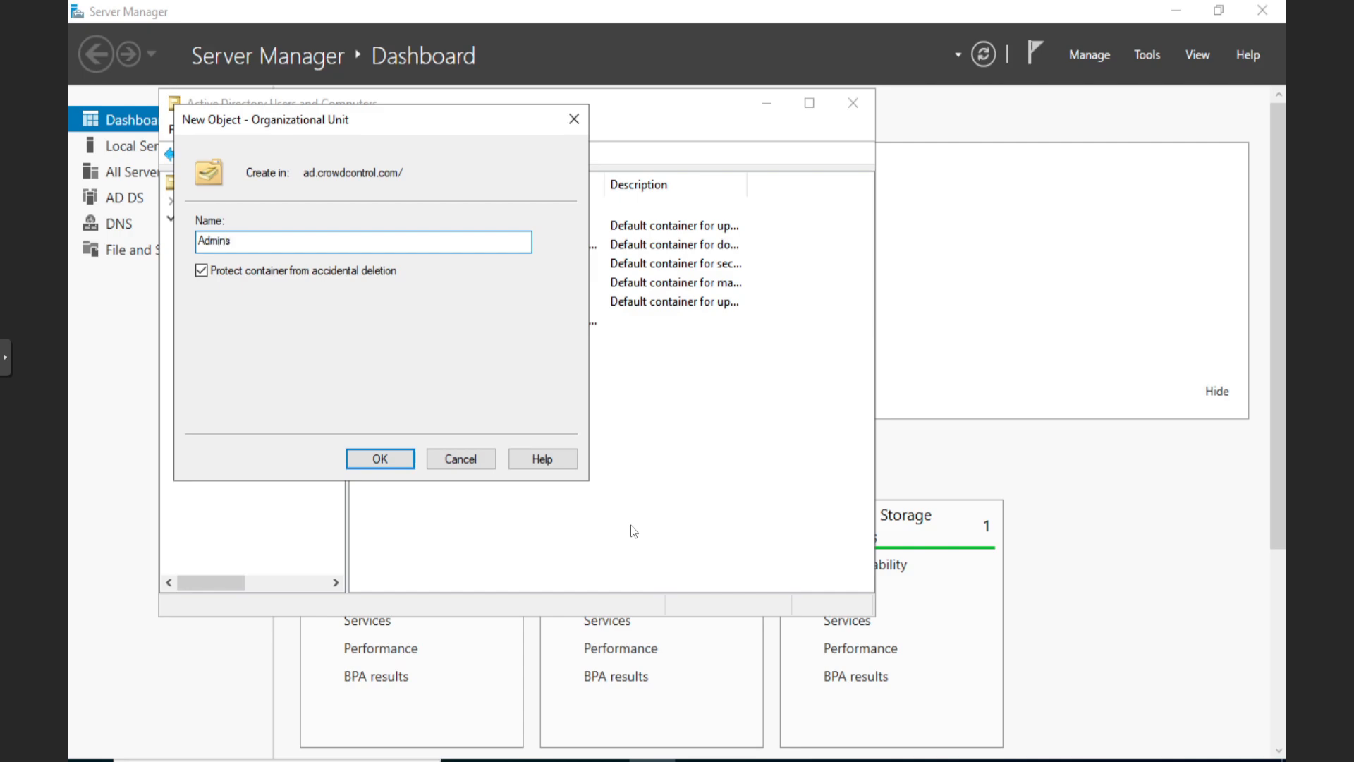
{"action": "key", "text": "Home"}
{"action": "type", "text": "OU"}
{"action": "left_click", "coordinate": [396, 459]}
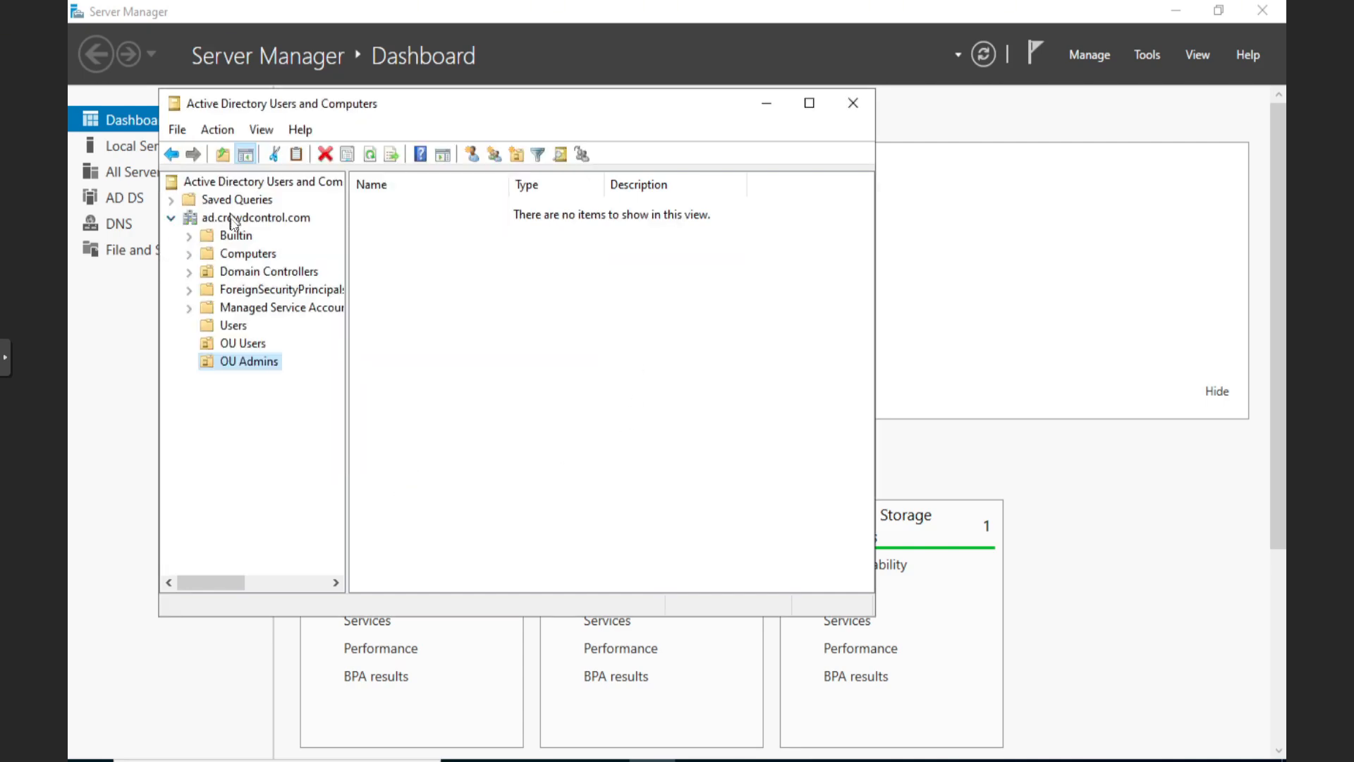
Create the OU Computers organizational unit, then view OU Admins
{"action": "right_click", "coordinate": [231, 215]}
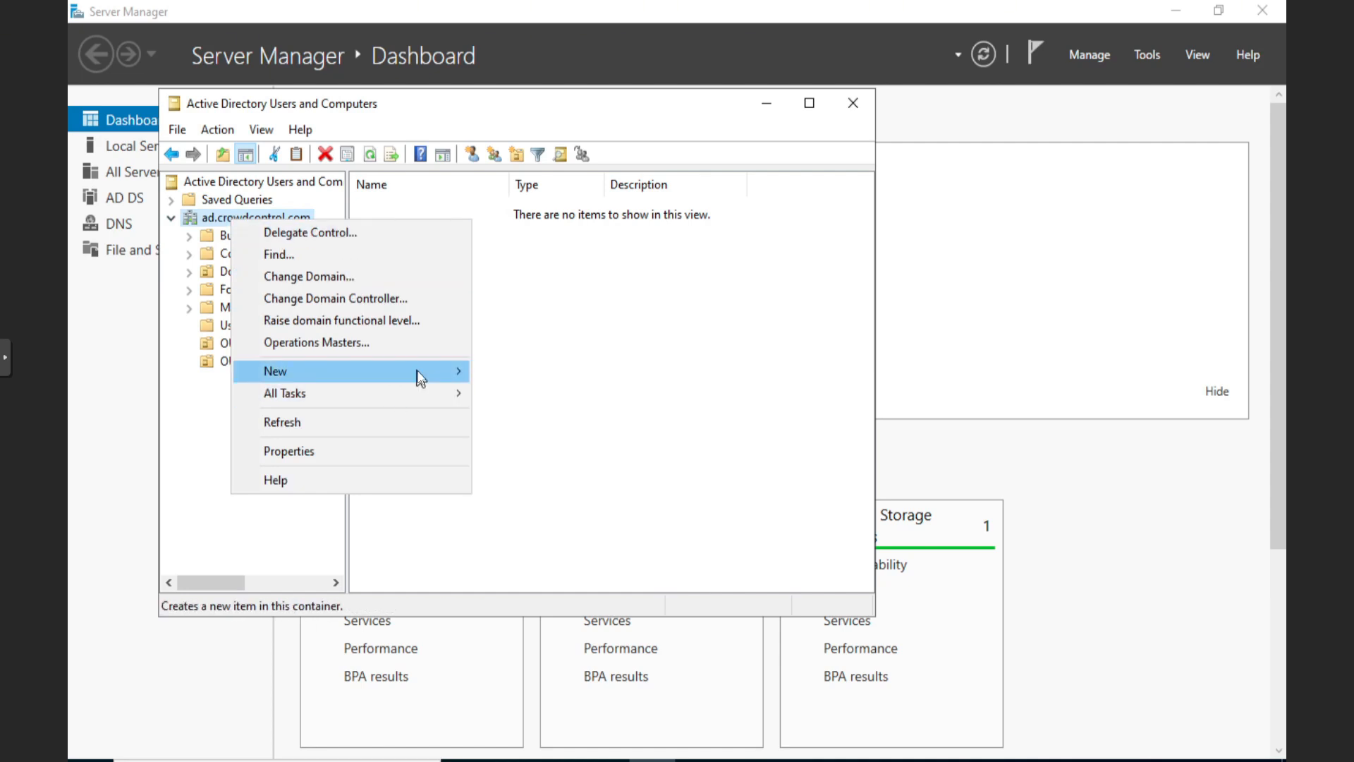
{"action": "mouse_move", "coordinate": [417, 371]}
{"action": "left_click", "coordinate": [591, 530]}
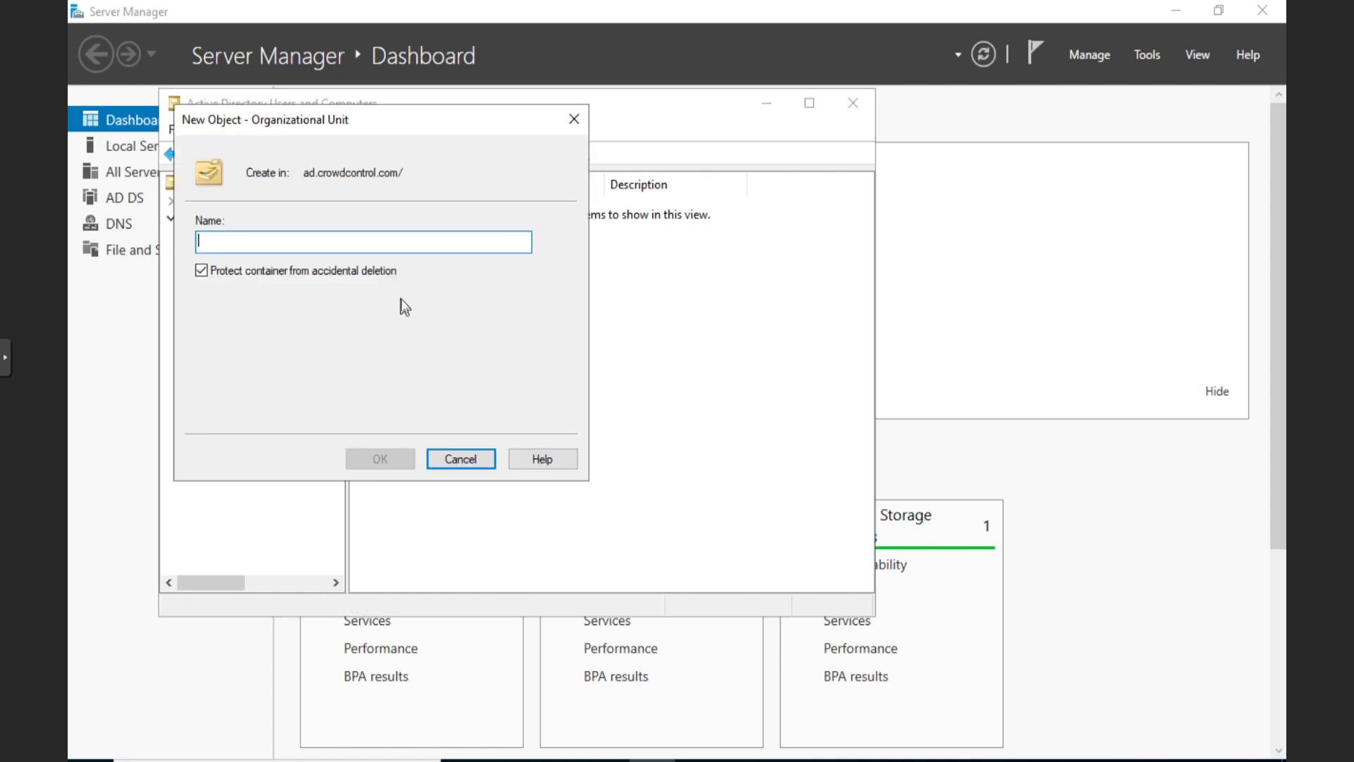
{"action": "type", "text": "OU"}
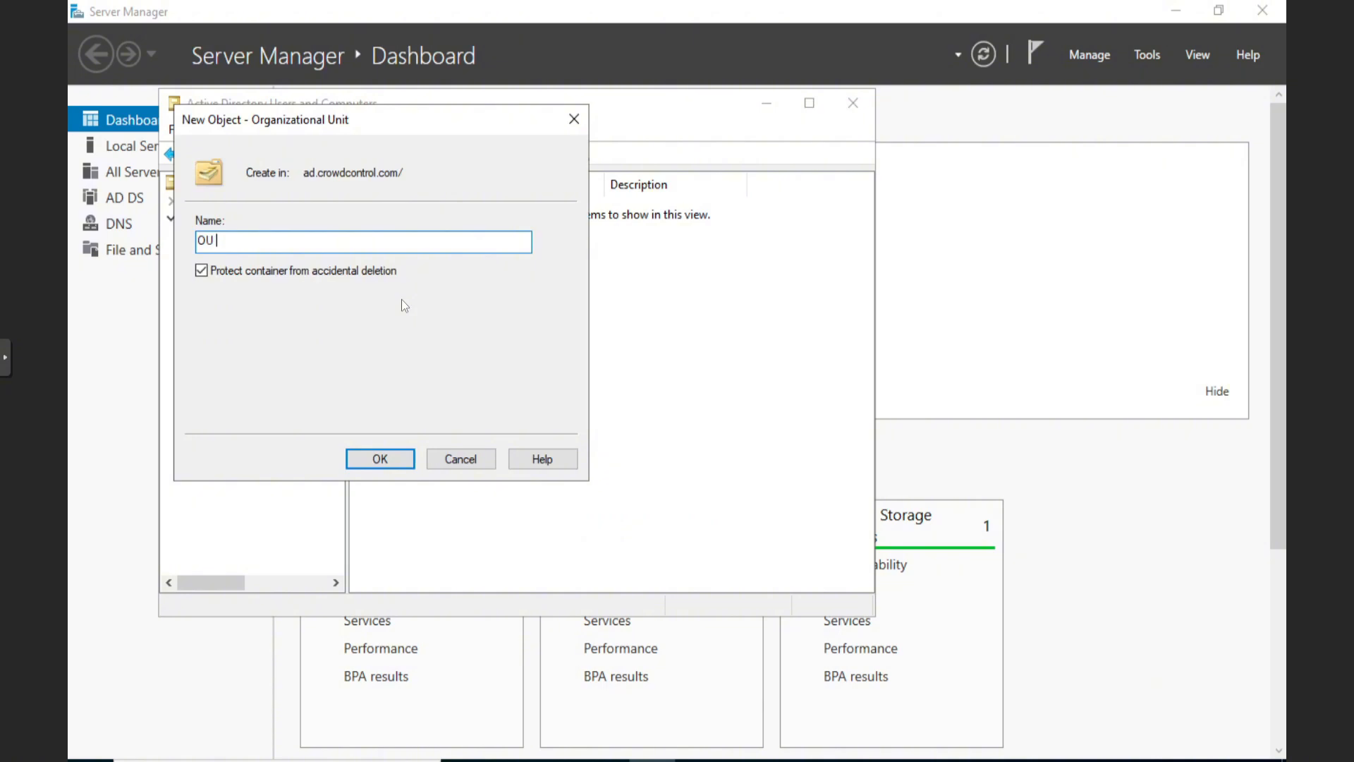
{"action": "type", "text": " Computers"}
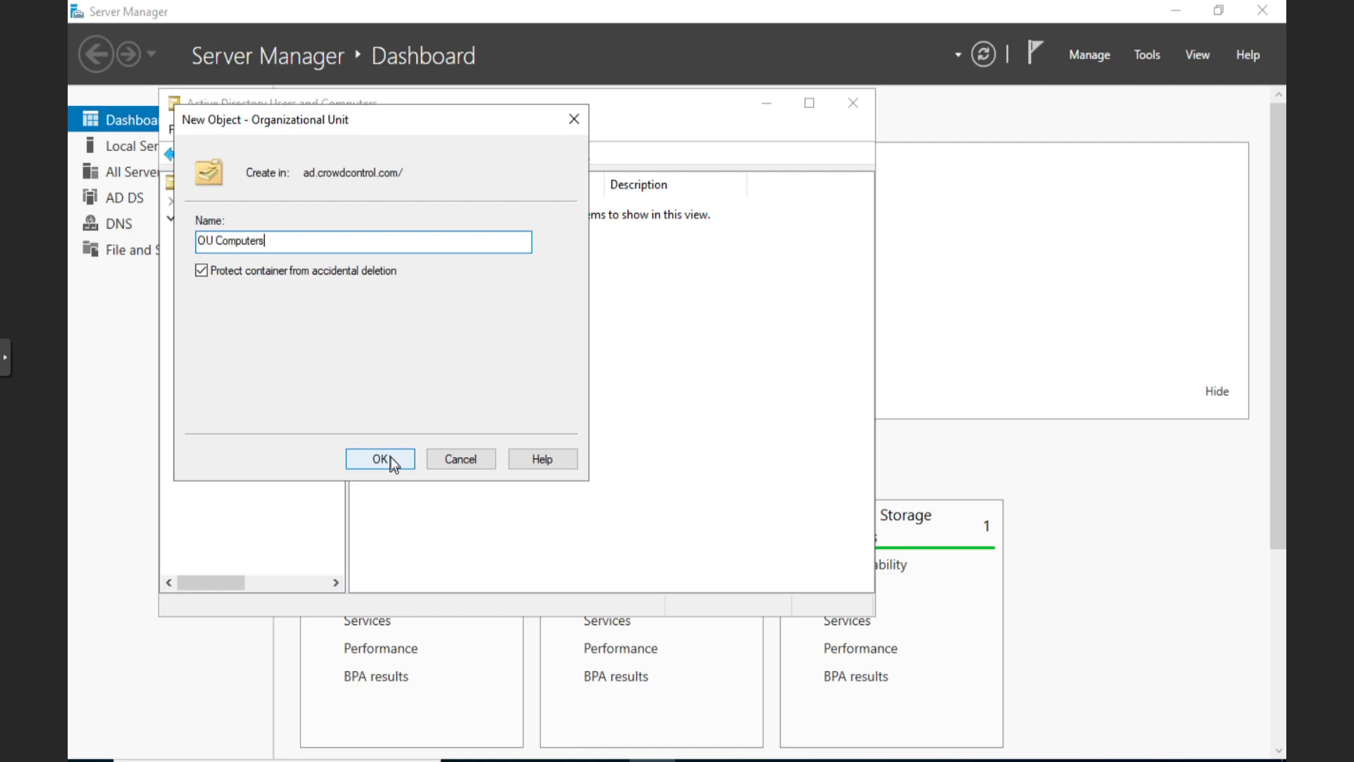
{"action": "left_click", "coordinate": [392, 463]}
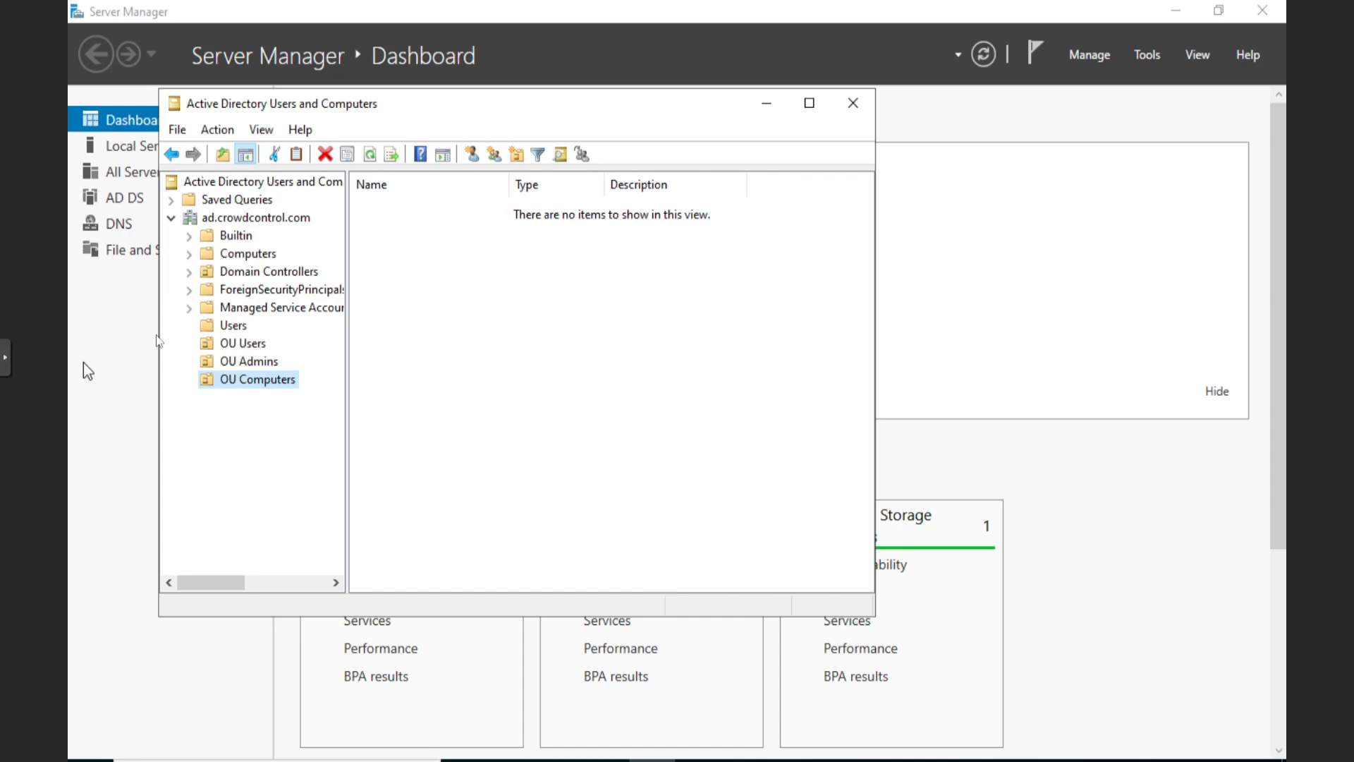
{"action": "left_click", "coordinate": [268, 363]}
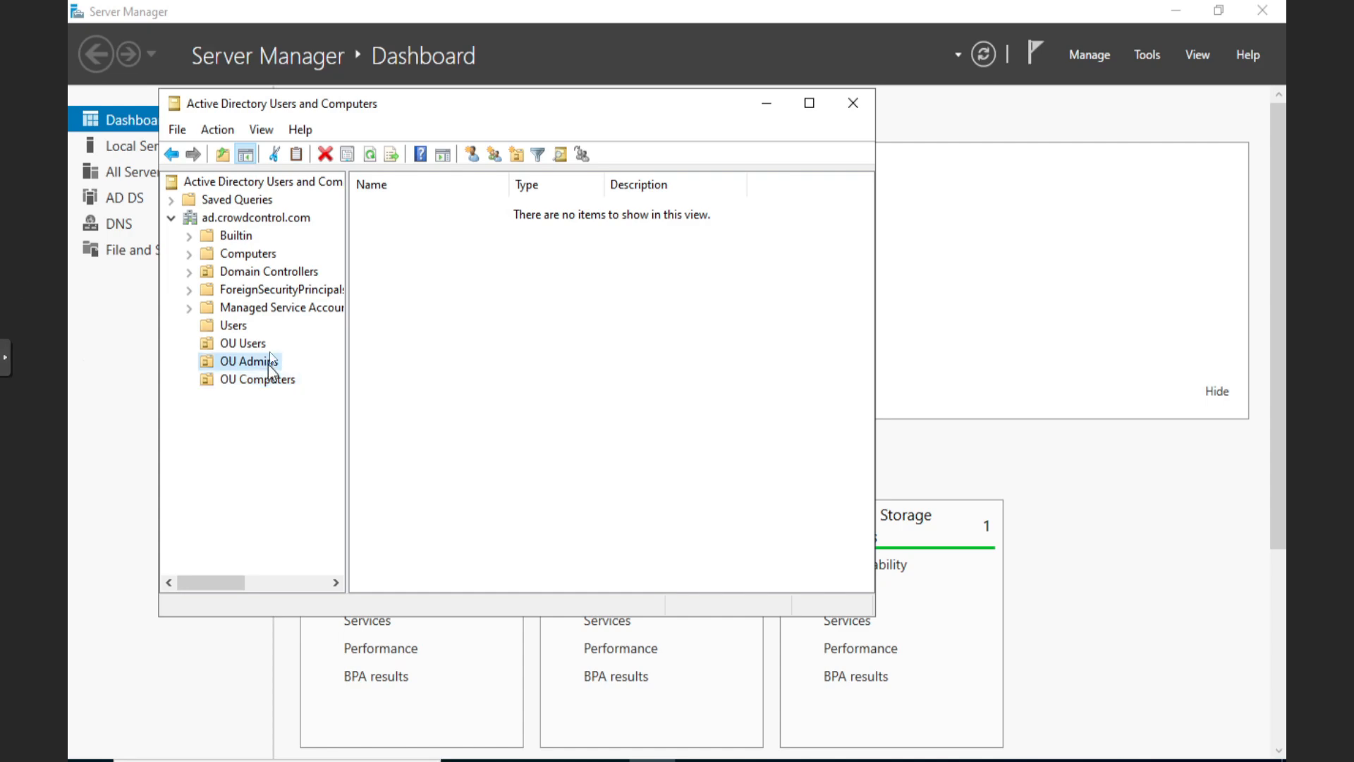
Move the Groot AllMighty user from Users into OU Admins
{"action": "left_click", "coordinate": [227, 218]}
{"action": "left_click", "coordinate": [230, 327]}
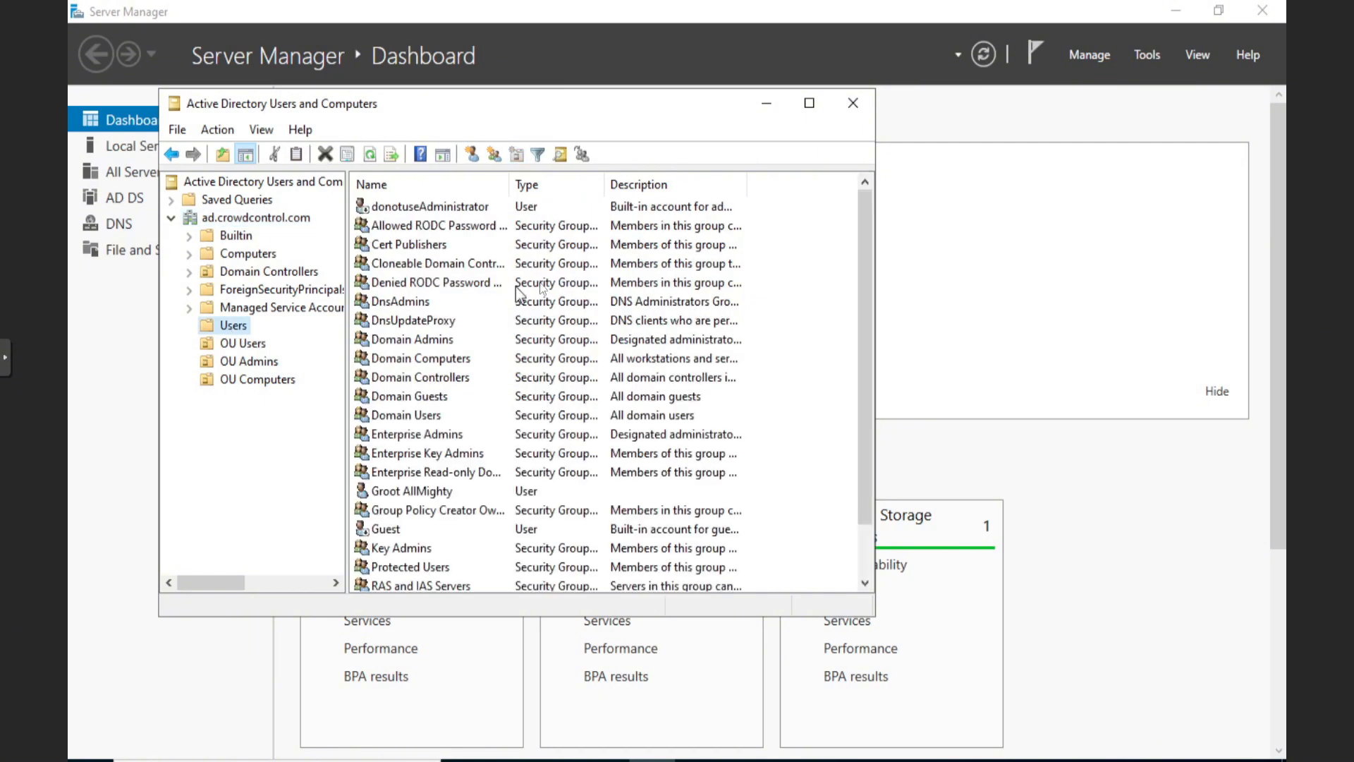
{"action": "left_click", "coordinate": [410, 492]}
{"action": "right_click", "coordinate": [410, 491]}
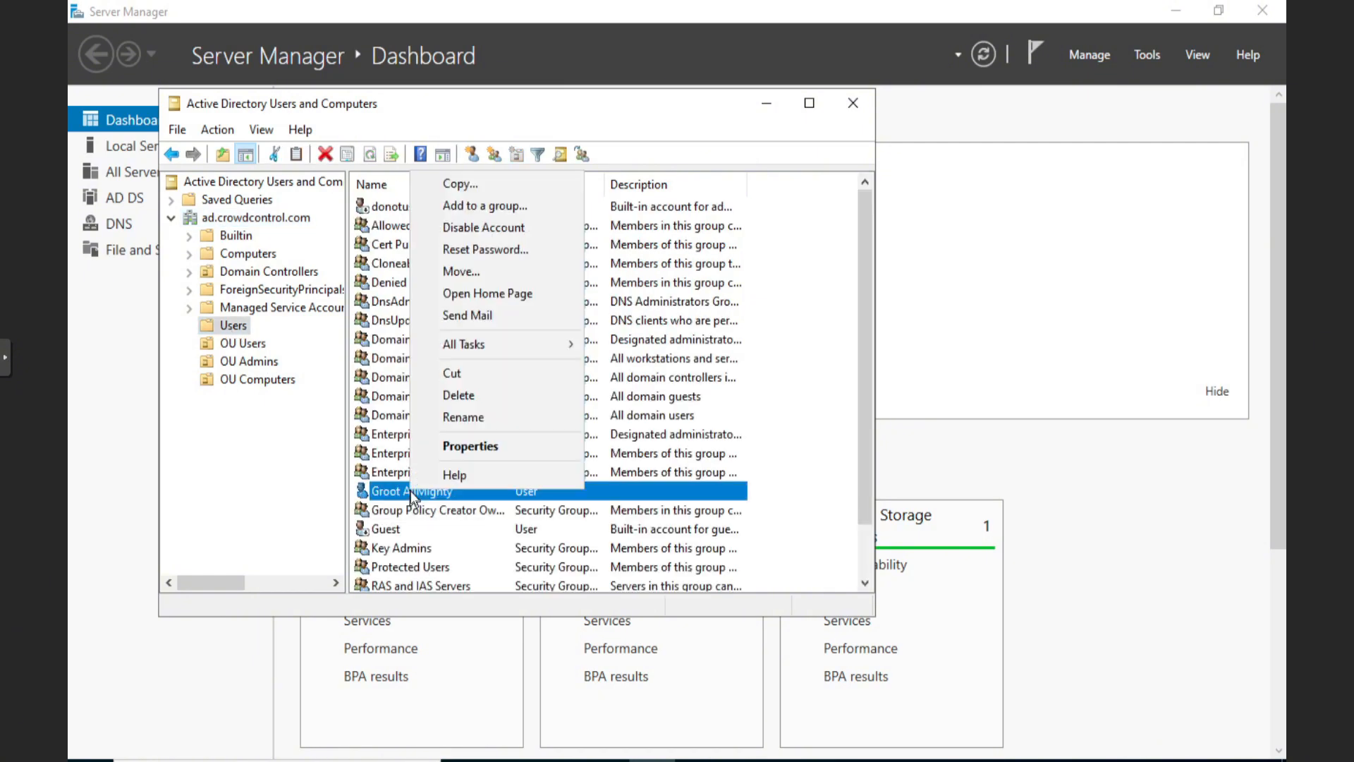
{"action": "left_click", "coordinate": [463, 273]}
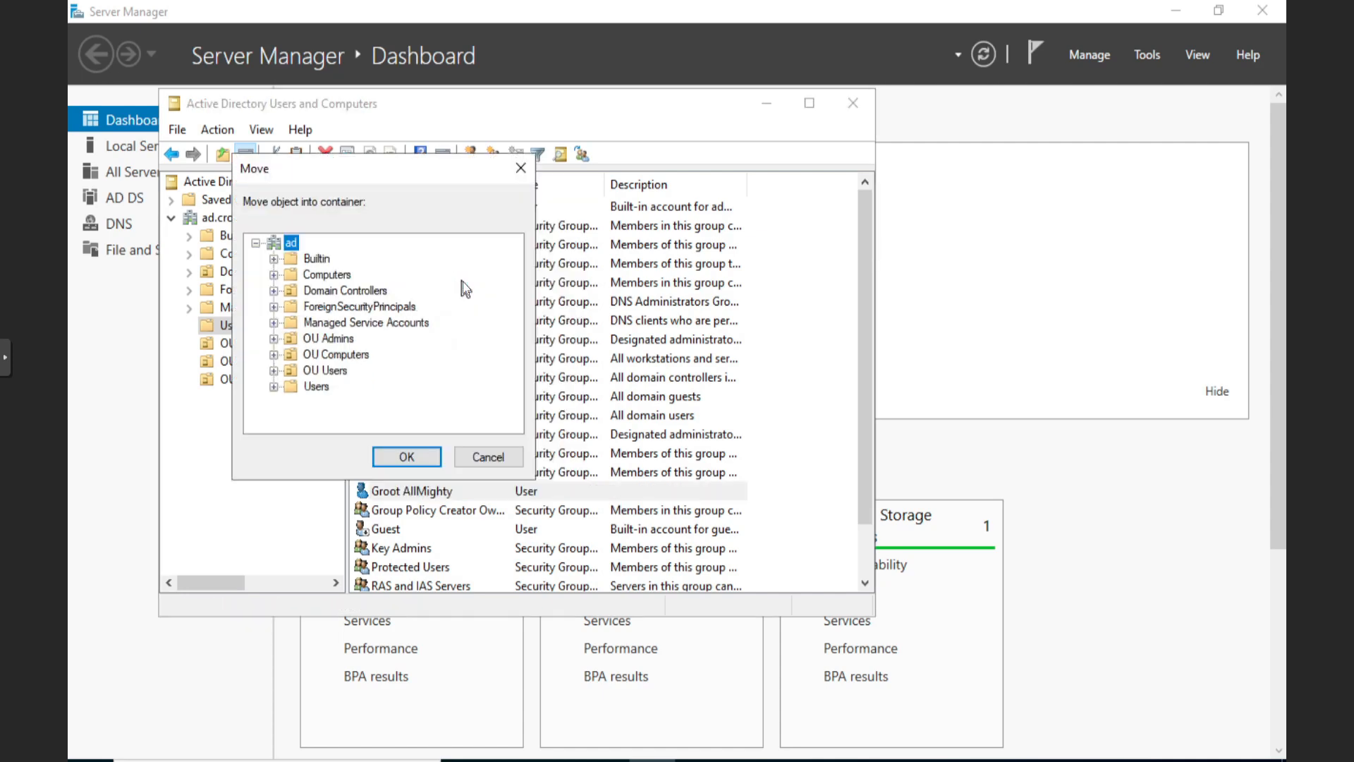
{"action": "left_click", "coordinate": [349, 338]}
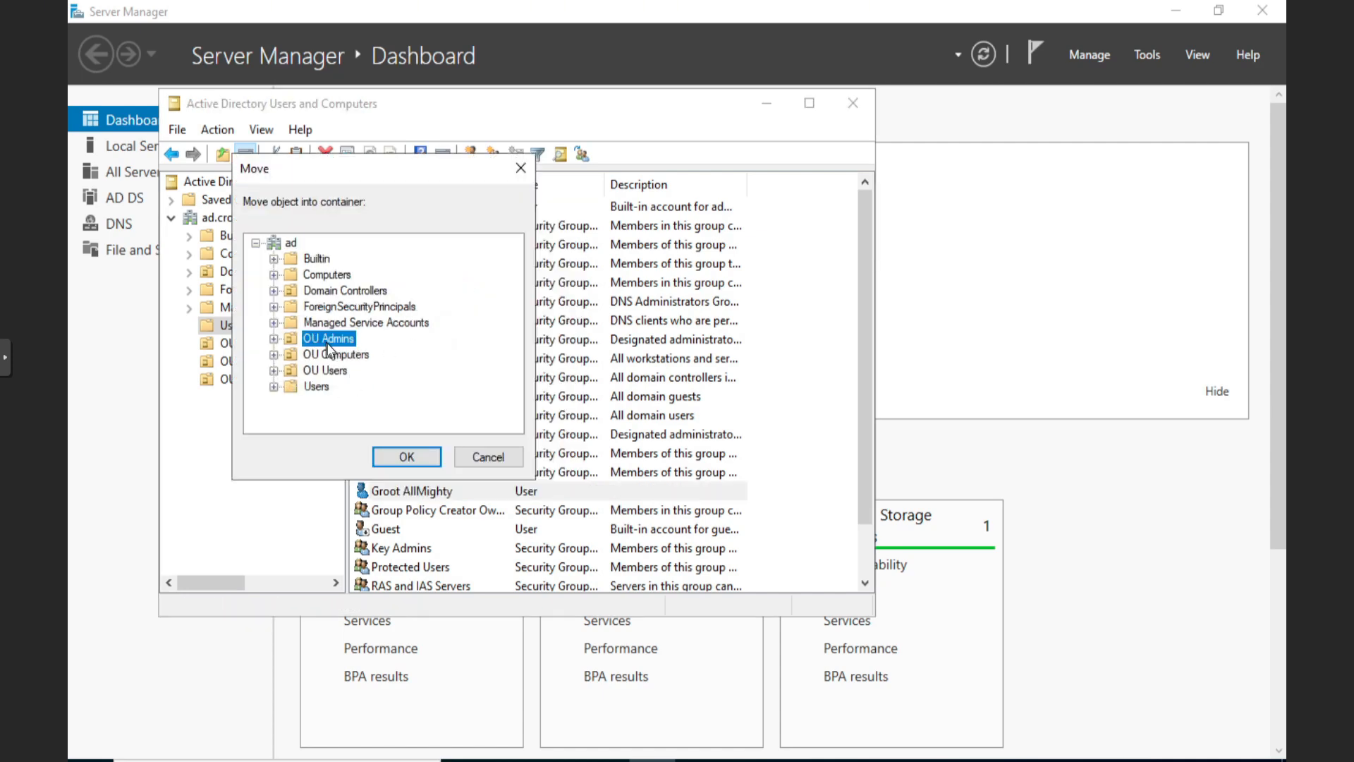
{"action": "left_click", "coordinate": [415, 457]}
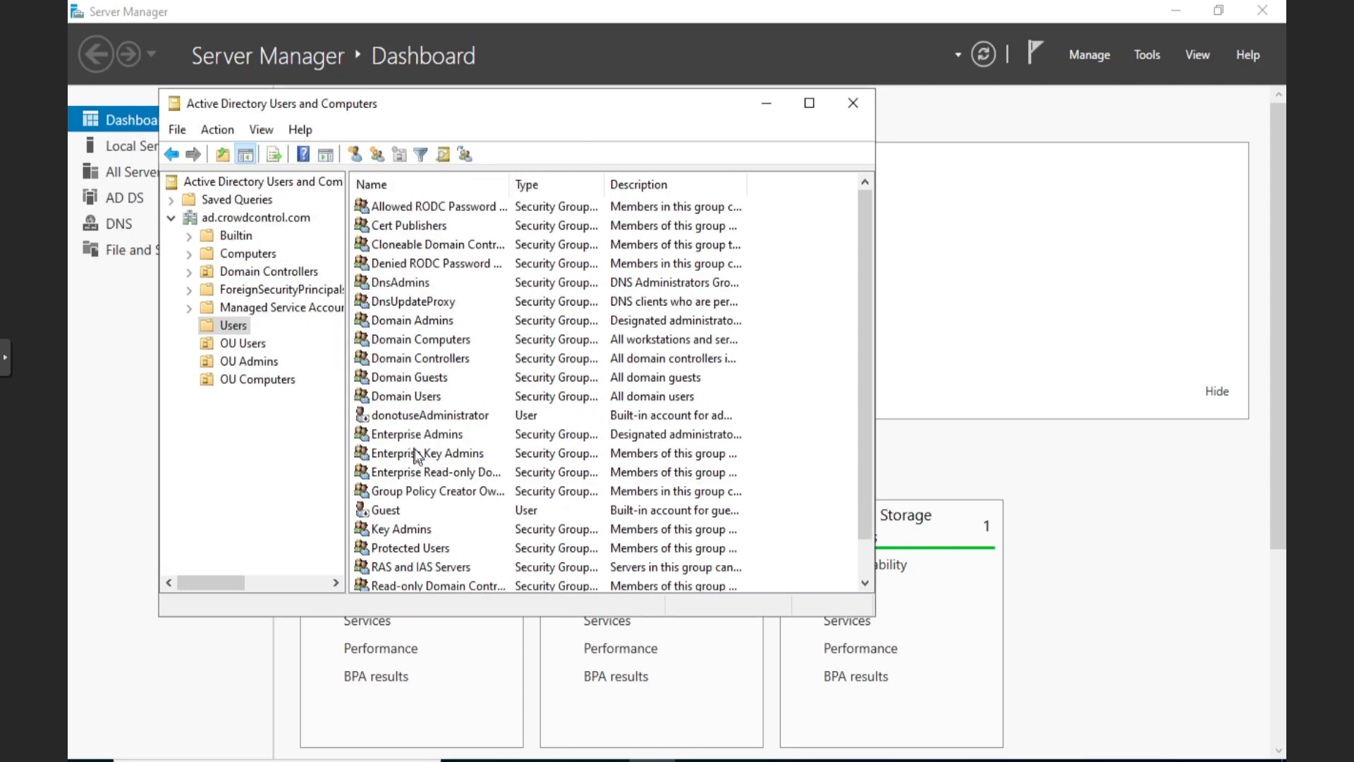
Check the contents of OU Admins and OU Users, then return to Server Manager's dashboard
{"action": "left_click", "coordinate": [244, 358]}
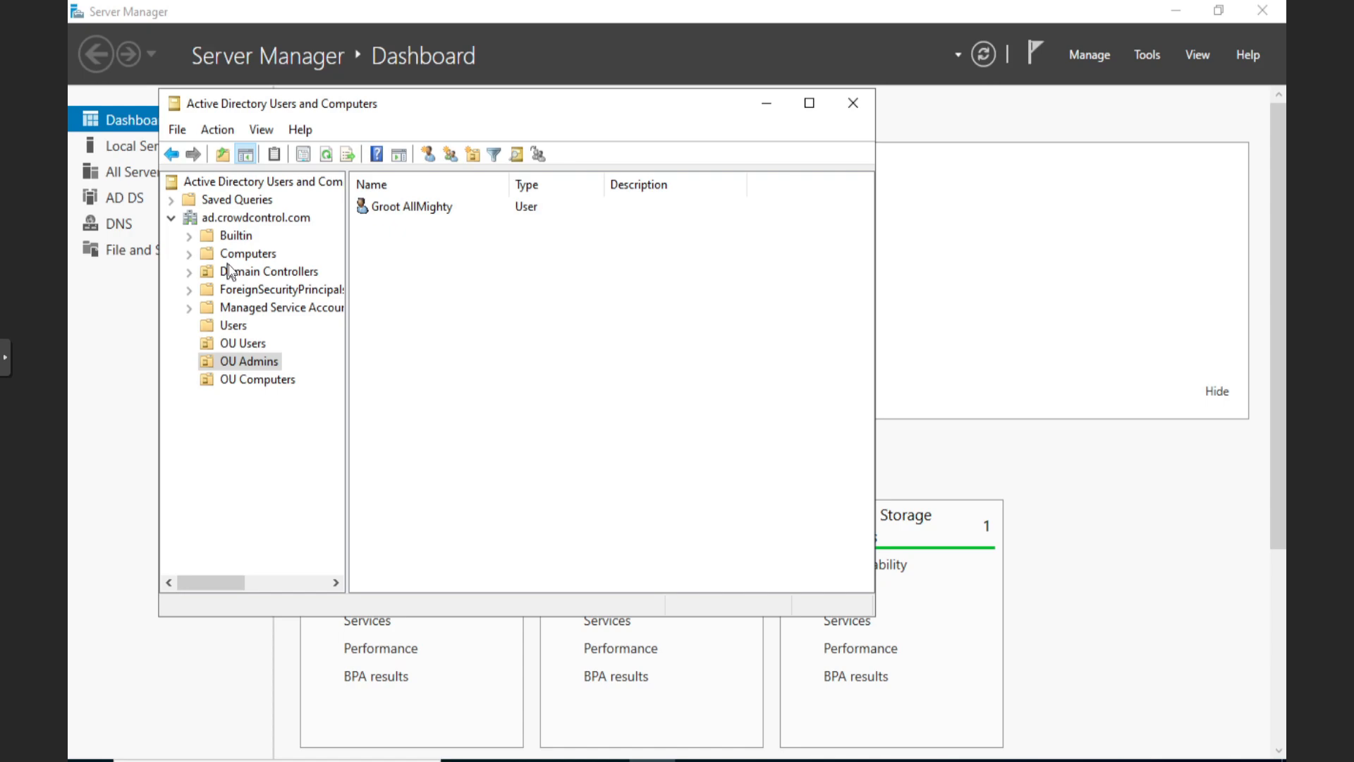
{"action": "left_click", "coordinate": [254, 345]}
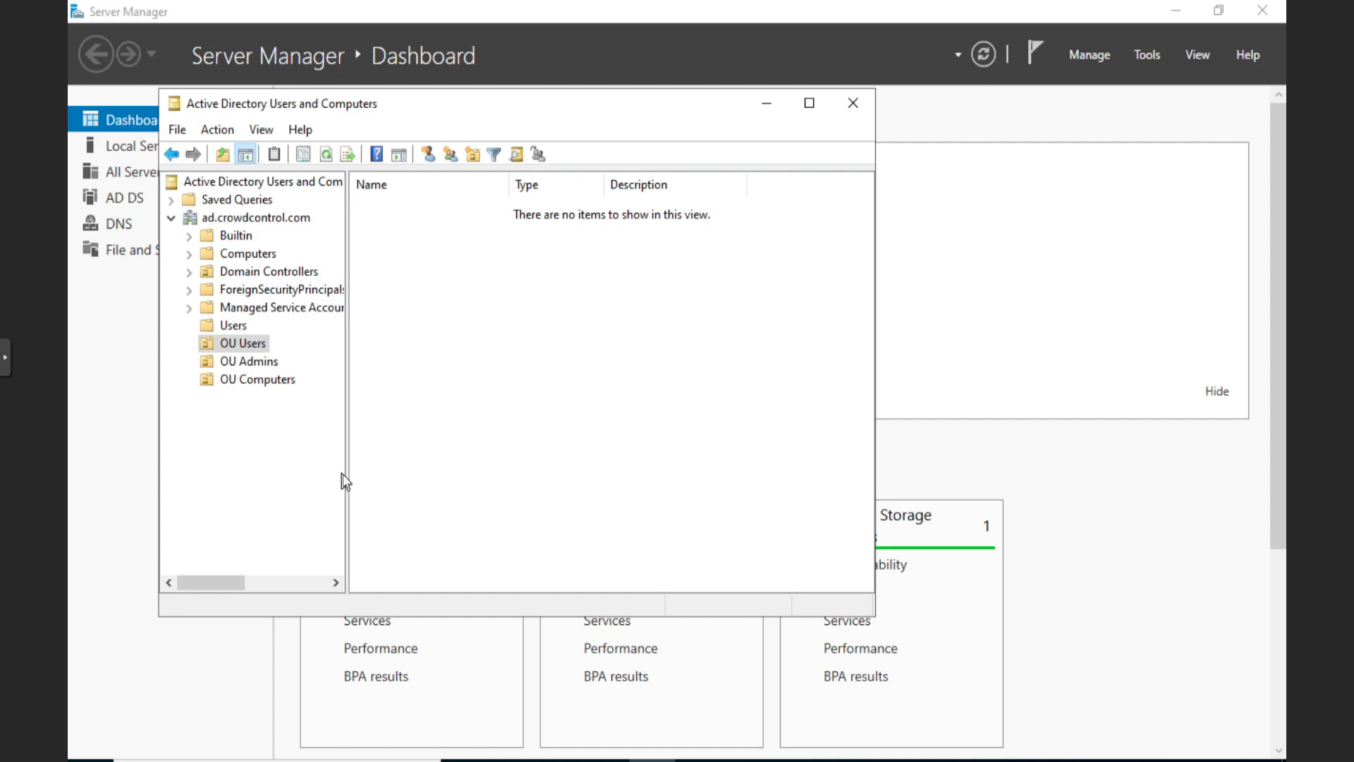
{"action": "left_click", "coordinate": [104, 353]}
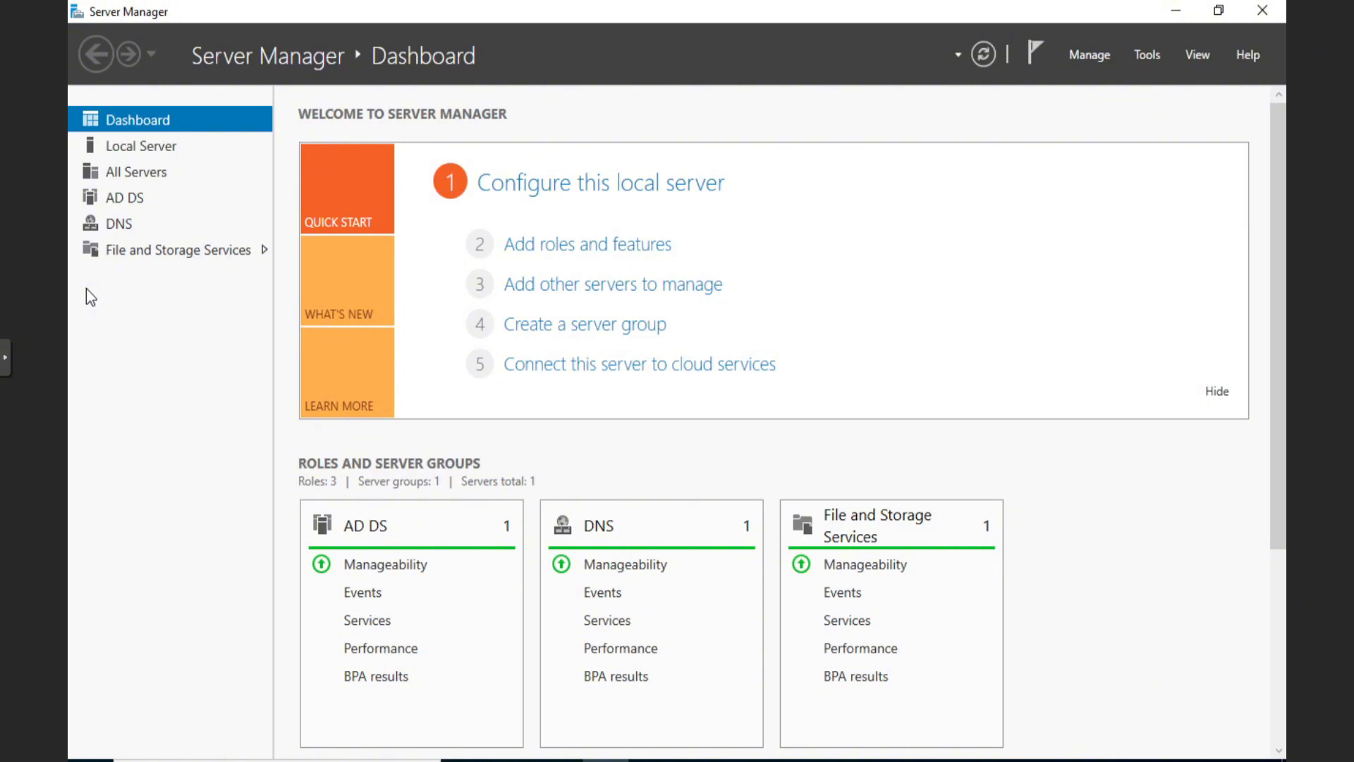
Open Active Directory Sites and Services and rename Default-First-Site-Name to CCHQ
{"action": "left_click", "coordinate": [1145, 55]}
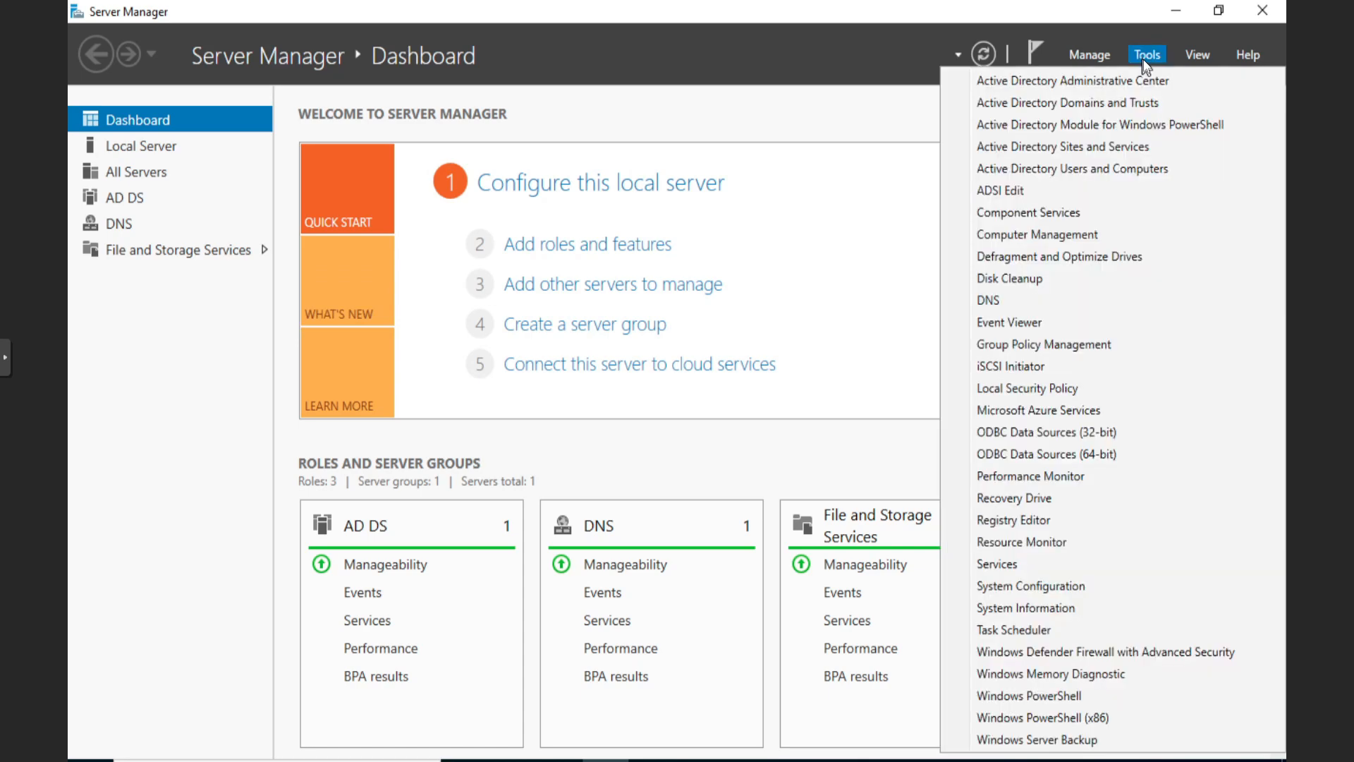
{"action": "left_click", "coordinate": [1085, 147]}
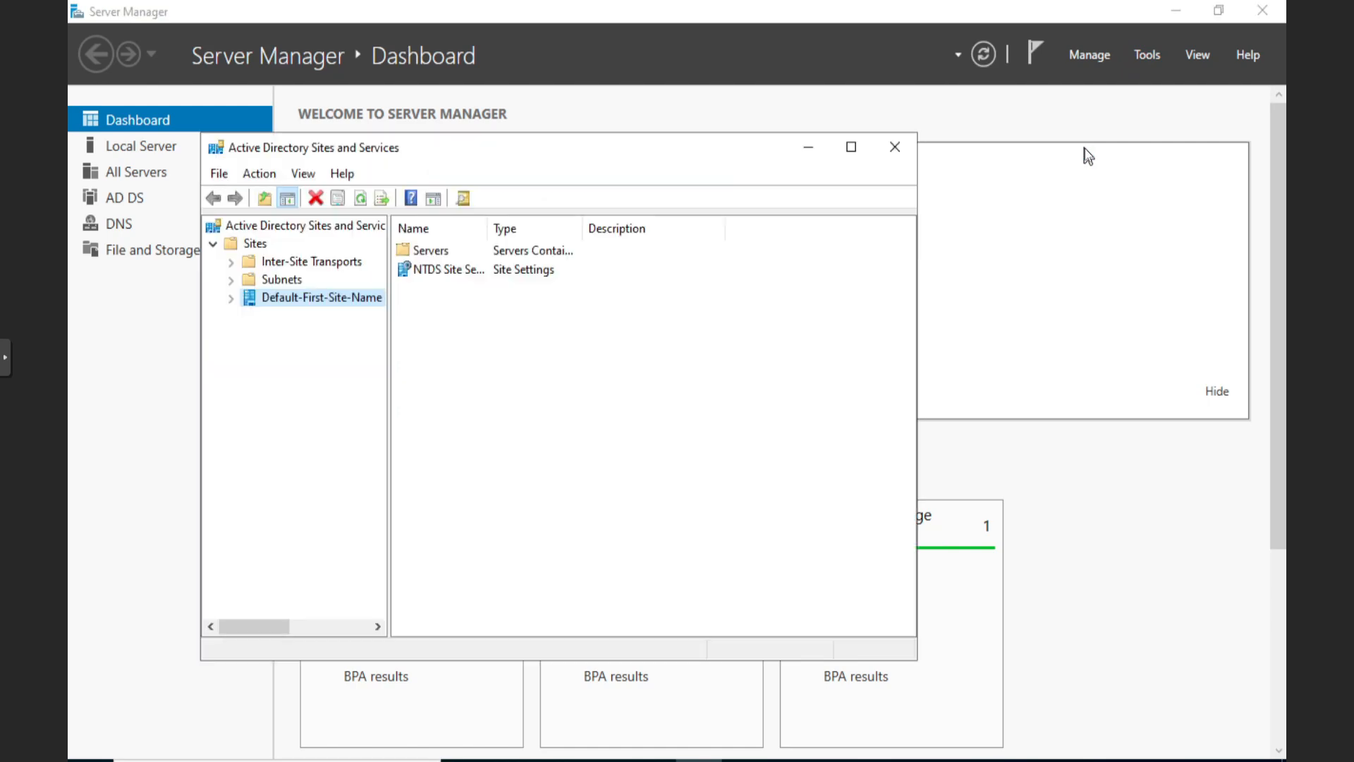
{"action": "double_click", "coordinate": [289, 301]}
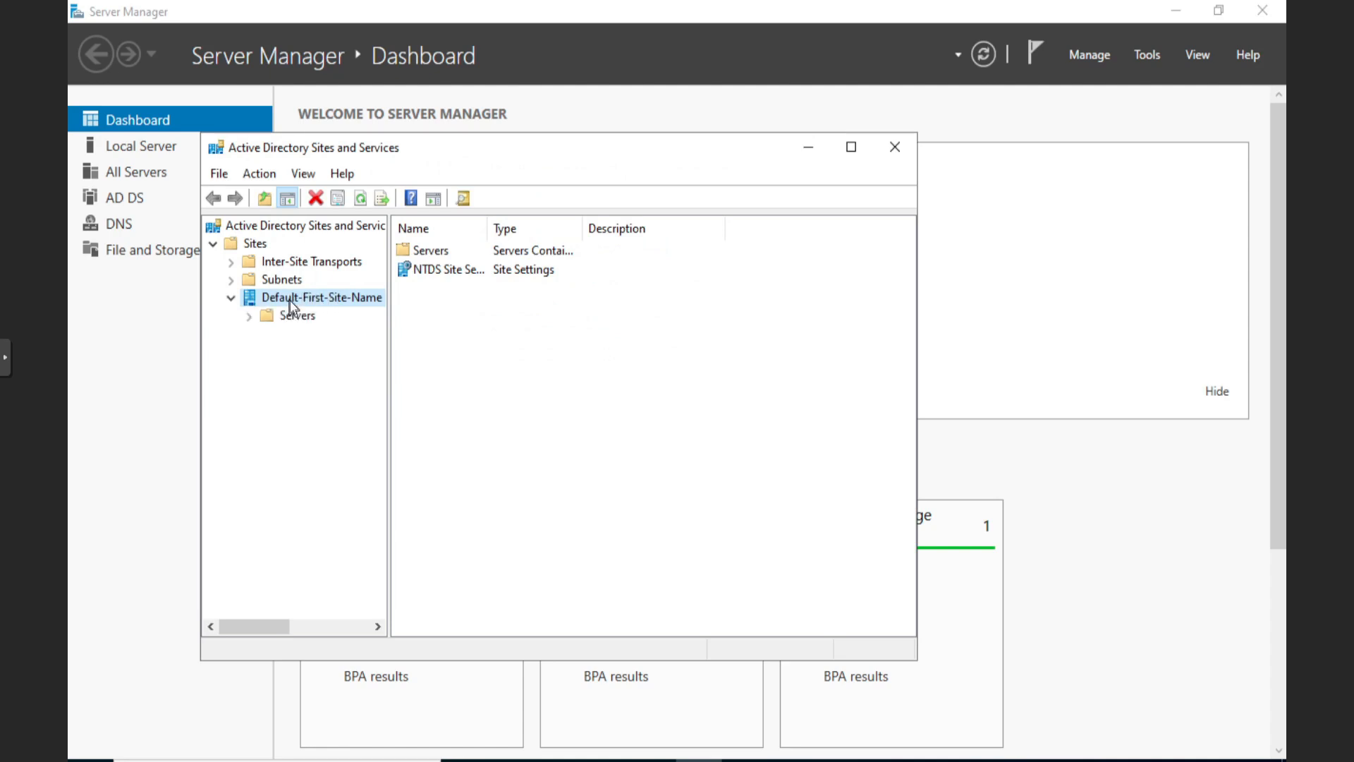
{"action": "right_click", "coordinate": [289, 300]}
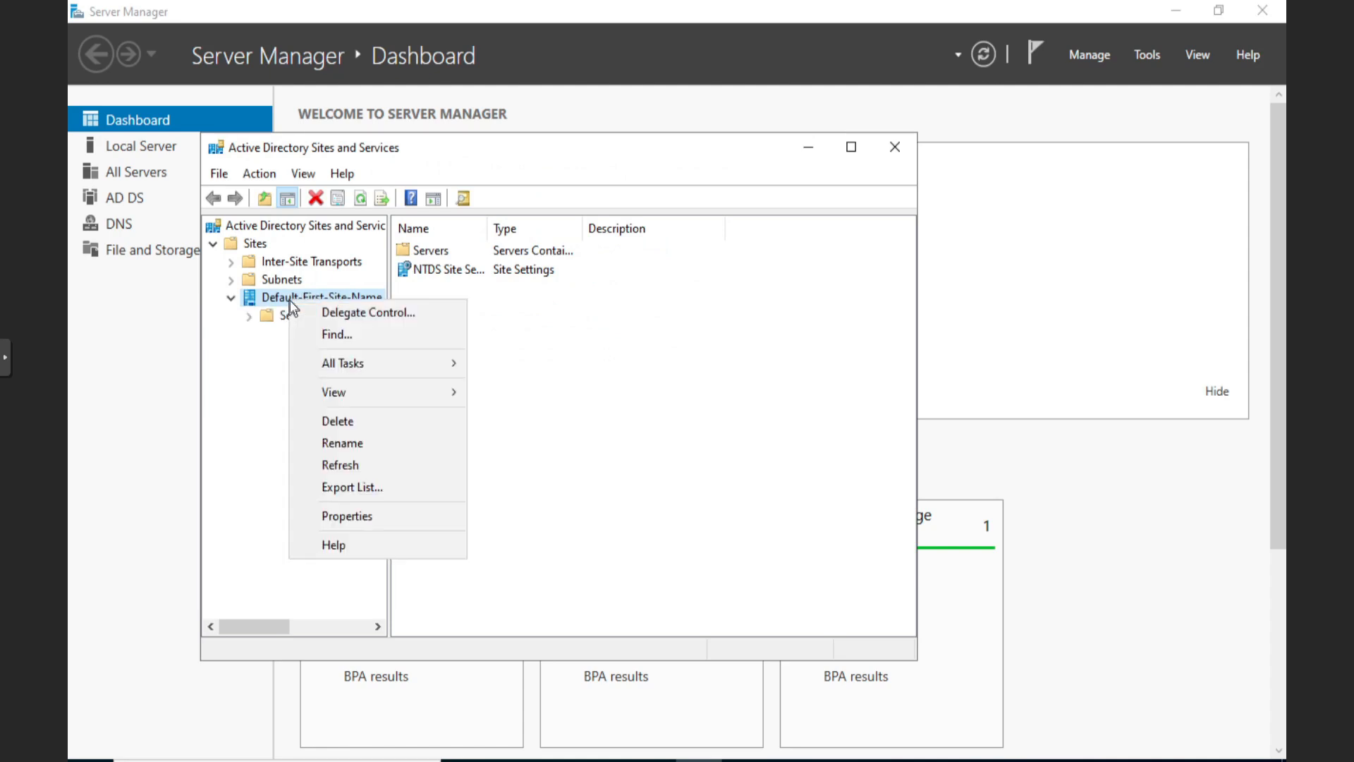
{"action": "left_click", "coordinate": [378, 444]}
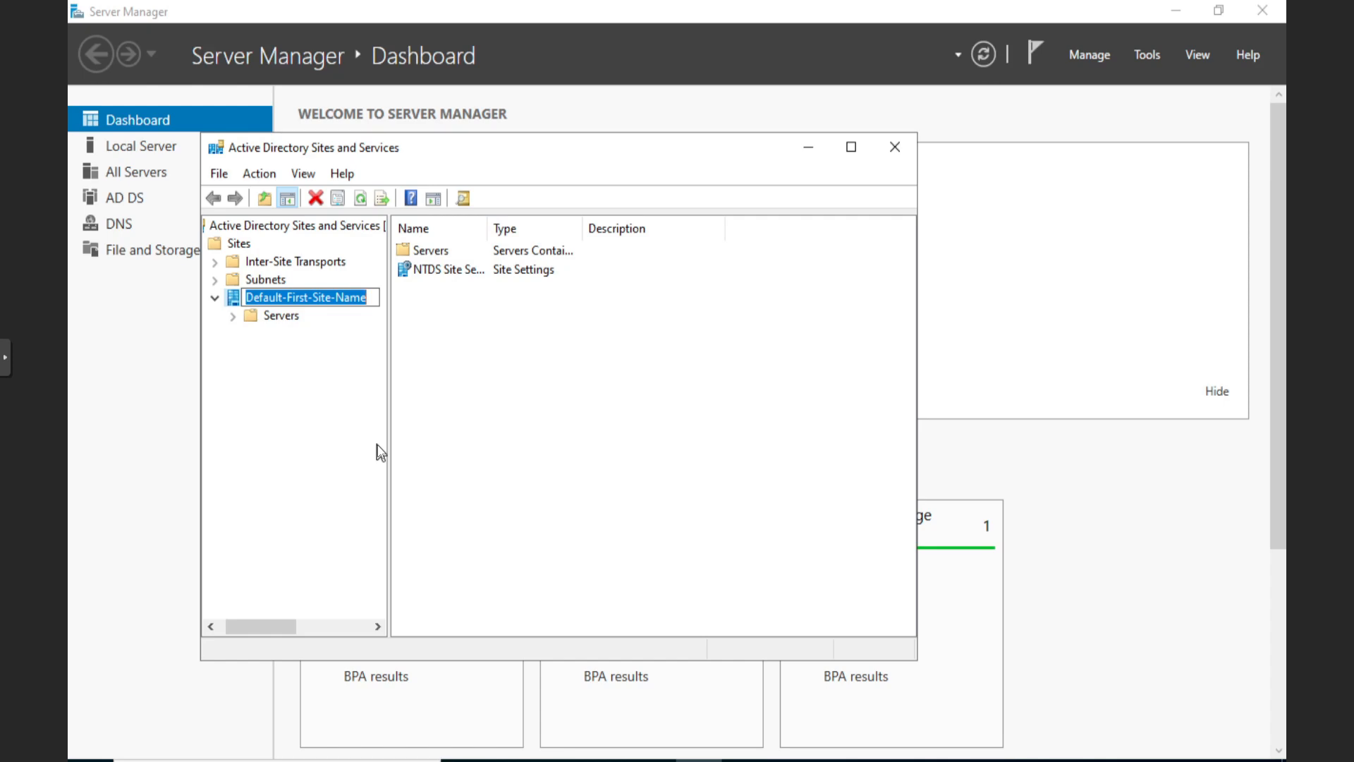
{"action": "type", "text": "C"}
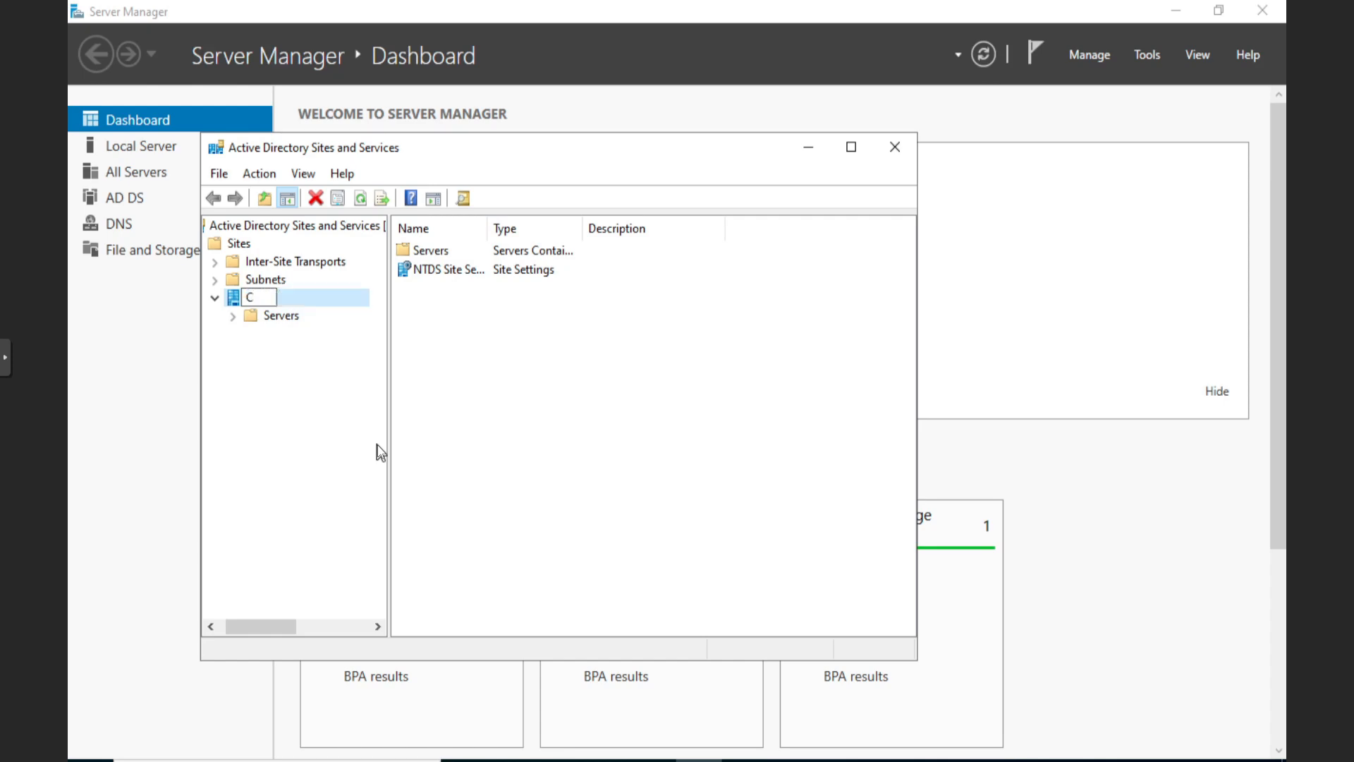
{"action": "type", "text": "CHQ"}
{"action": "key", "text": "Return"}
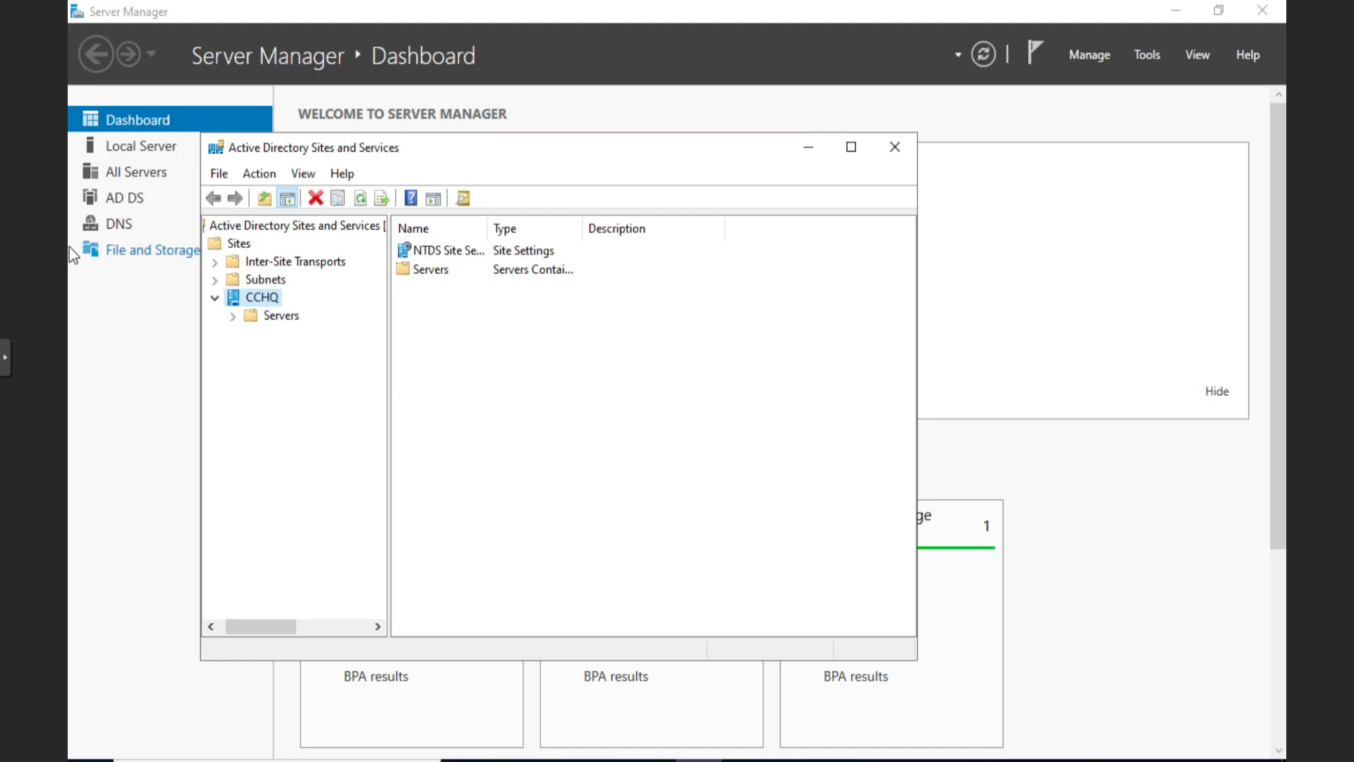
{"action": "left_click", "coordinate": [254, 280]}
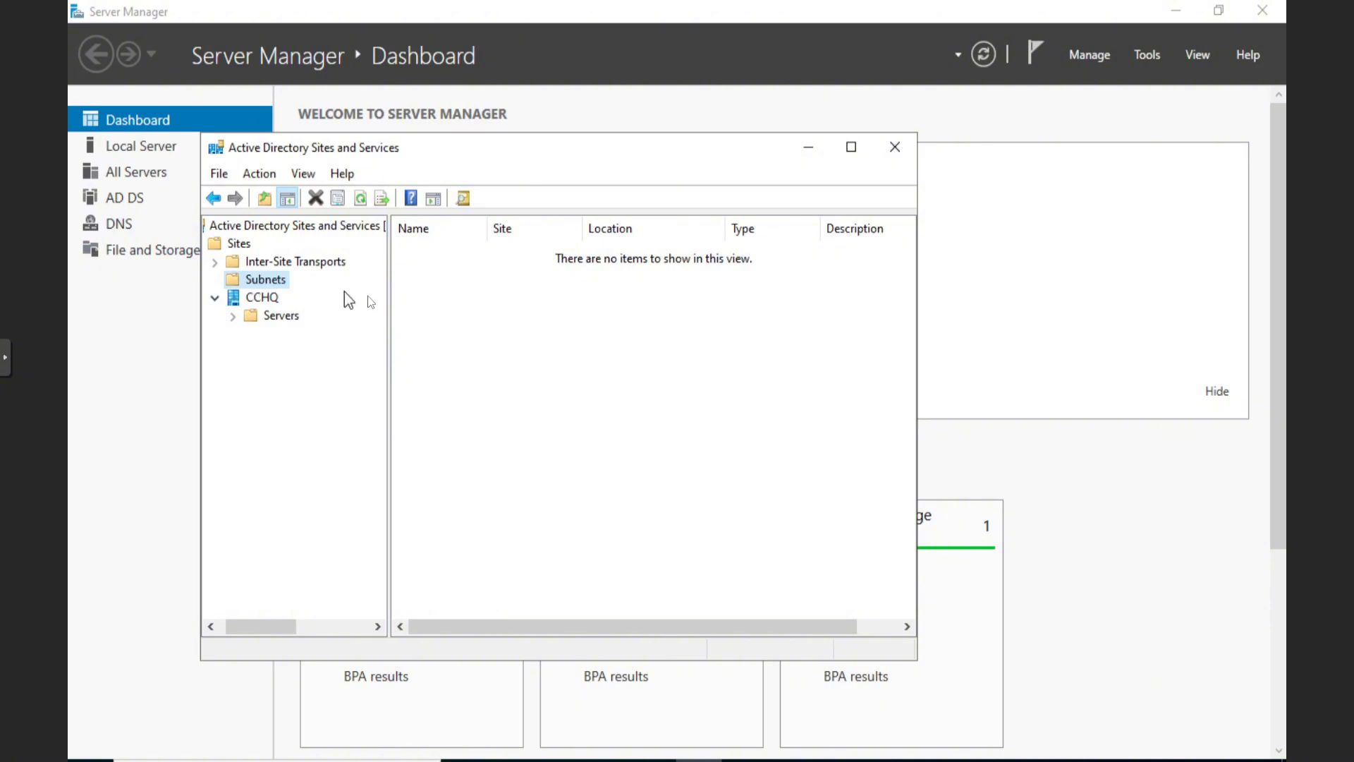
Create a new subnet with prefix 192.168.2.0/24 and assign it to site CCHQ
{"action": "right_click", "coordinate": [444, 301]}
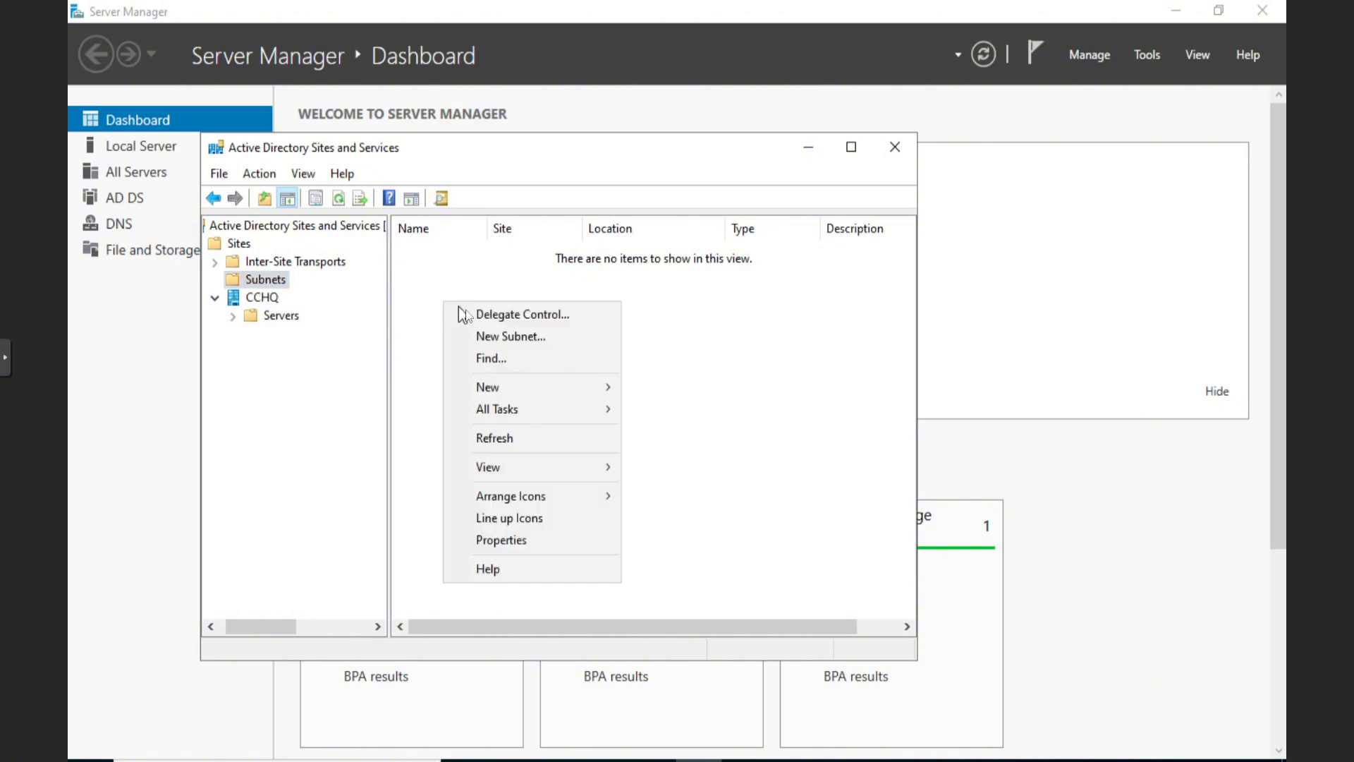
{"action": "left_click", "coordinate": [561, 338]}
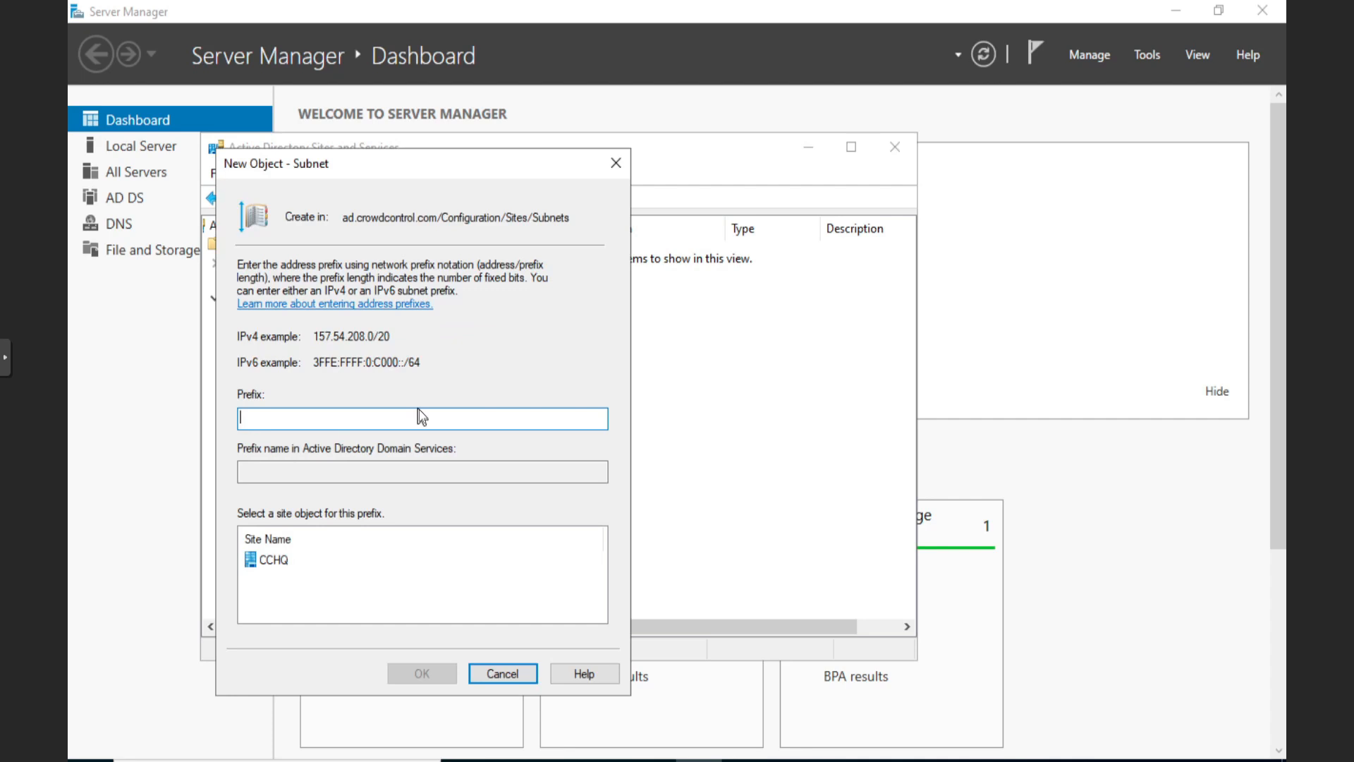
{"action": "type", "text": "192.1"}
{"action": "type", "text": "168"}
{"action": "type", "text": ".2"}
{"action": "key", "text": "Left"}
{"action": "key", "text": "Left"}
{"action": "key", "text": "Left"}
{"action": "key", "text": "Left"}
{"action": "key", "text": "BackSpace"}
{"action": "key", "text": "Right"}
{"action": "key", "text": "Right"}
{"action": "key", "text": "Right"}
{"action": "key", "text": "Right"}
{"action": "type", "text": ".0/24"}
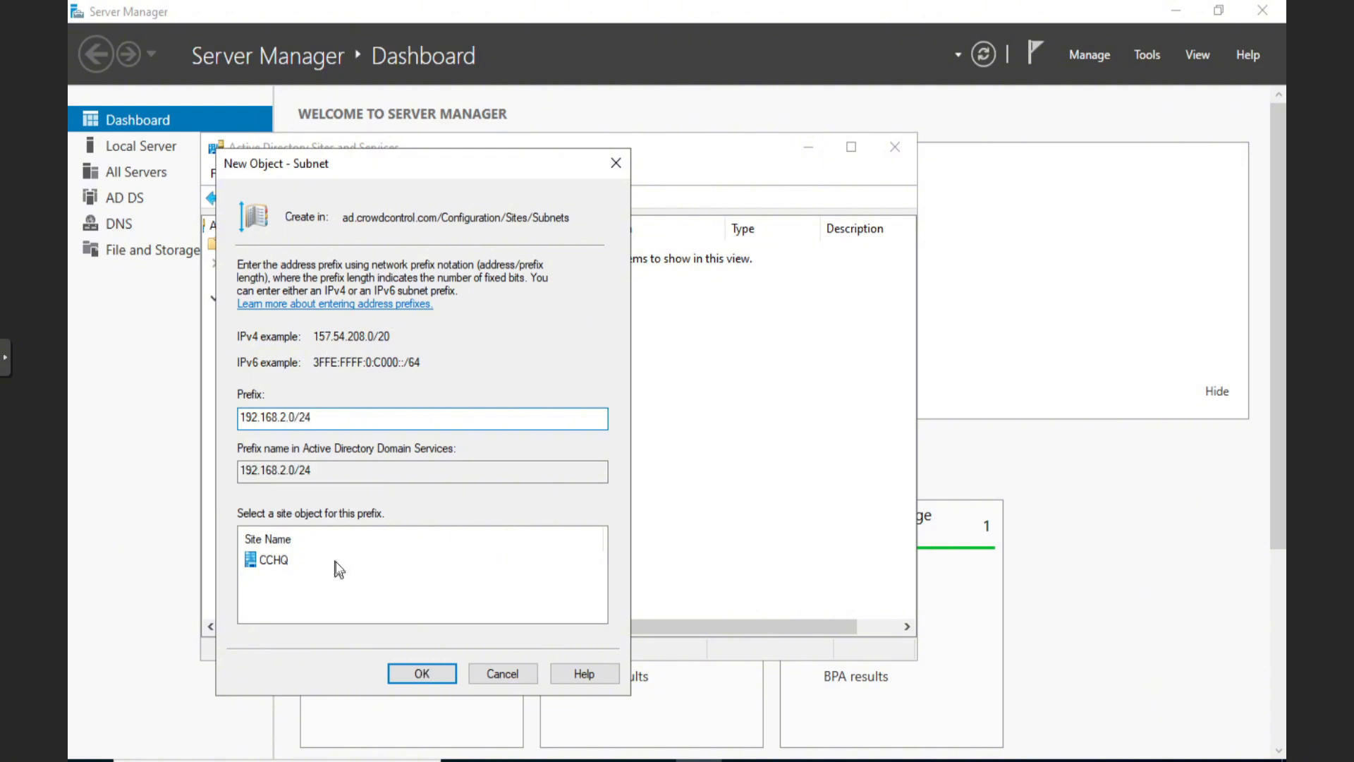
{"action": "left_click", "coordinate": [276, 560]}
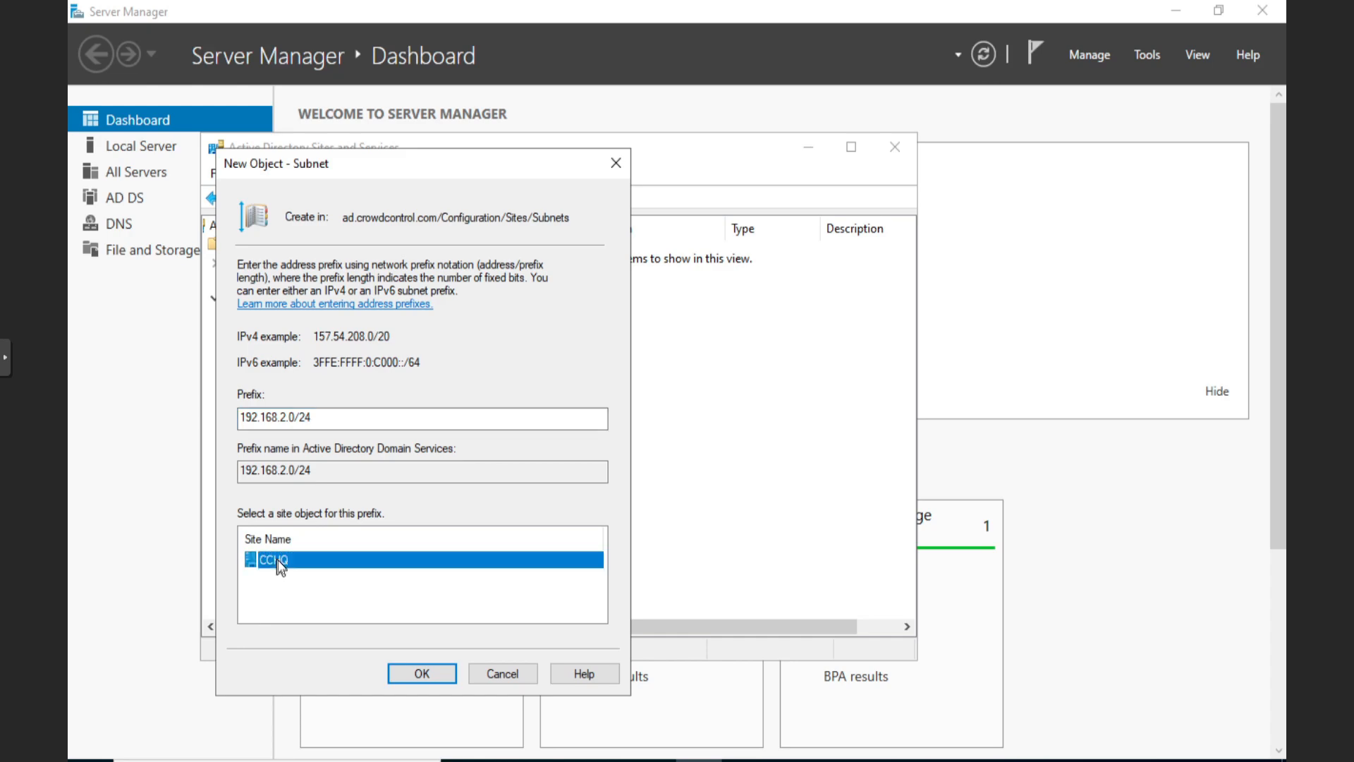